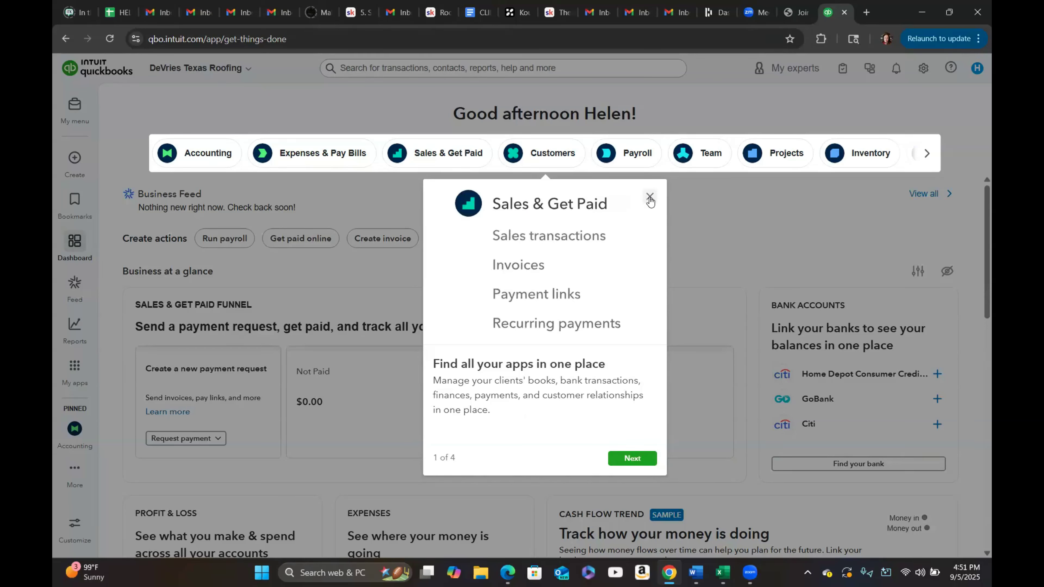
Step: Dismiss the app tour and open the Advanced section of the company's account settings
click(650, 199)
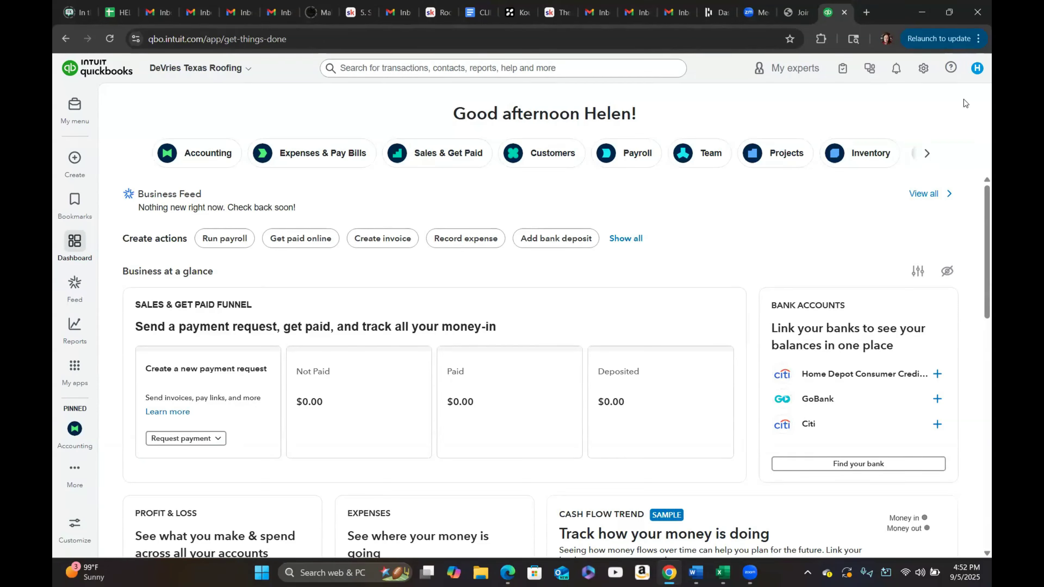
click(922, 71)
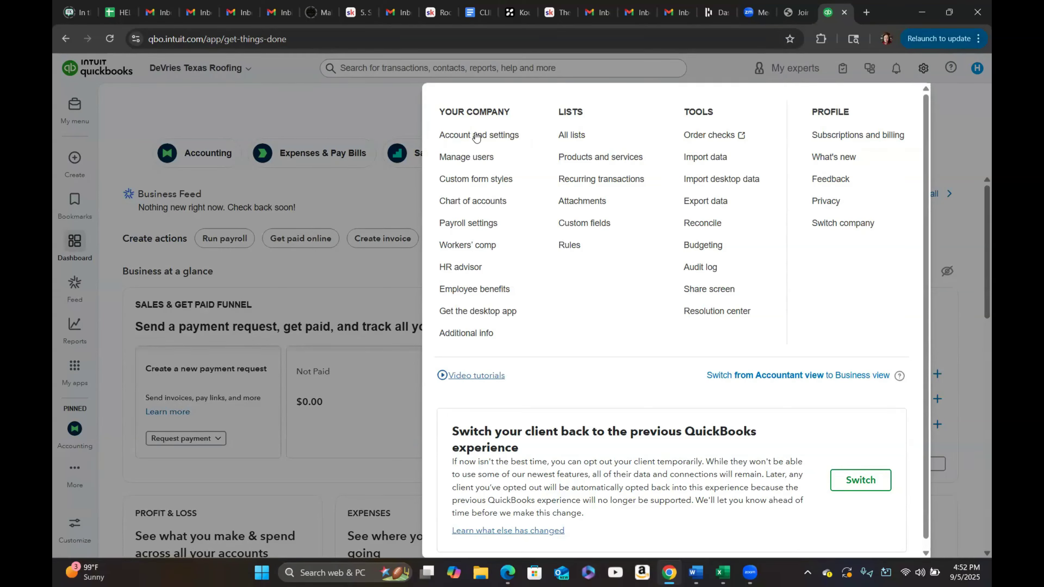
click(490, 138)
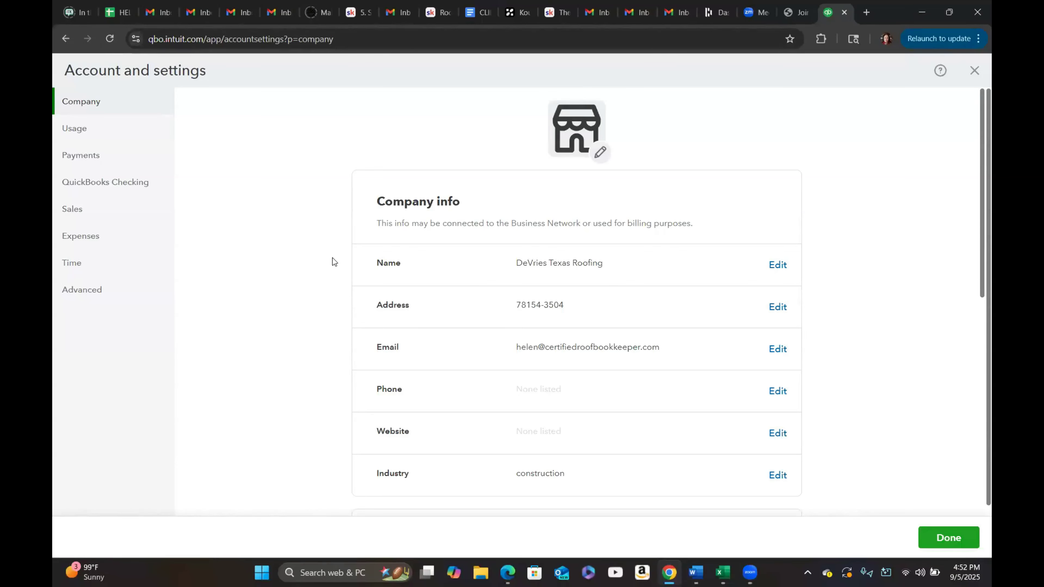
click(88, 293)
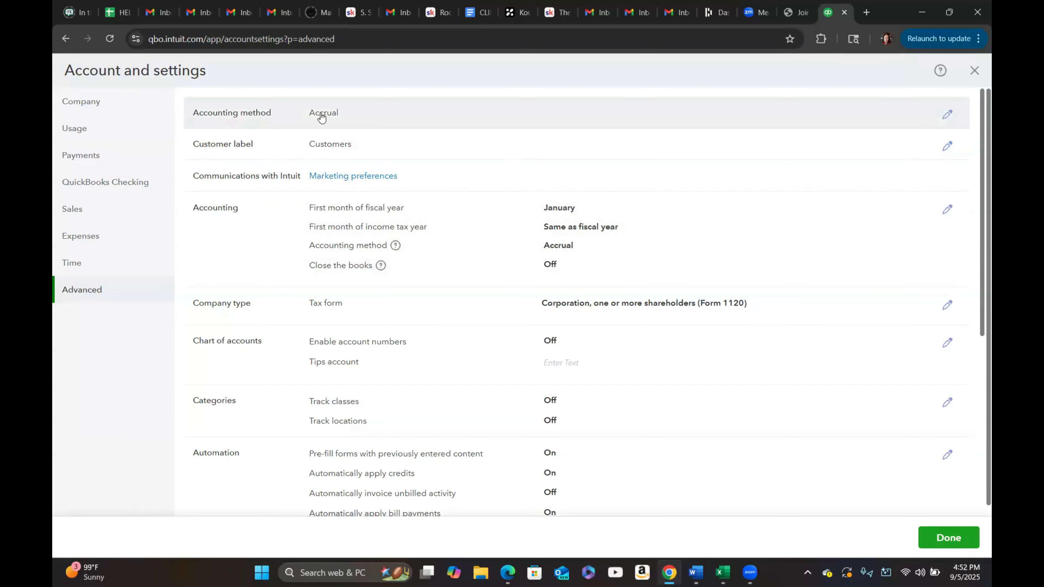
Step: Set the company's accounting method to Cash and save the change
click(947, 115)
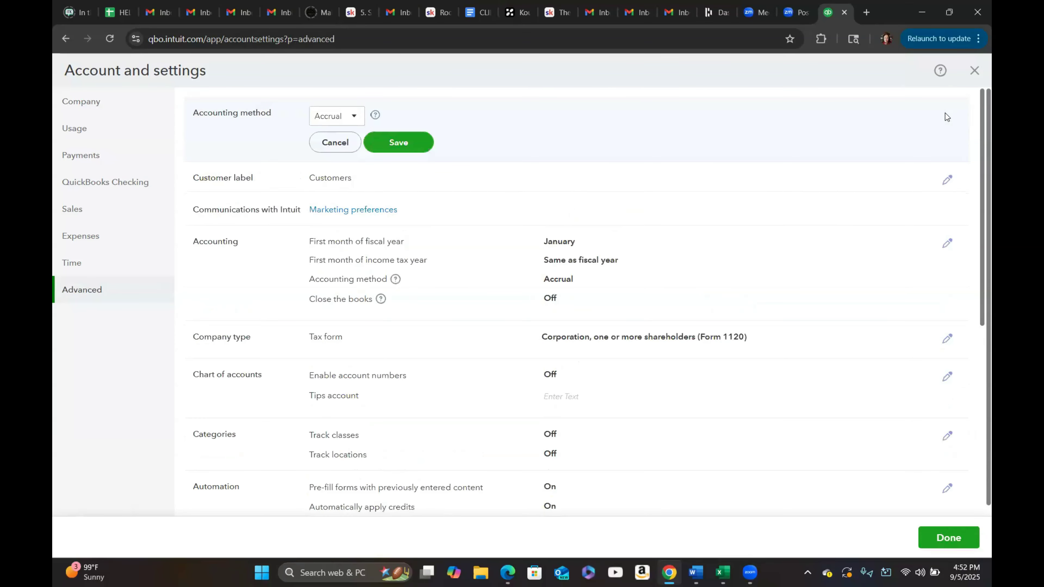
click(355, 119)
click(355, 120)
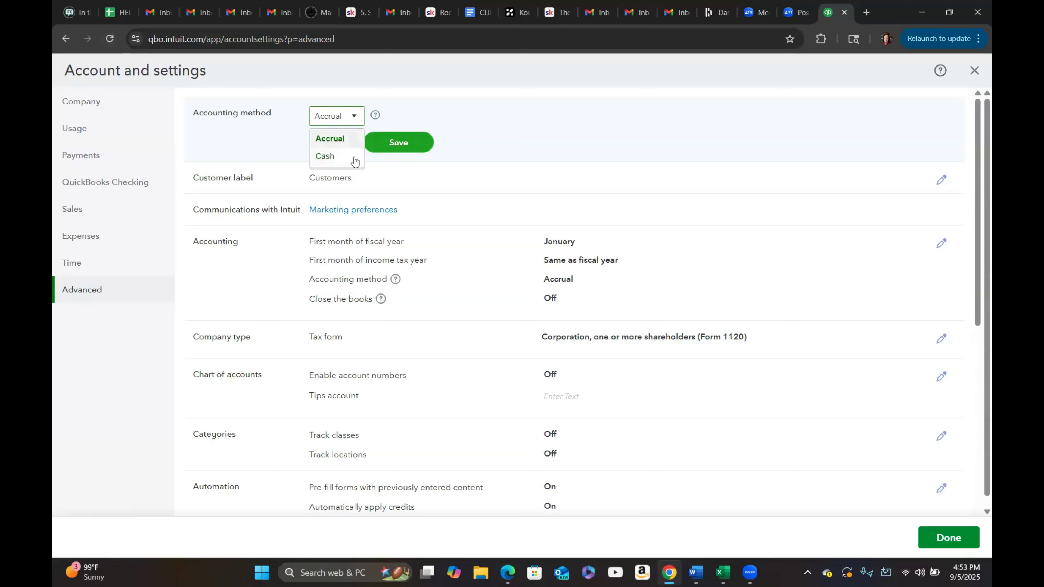
click(330, 157)
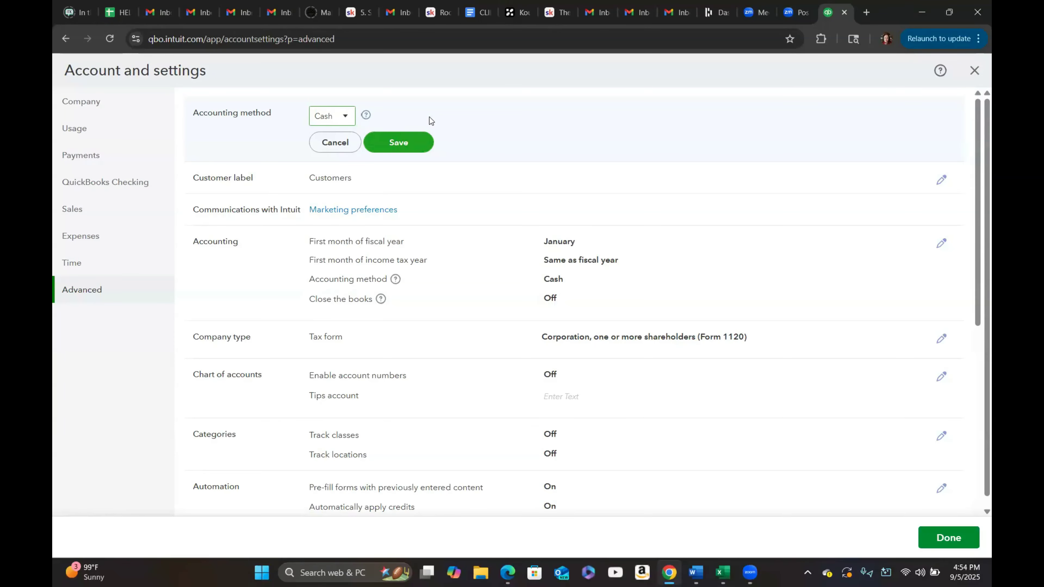
click(398, 140)
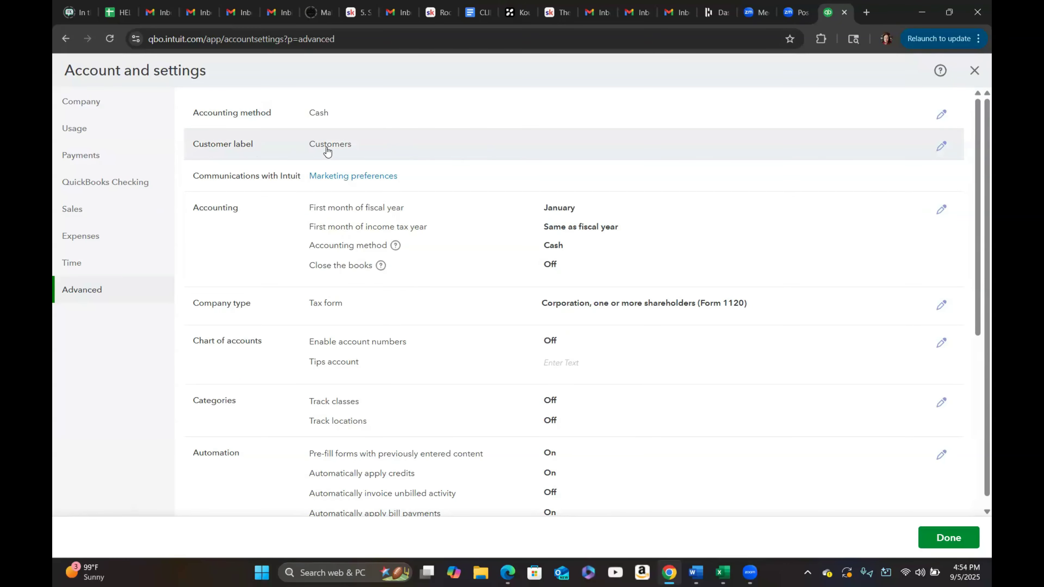
Step: Choose Customers as the customer label and save it, and save the Accounting section's fiscal year settings
click(941, 147)
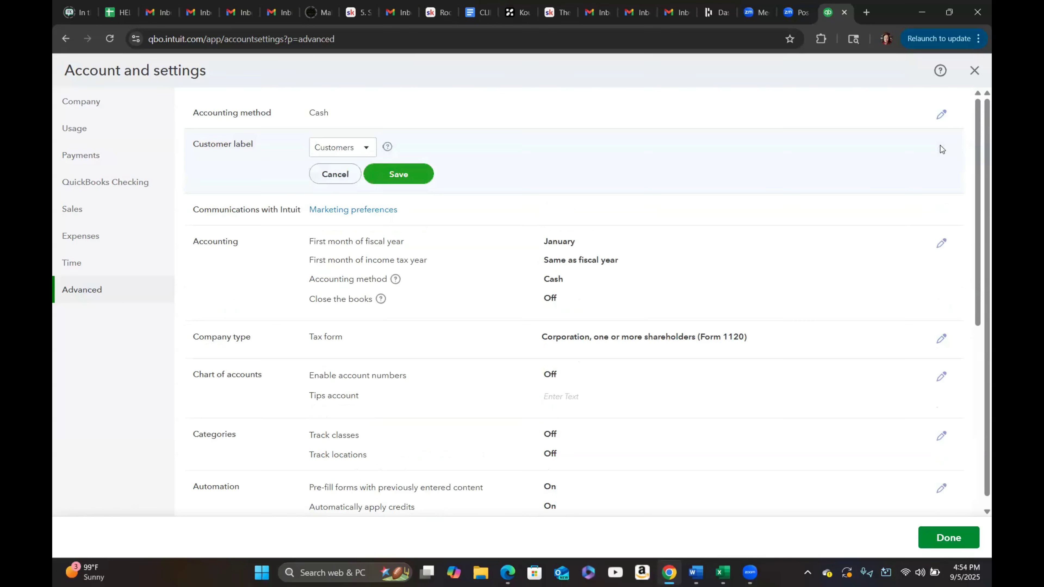
click(366, 151)
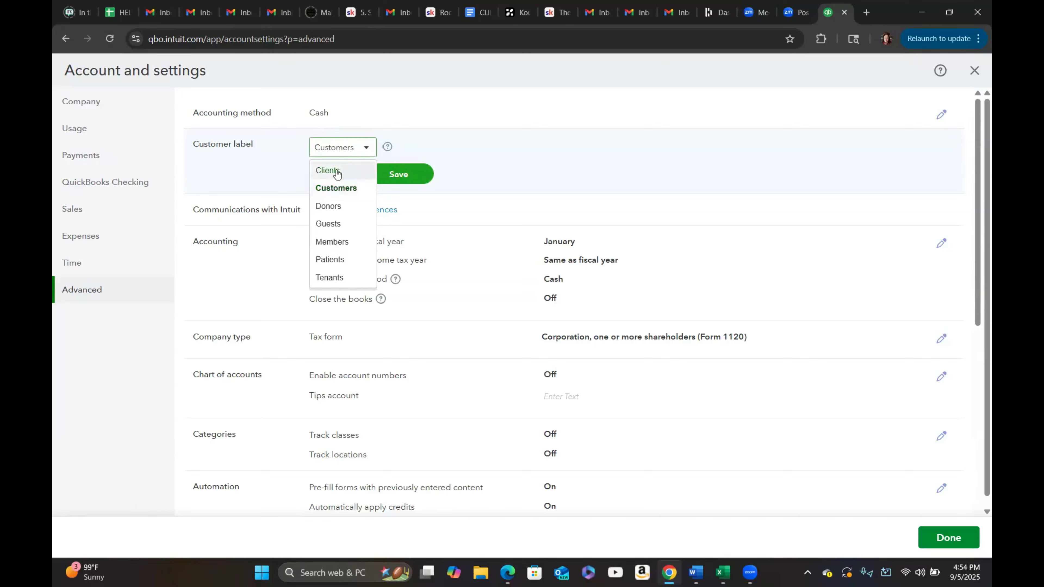
click(352, 190)
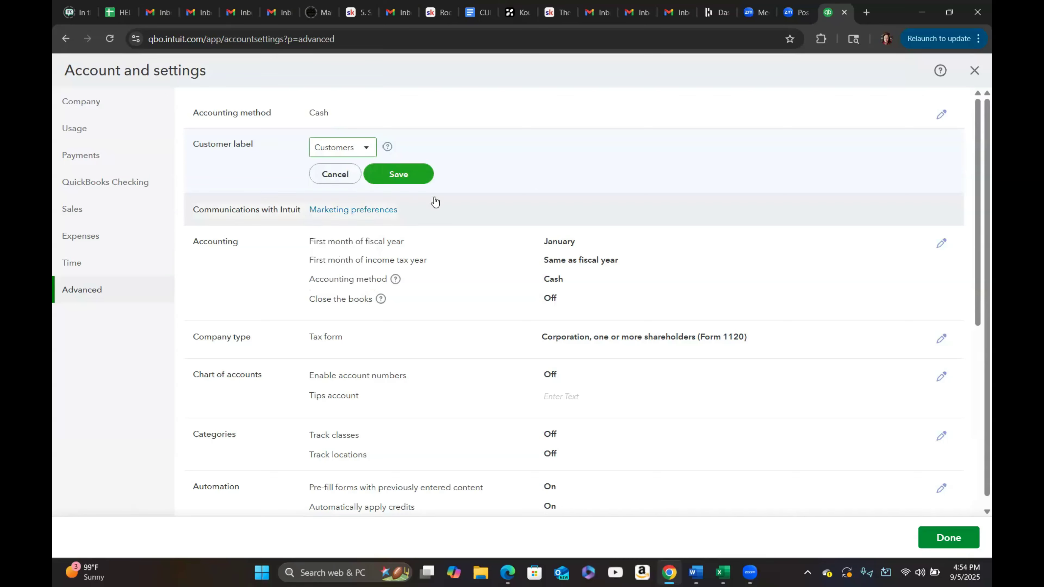
click(397, 175)
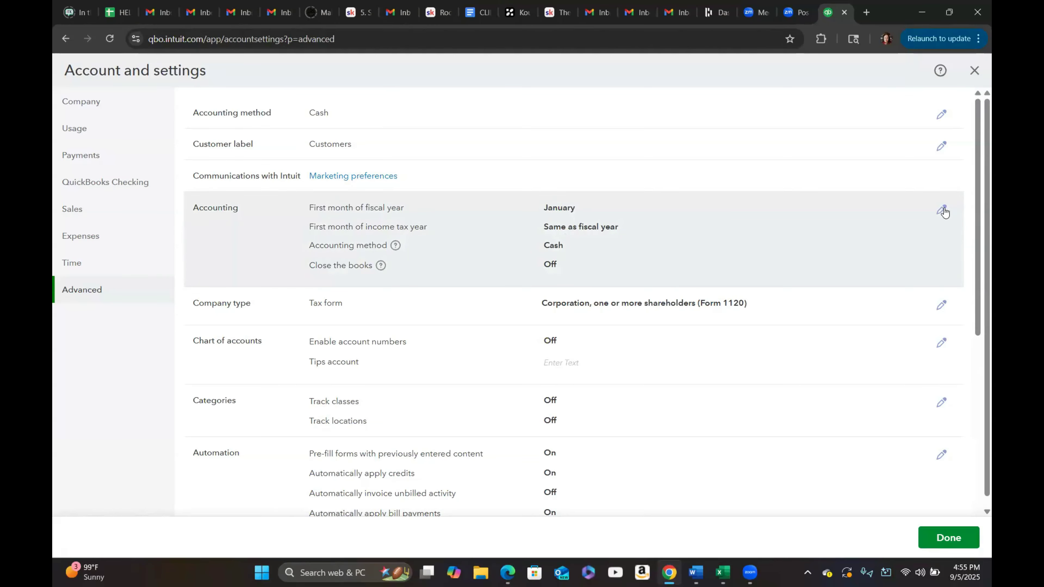
click(941, 218)
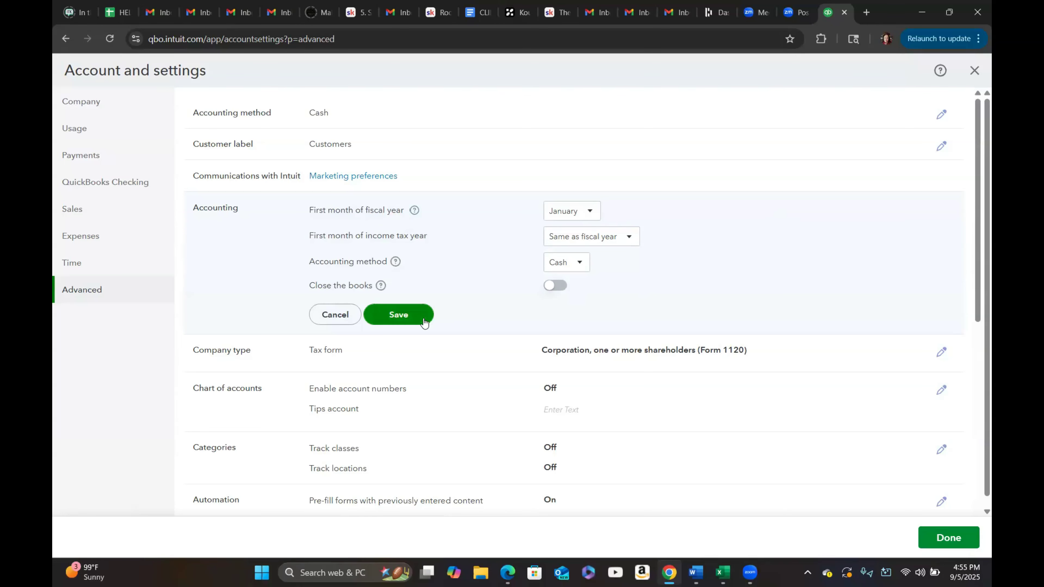
click(406, 316)
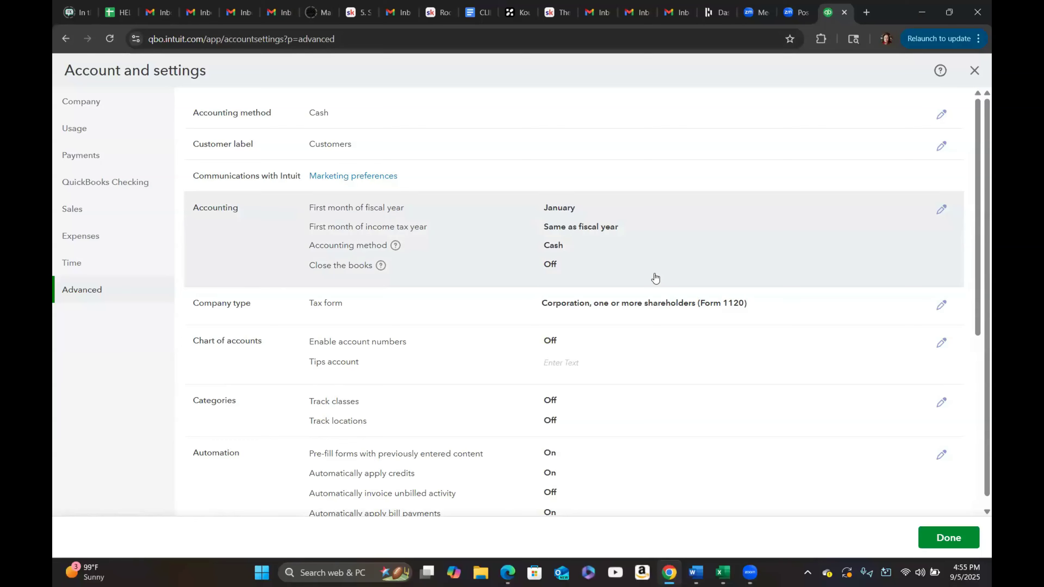
Step: Set the company type's tax form to Limited liability and save it
scroll(655, 278, down, 1)
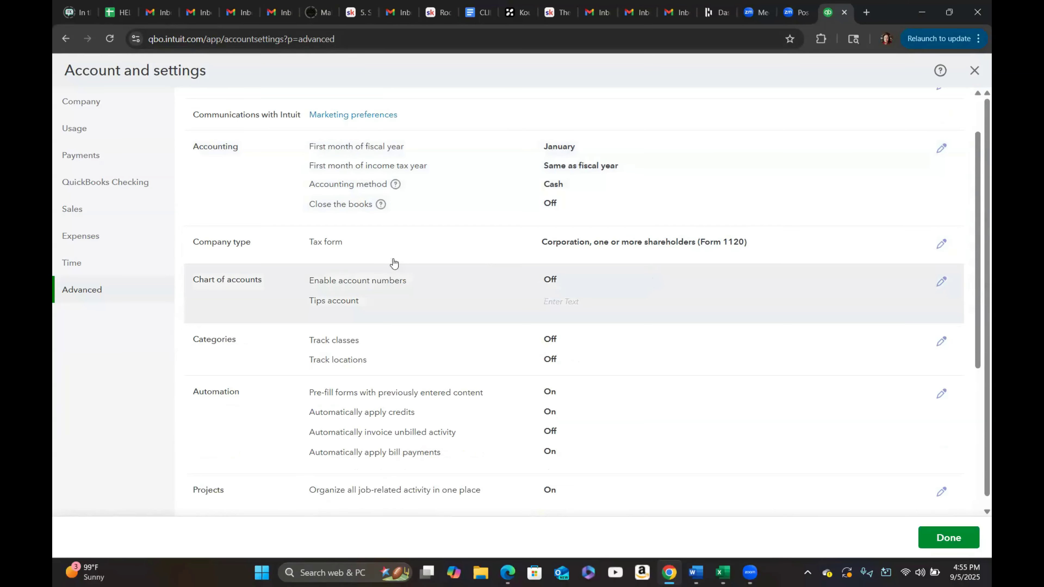
click(941, 244)
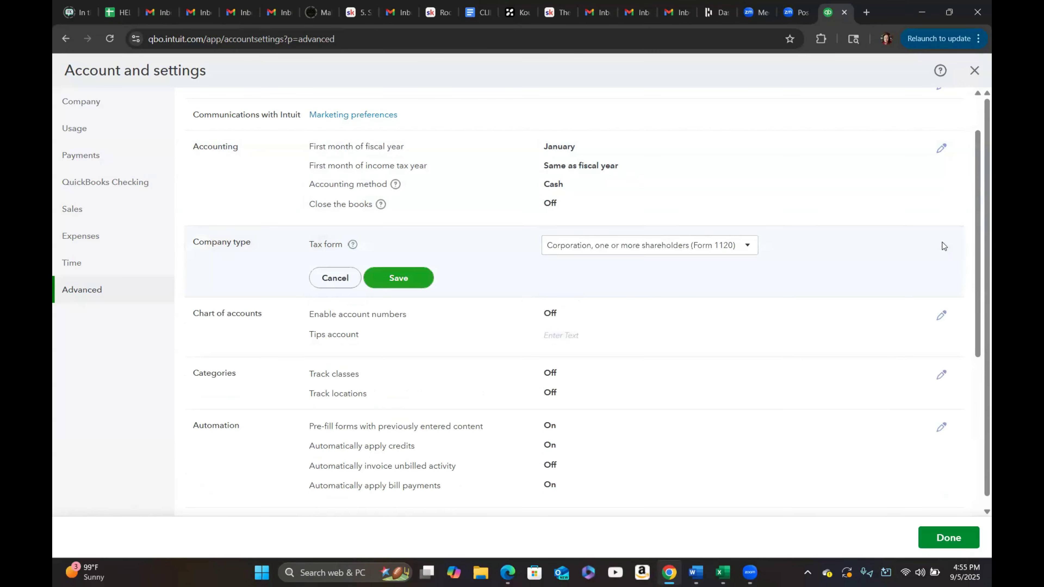
click(747, 247)
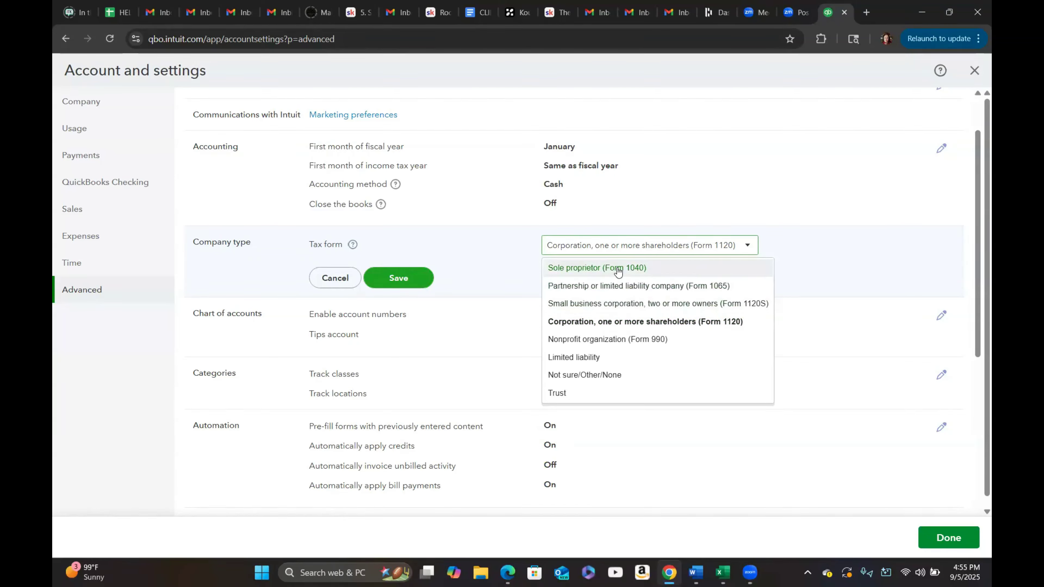
click(587, 361)
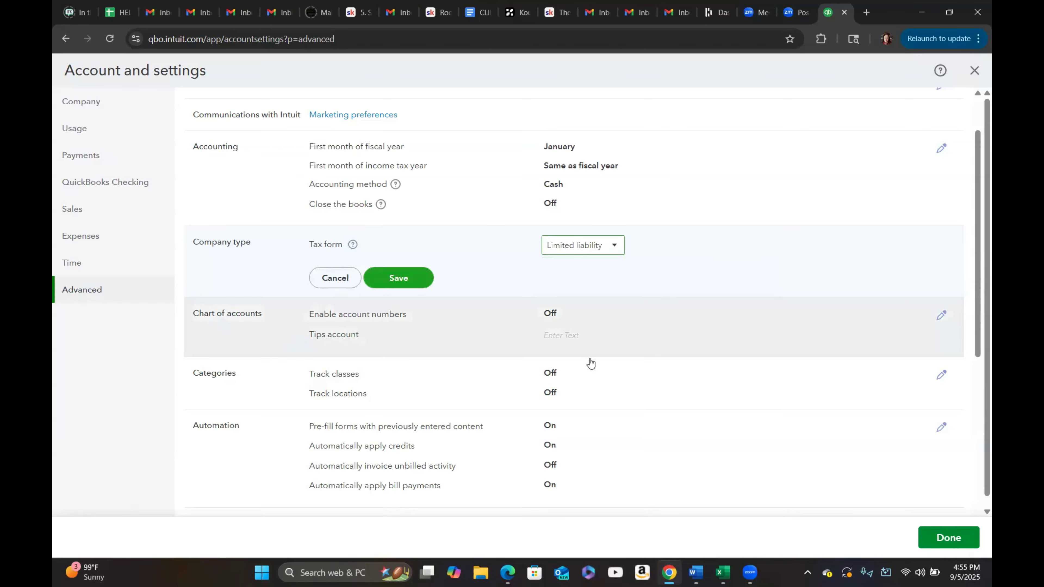
click(399, 279)
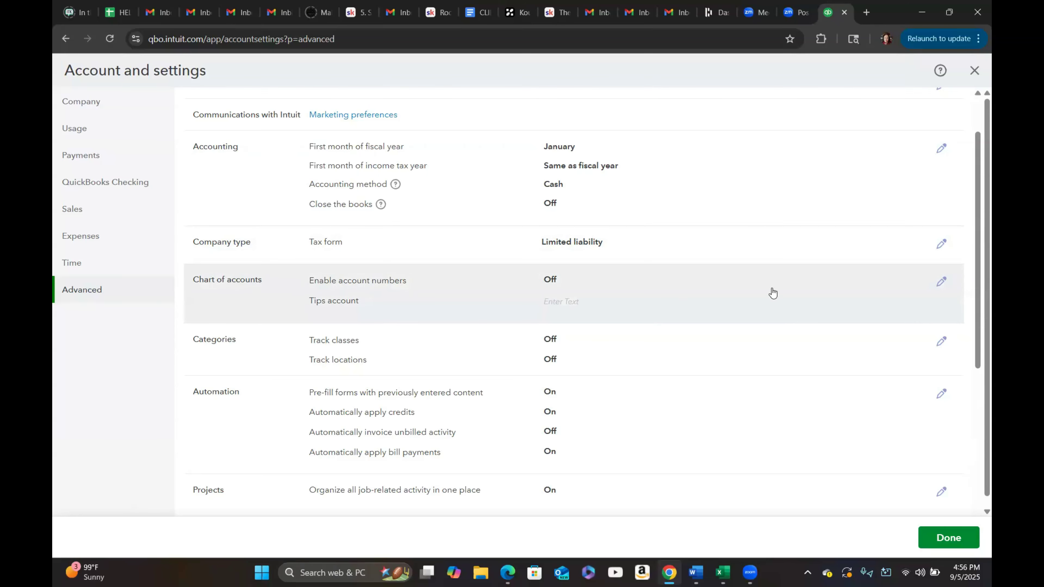
Step: Enable and show account numbers for the chart of accounts, leaving the tips account blank, and save
click(942, 285)
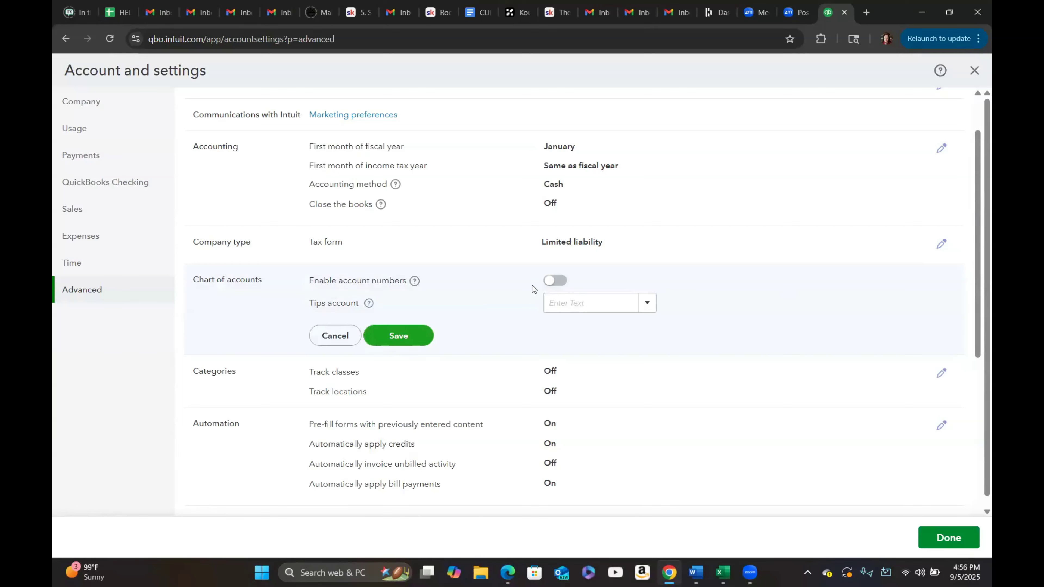
click(550, 286)
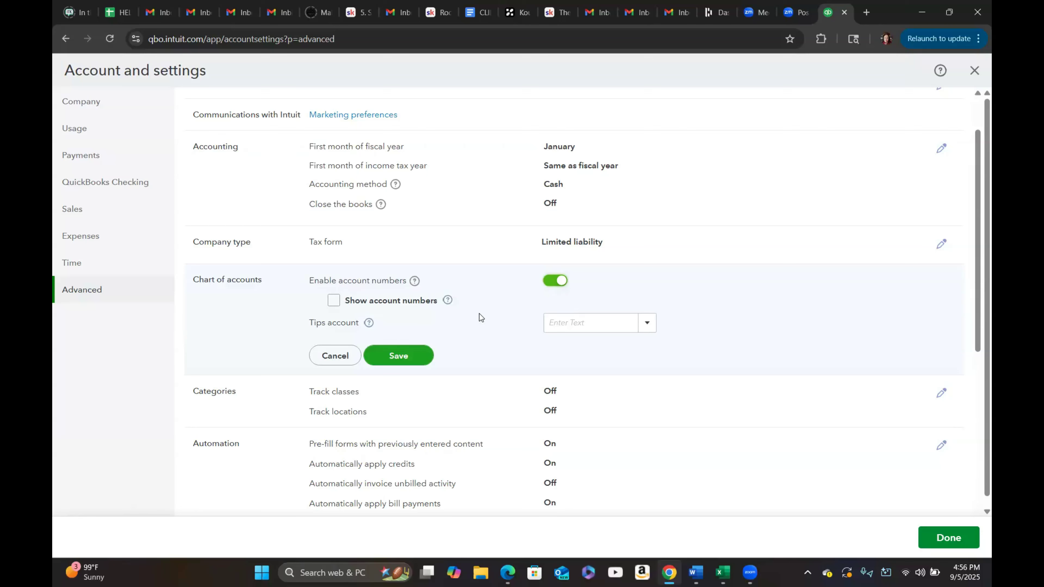
click(334, 301)
click(645, 324)
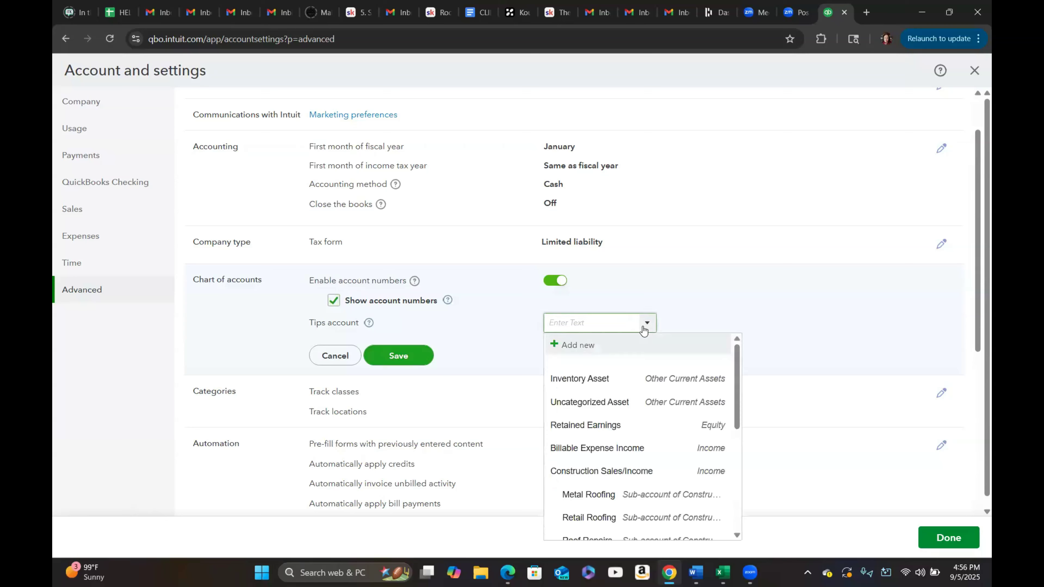
click(644, 327)
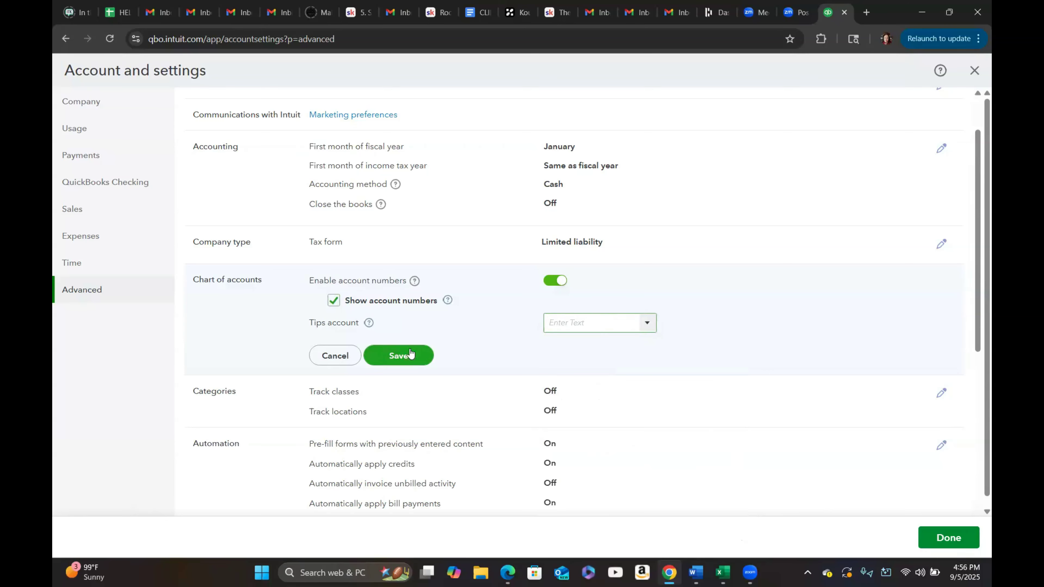
click(401, 356)
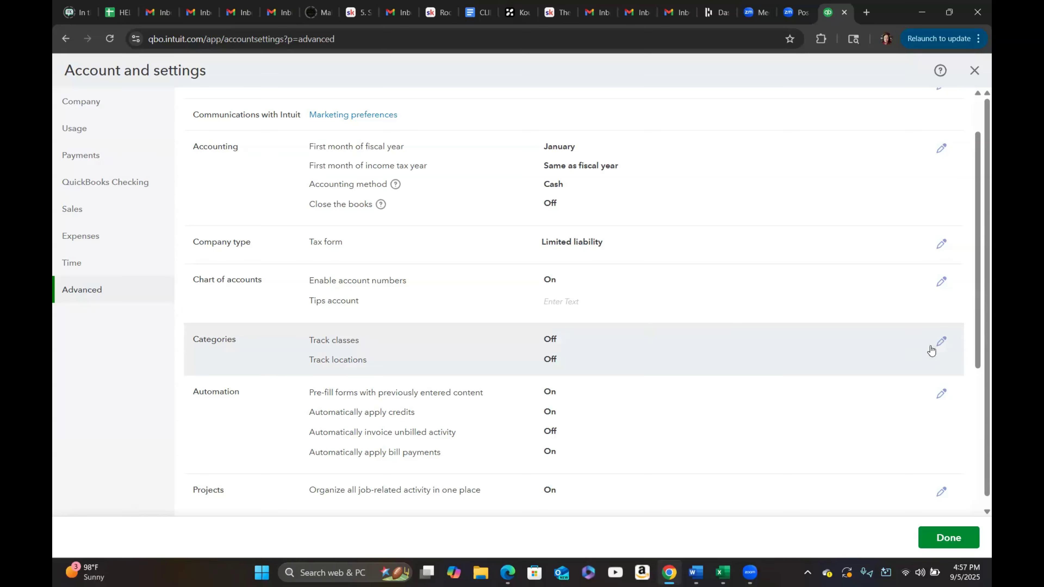
Step: Turn on class tracking with a warning for transactions without a class, assigning one class to each row in transaction
click(941, 343)
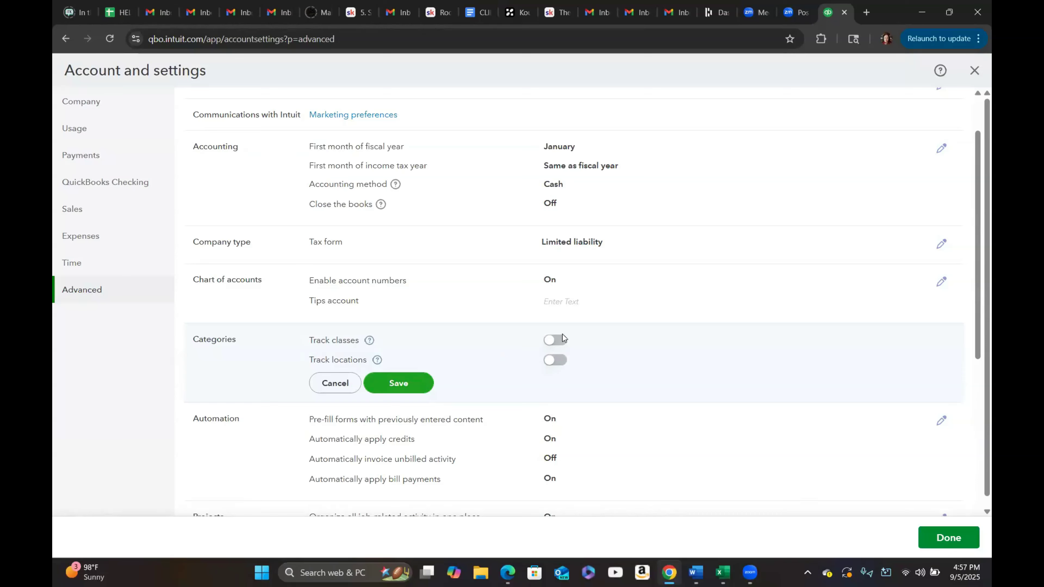
click(561, 343)
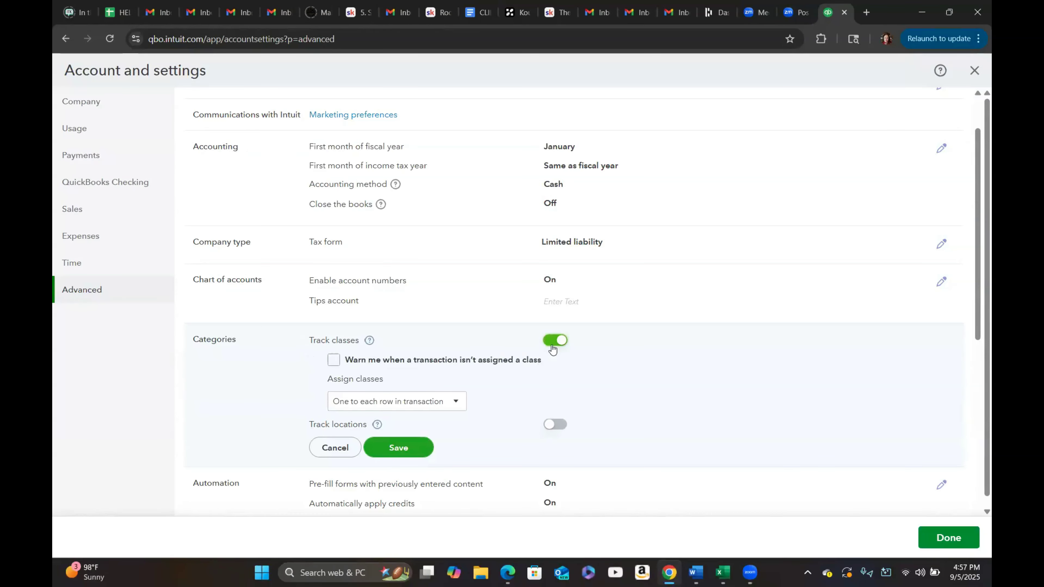
click(365, 366)
click(334, 362)
click(454, 406)
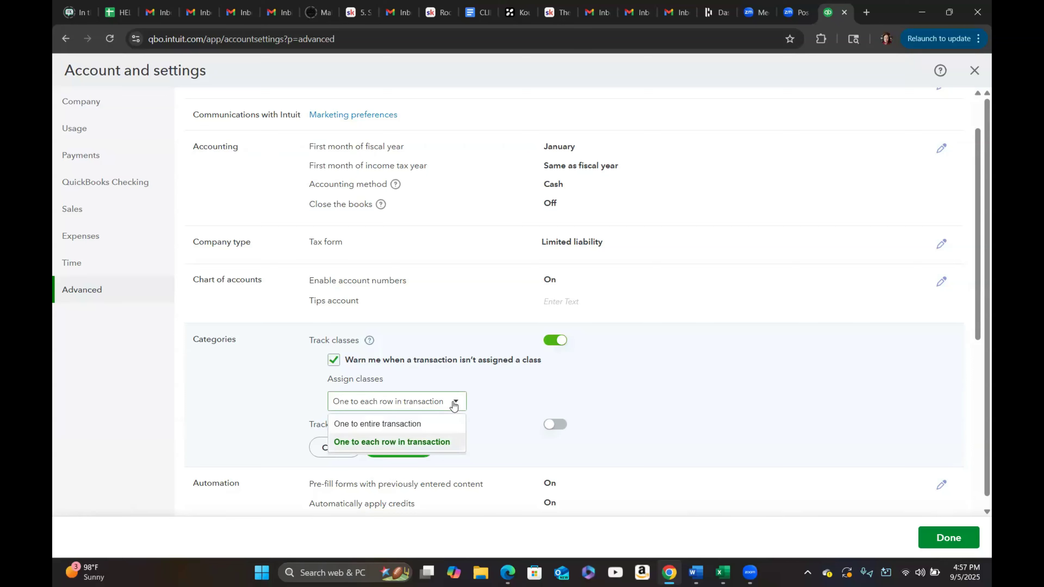
click(453, 406)
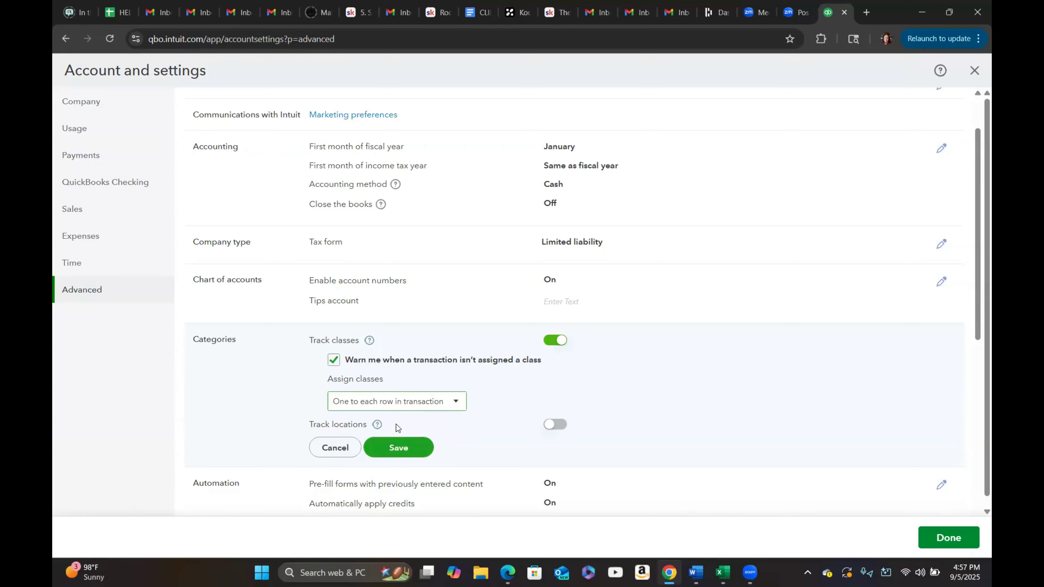
Step: Turn on location tracking with Territory as the location label and save the category settings
click(555, 426)
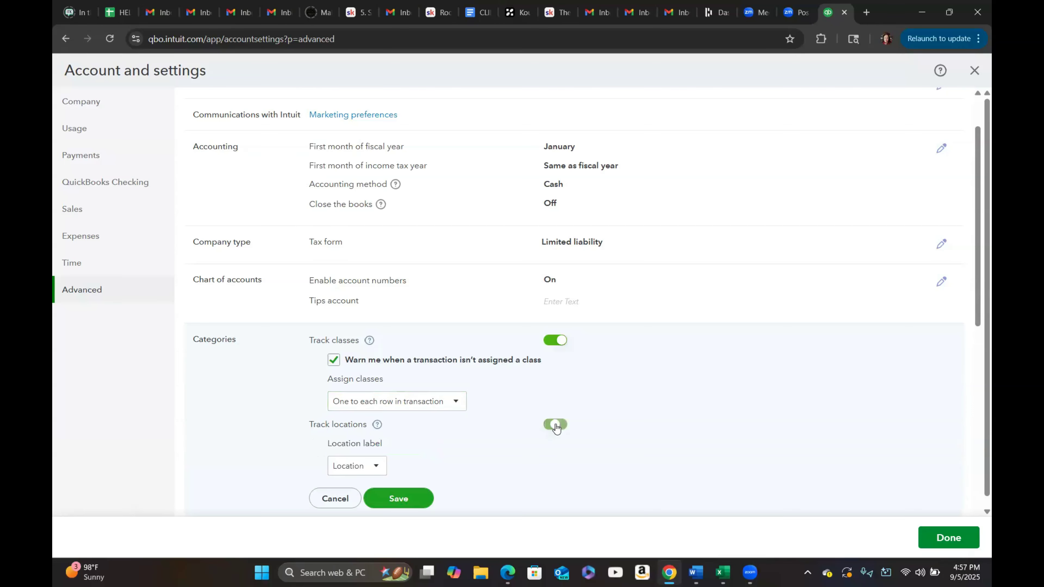
scroll(503, 436, down, 3)
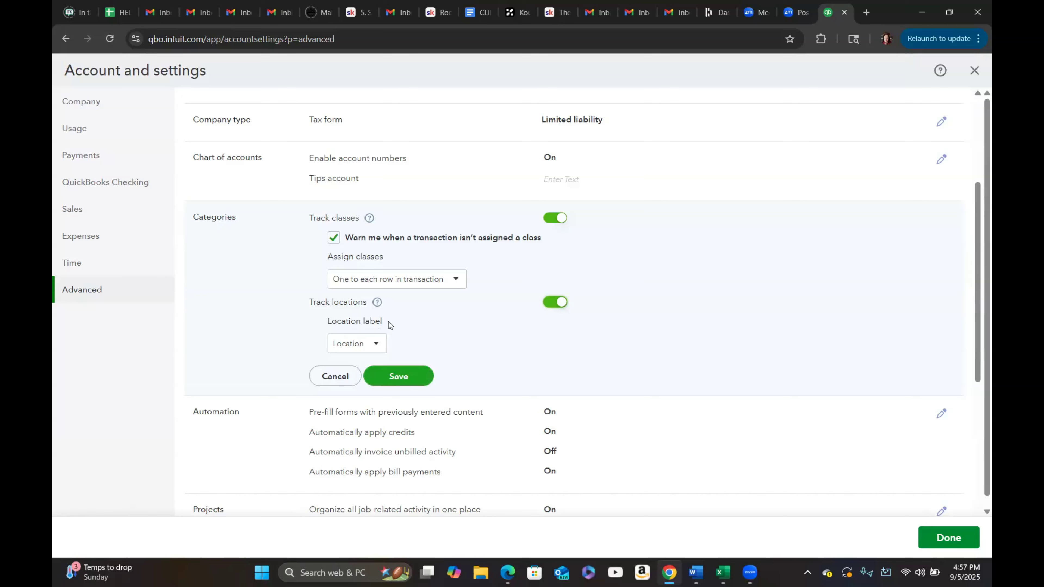
click(376, 345)
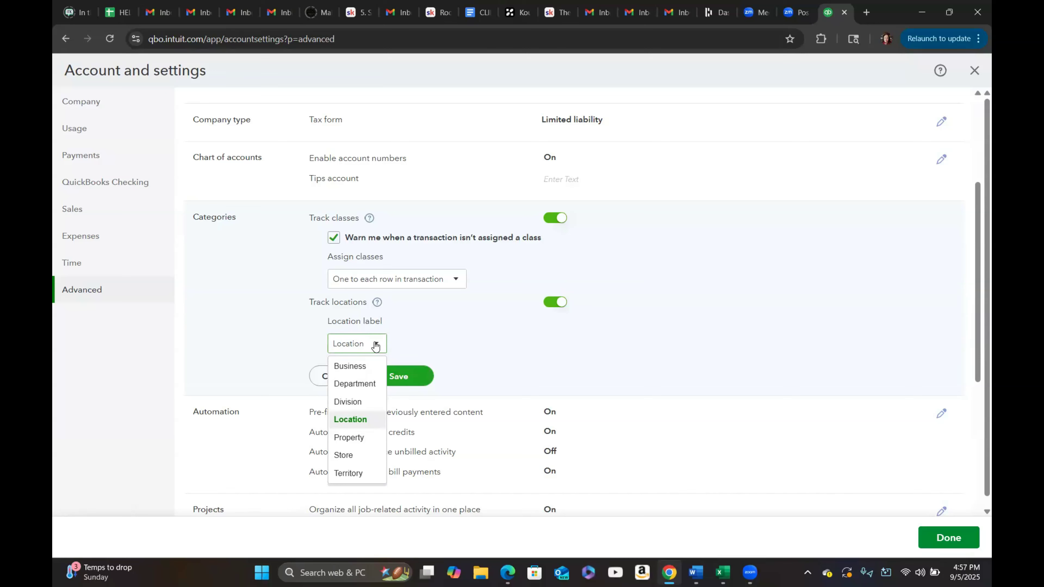
click(348, 473)
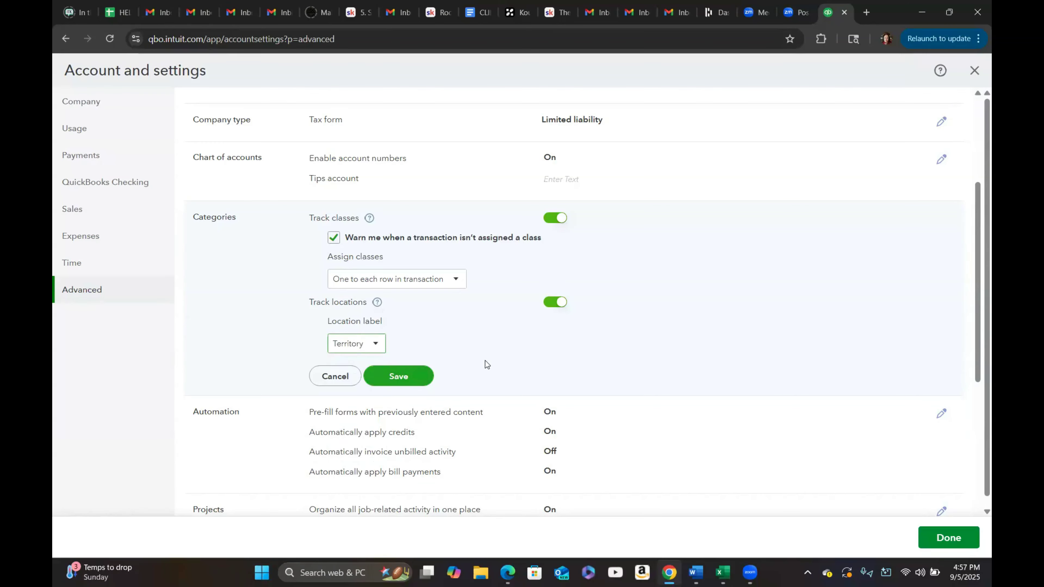
click(404, 378)
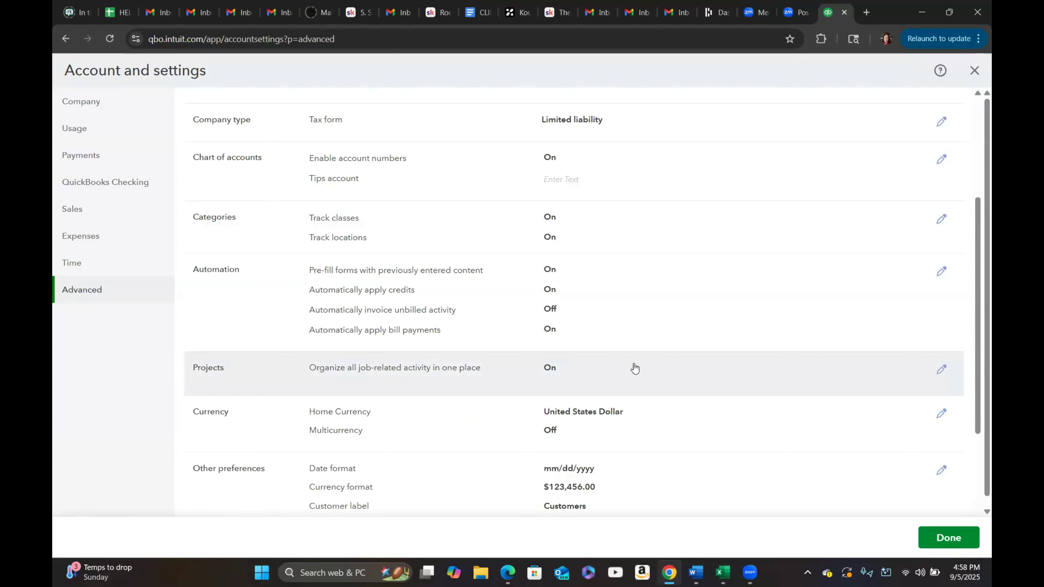
Step: Turn off automatically applying credits and bill payments in the automation settings, and save
scroll(635, 369, down, 1)
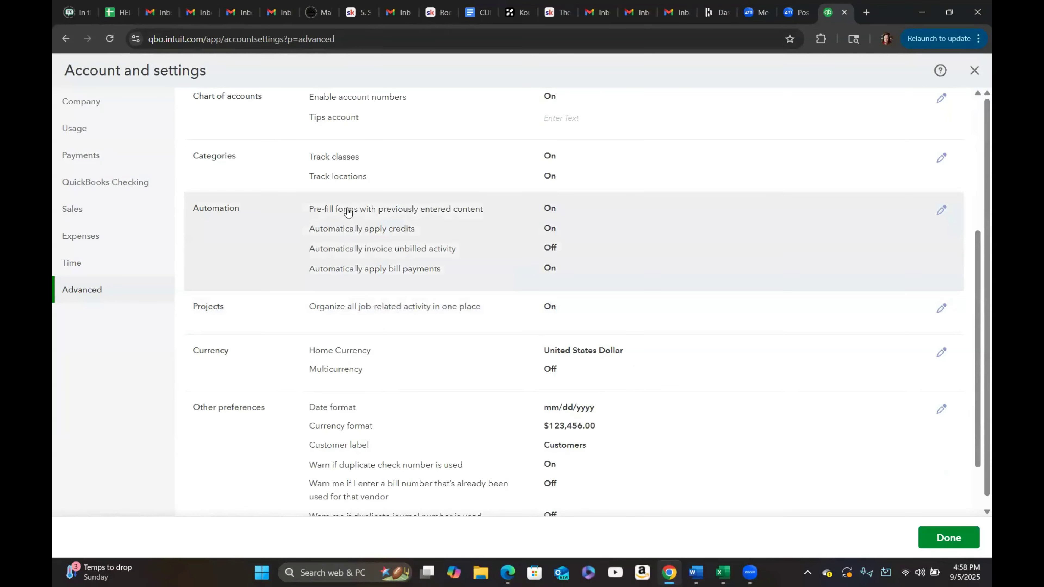
click(941, 212)
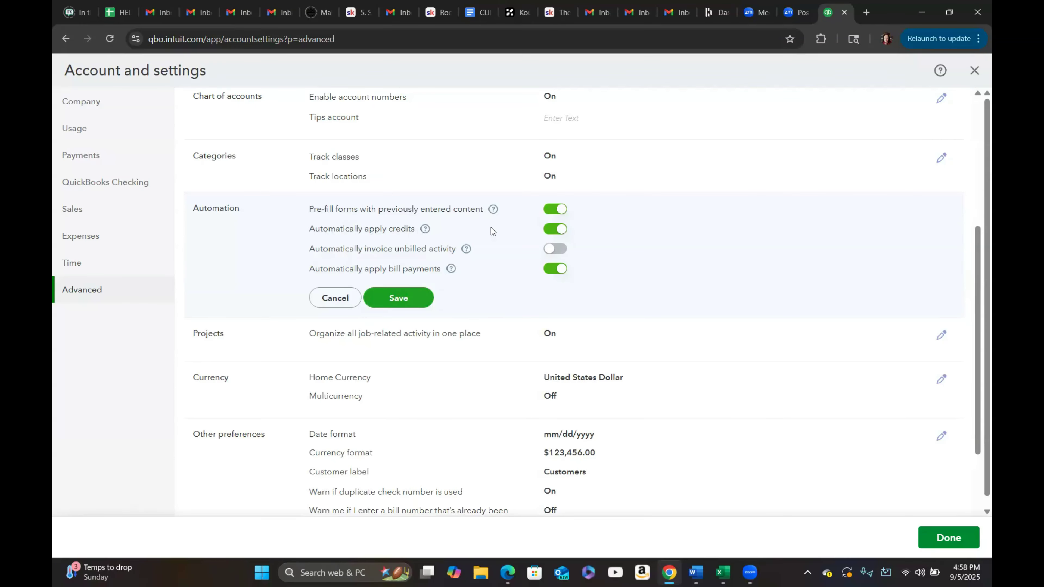
click(551, 232)
click(561, 273)
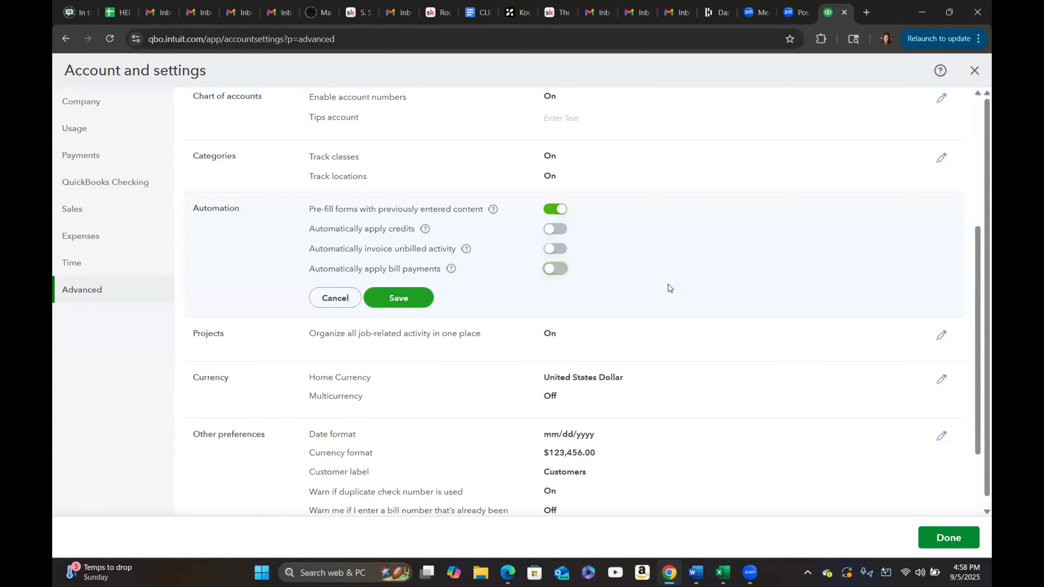
click(405, 297)
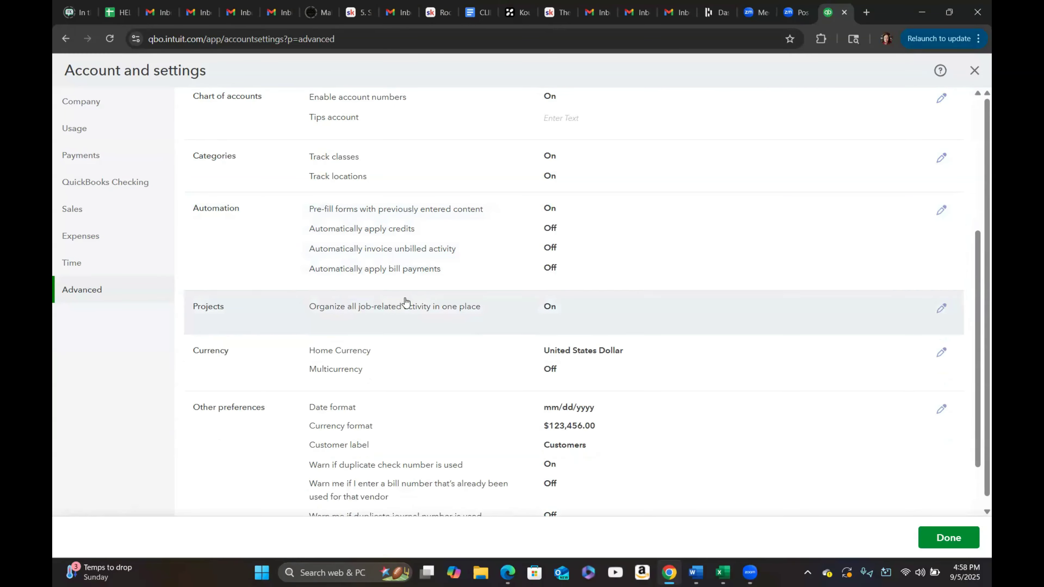
Step: Open the currency settings and look through the available home currencies, including the Mexican Peso
scroll(640, 292, down, 2)
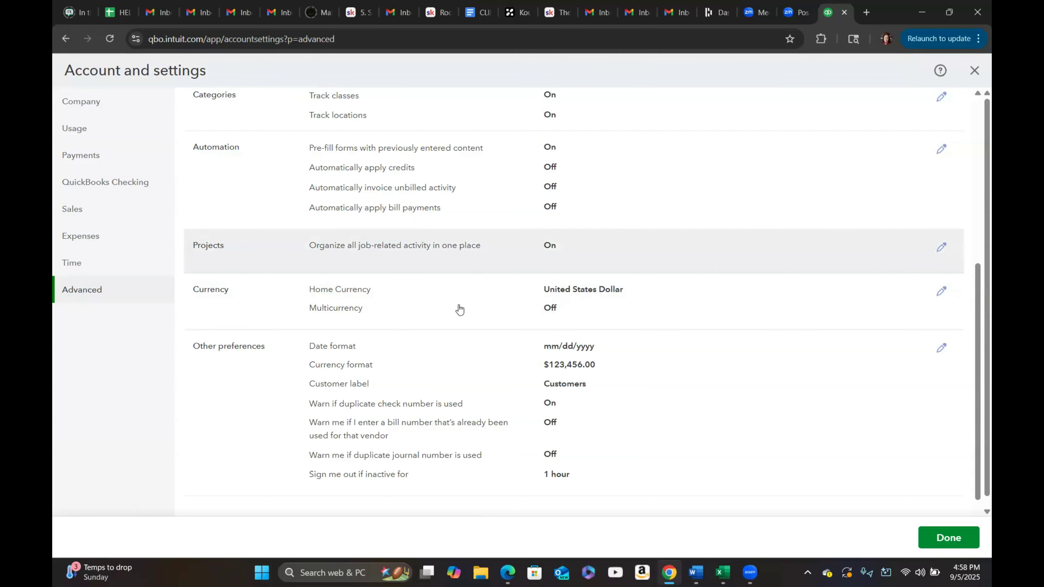
scroll(483, 307, down, 1)
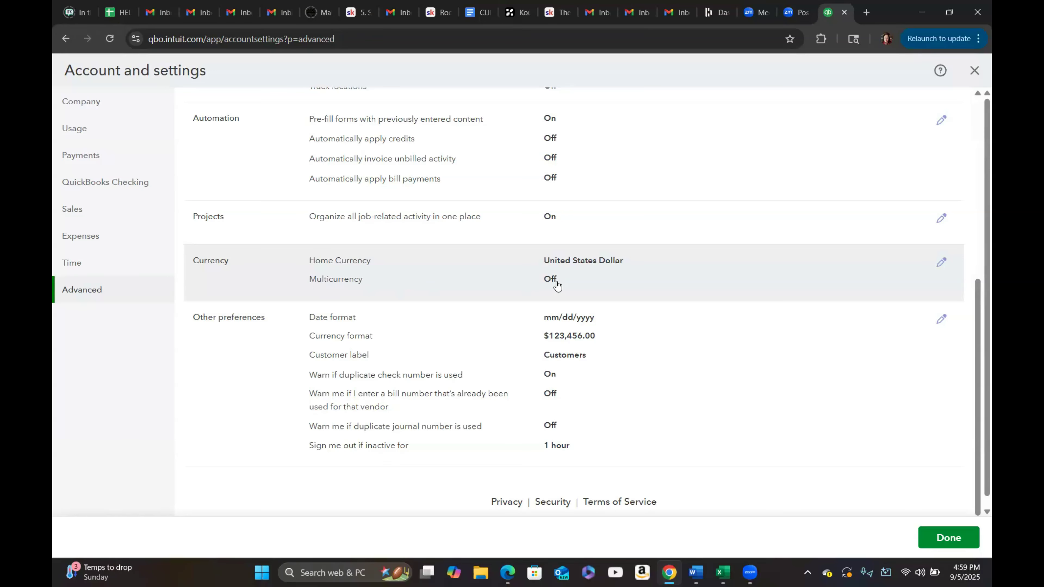
click(941, 264)
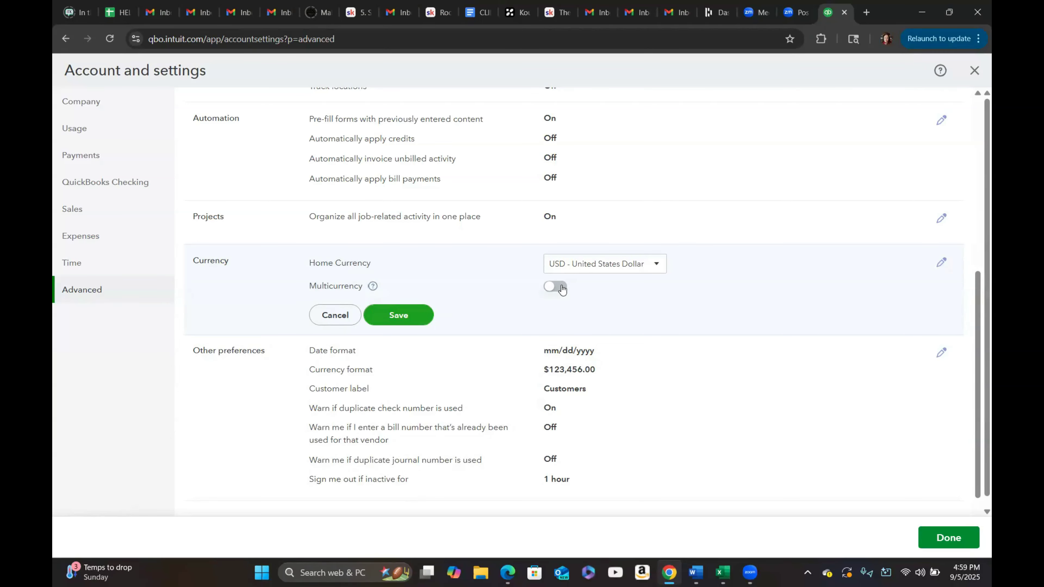
click(657, 265)
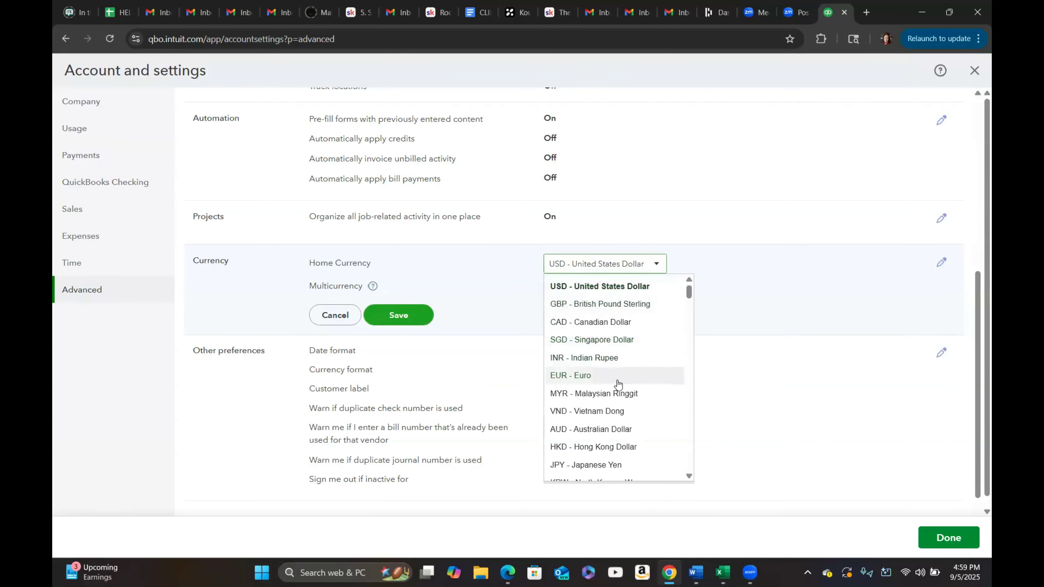
scroll(617, 384, down, 2)
scroll(618, 383, down, 20)
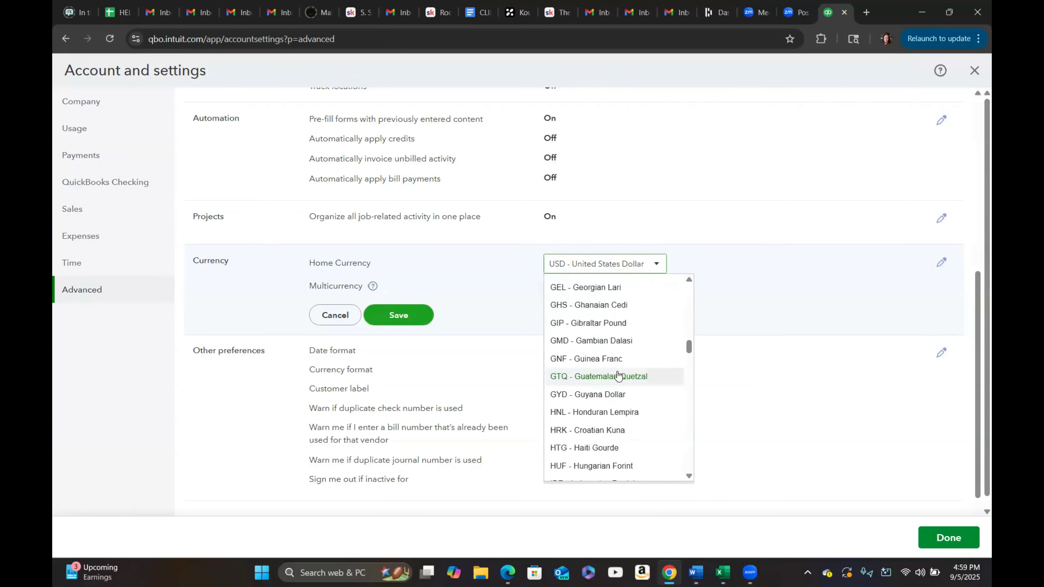
scroll(617, 374, down, 8)
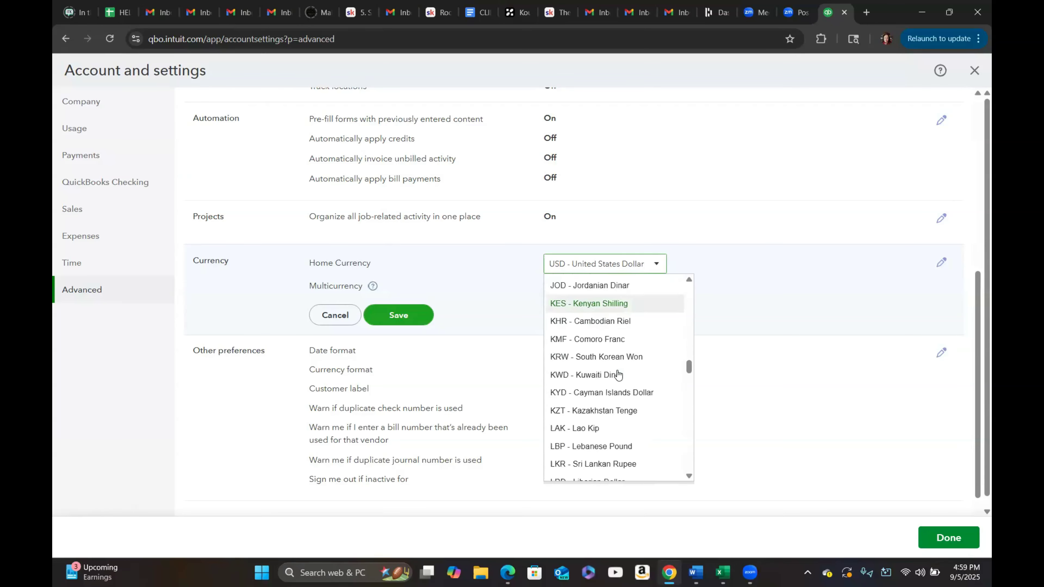
scroll(618, 374, down, 5)
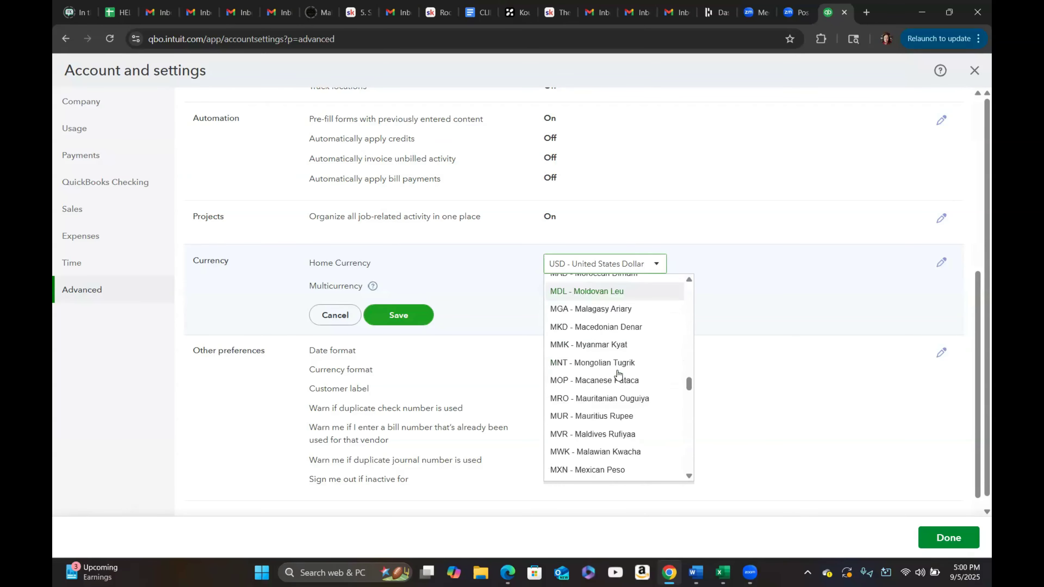
scroll(618, 374, down, 3)
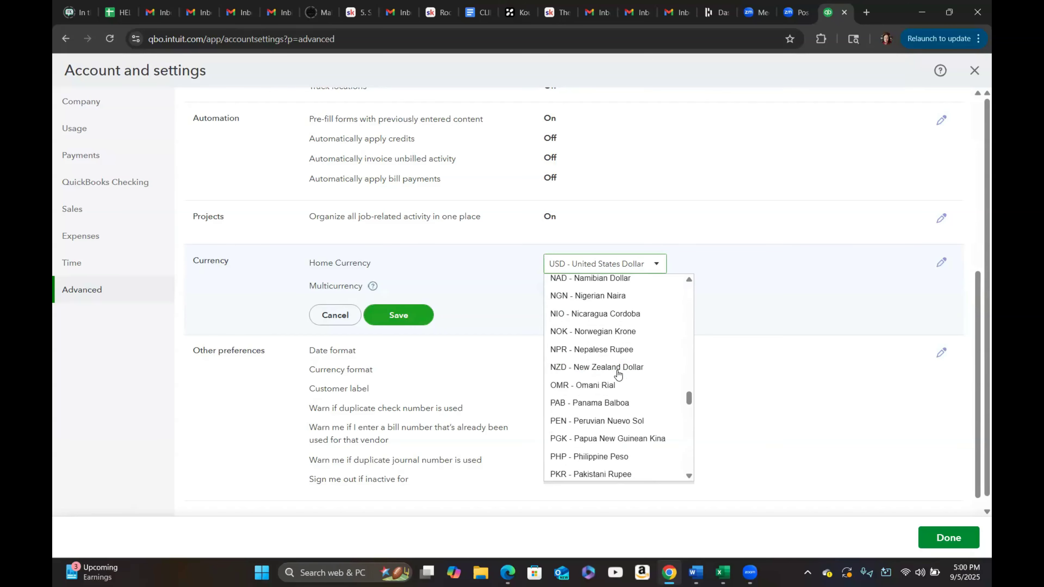
scroll(608, 415, up, 5)
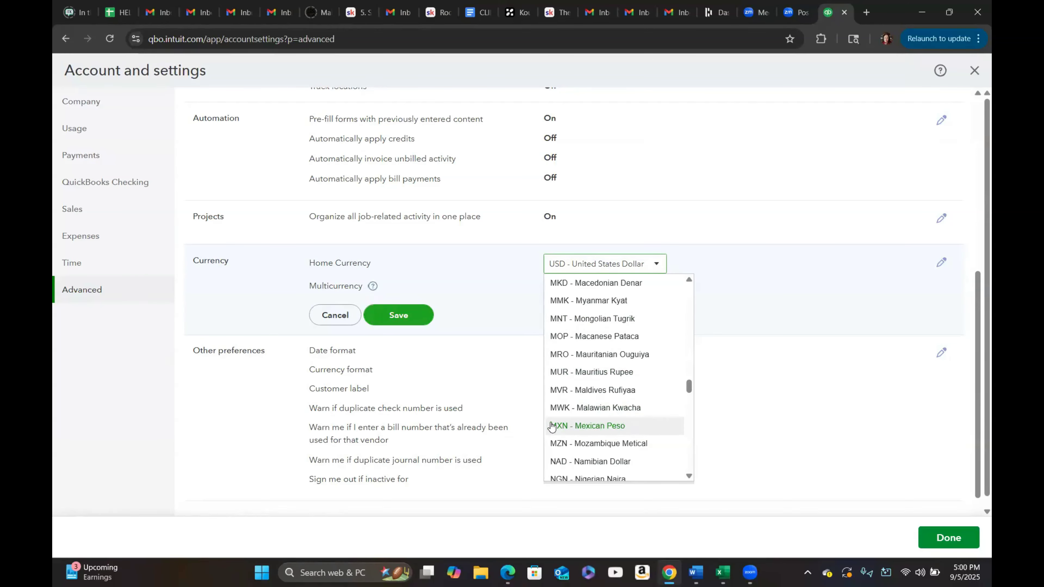
Step: In the other preferences, turn on the warnings for bill numbers already used for a vendor and for duplicate journal numbers
click(776, 409)
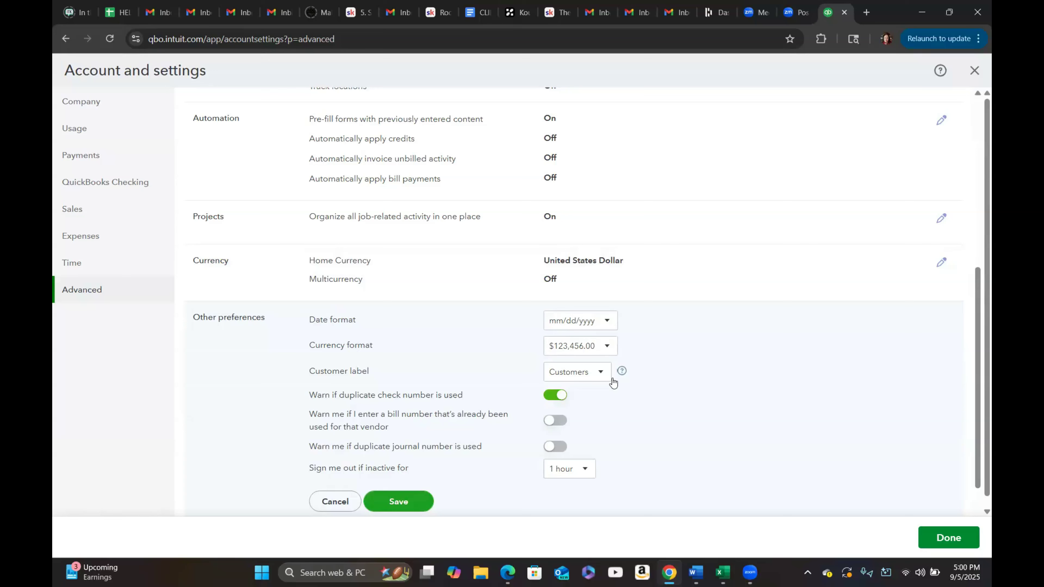
scroll(708, 355, down, 2)
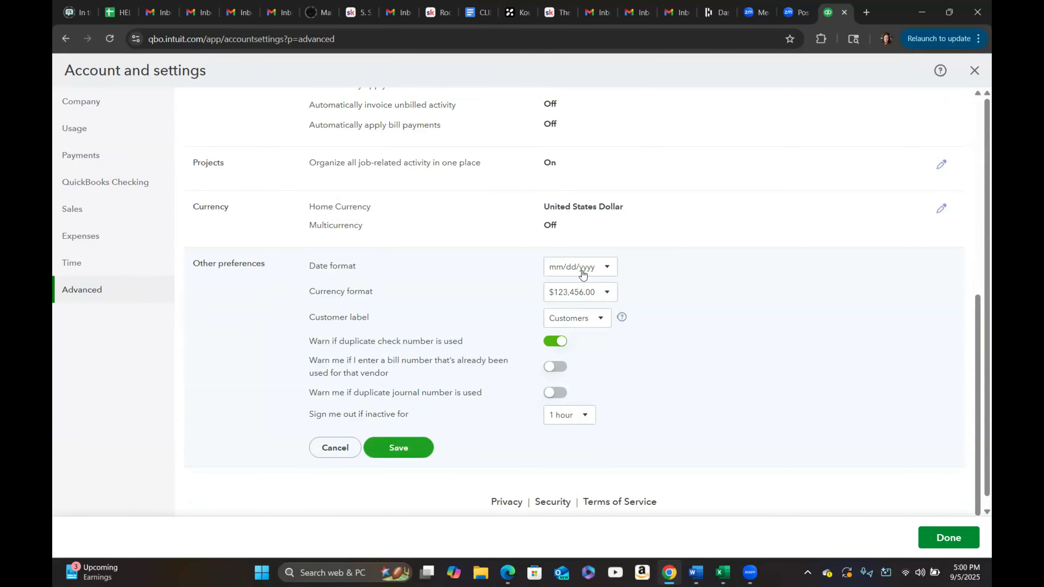
click(609, 271)
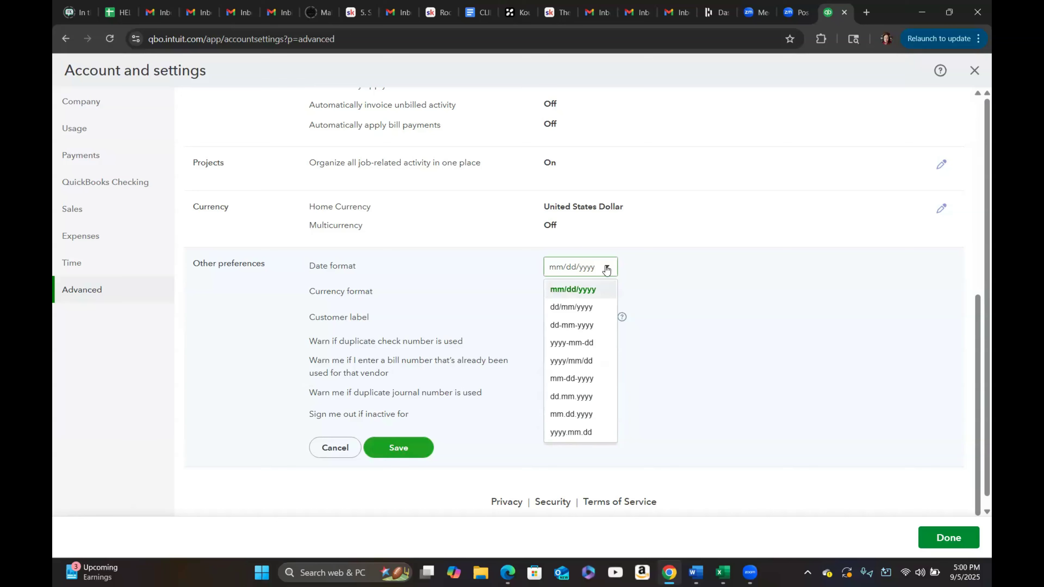
click(606, 270)
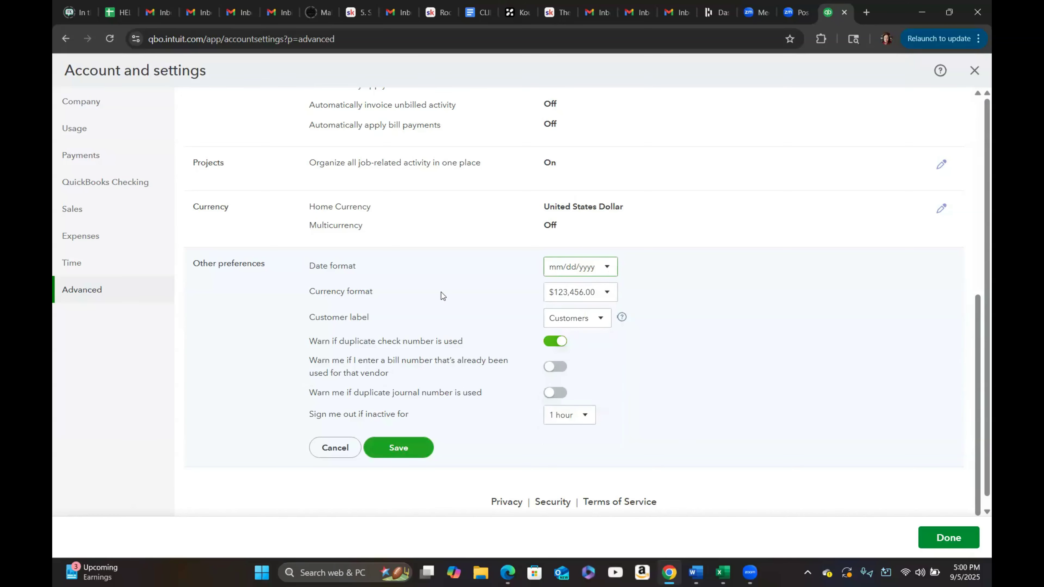
click(607, 295)
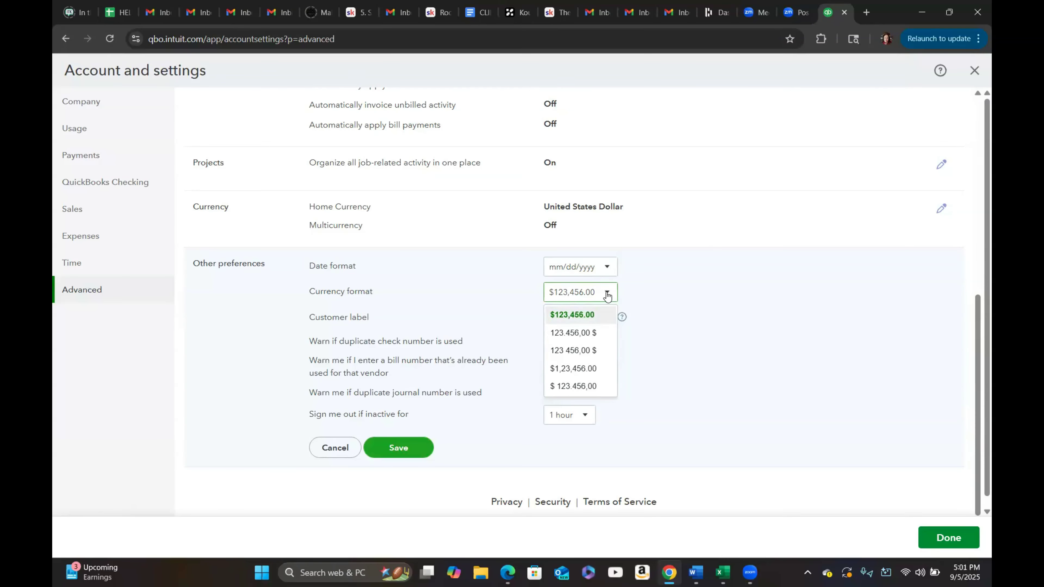
click(607, 295)
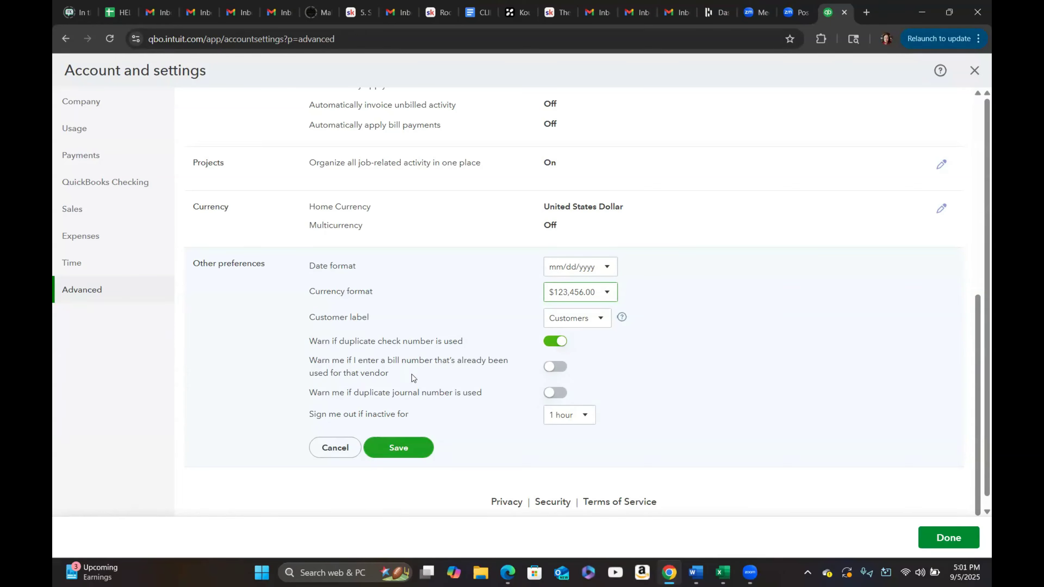
click(559, 367)
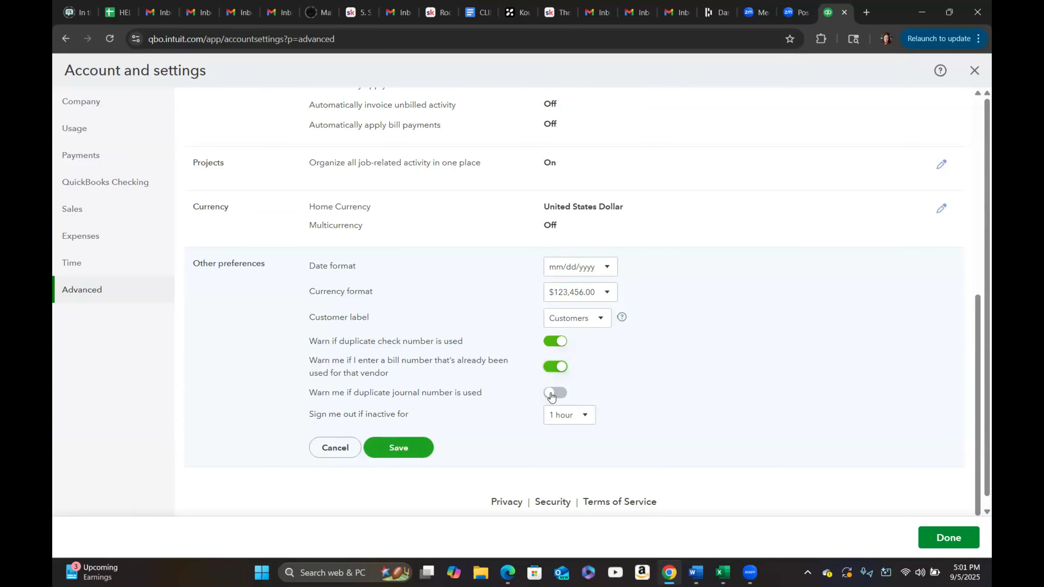
scroll(636, 400, down, 1)
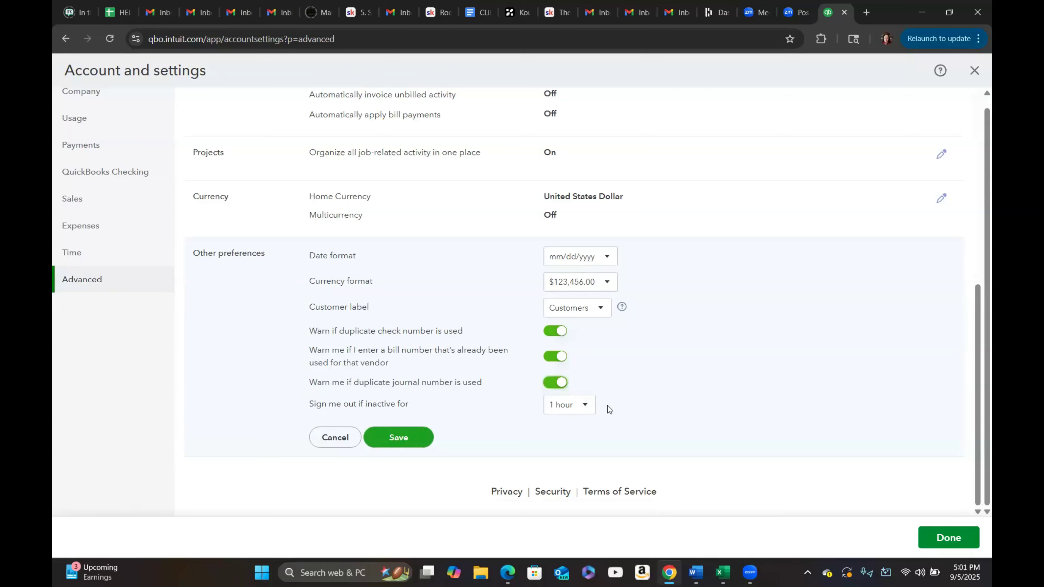
Step: Set the inactivity sign-out to 3 hours, save the other preferences and close the account settings
click(582, 406)
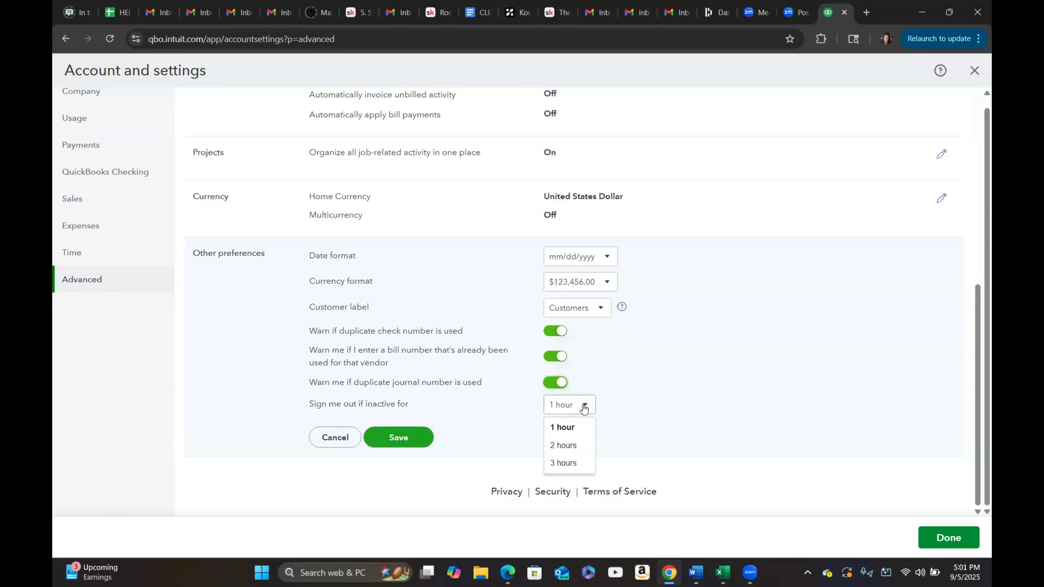
click(563, 464)
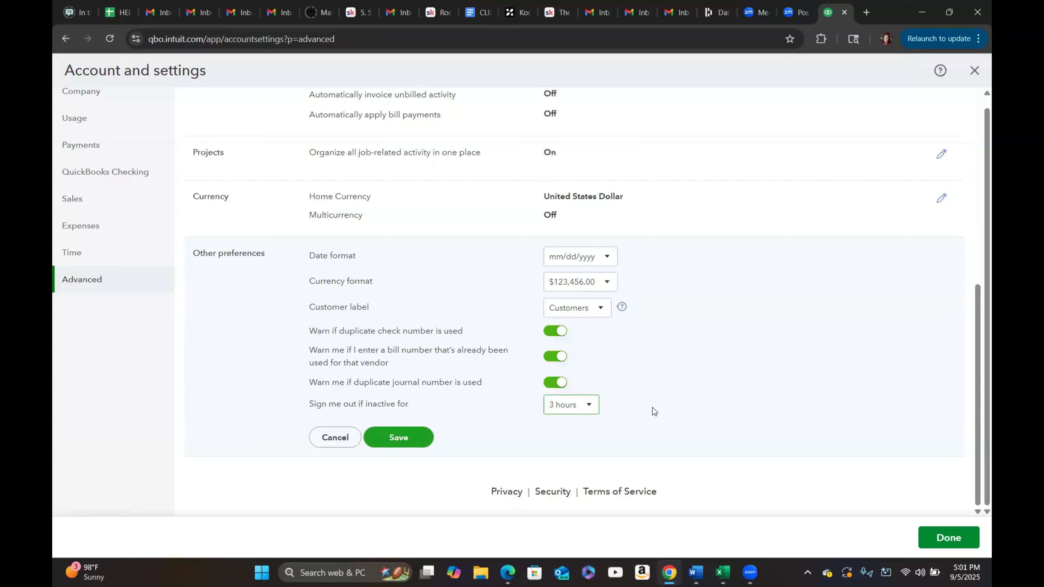
click(398, 438)
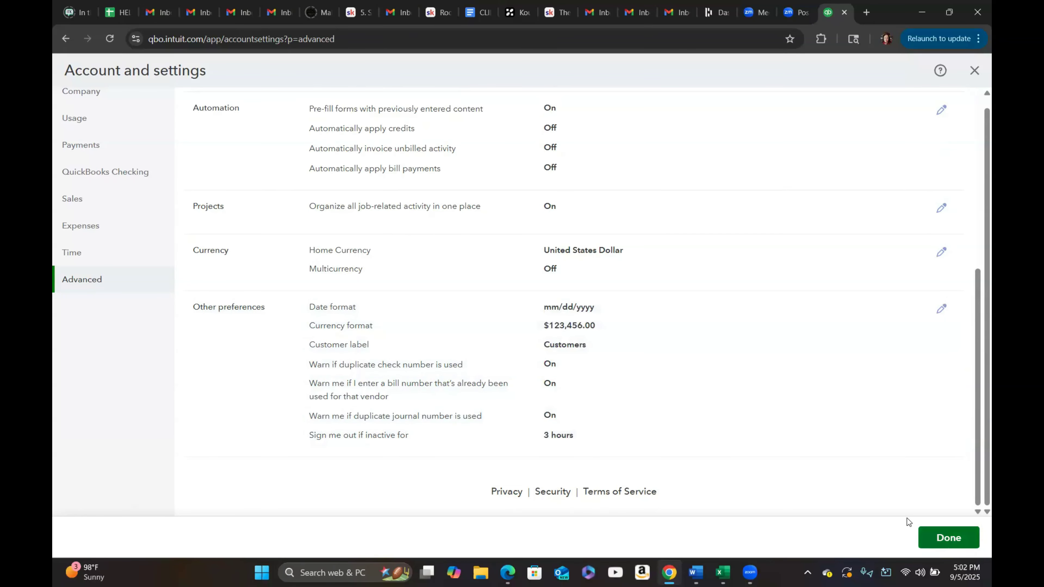
click(947, 543)
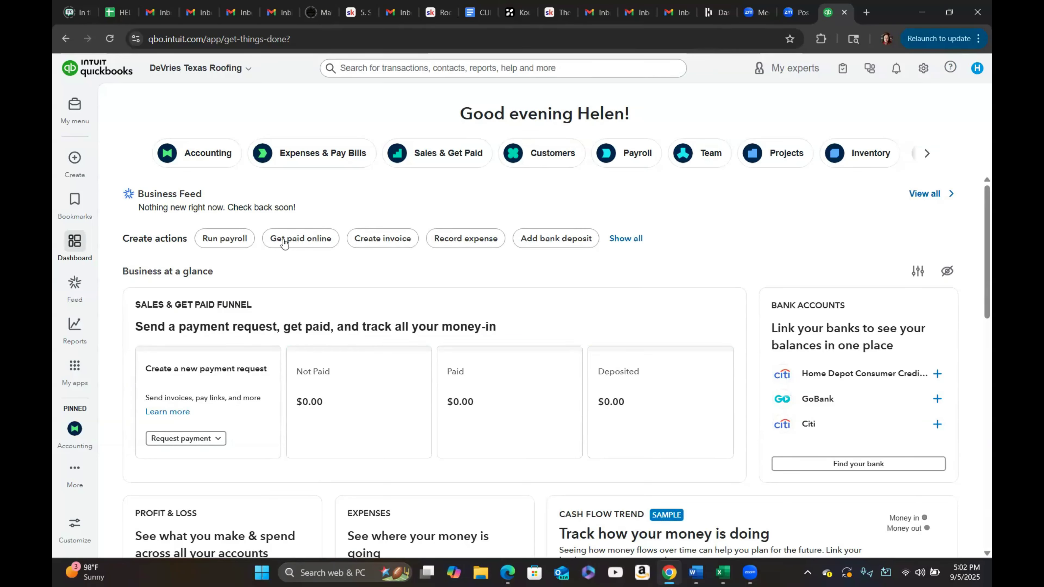
Step: View the customer, vendor, team and other record types that can be created
click(75, 201)
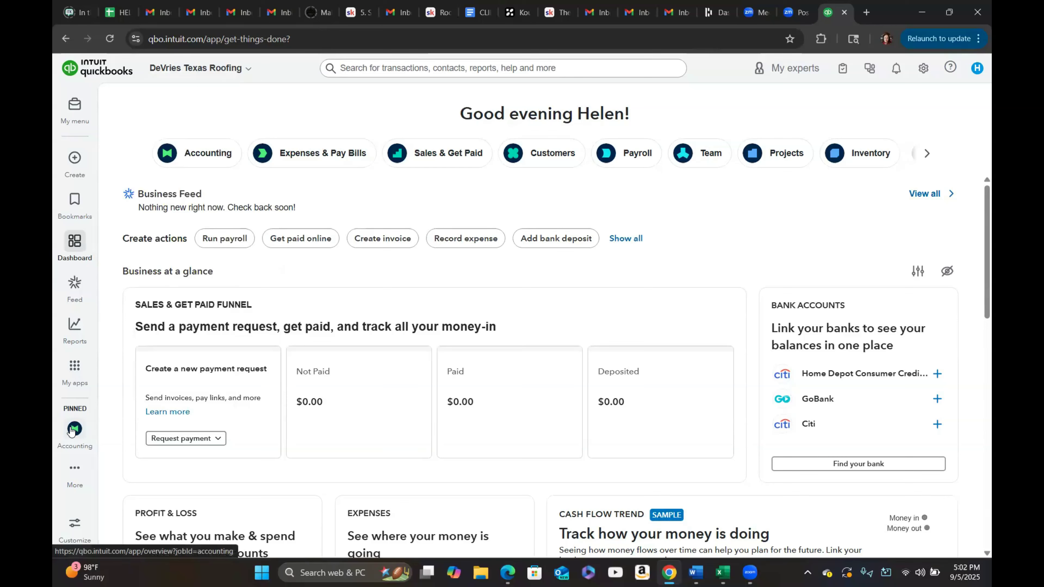
click(70, 154)
click(71, 158)
click(74, 157)
click(74, 157)
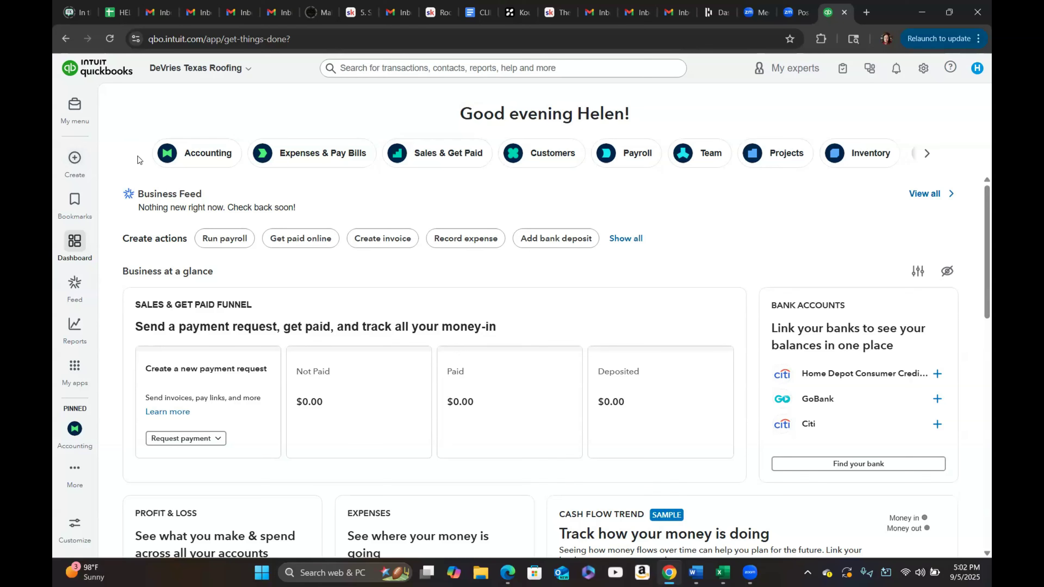
click(74, 158)
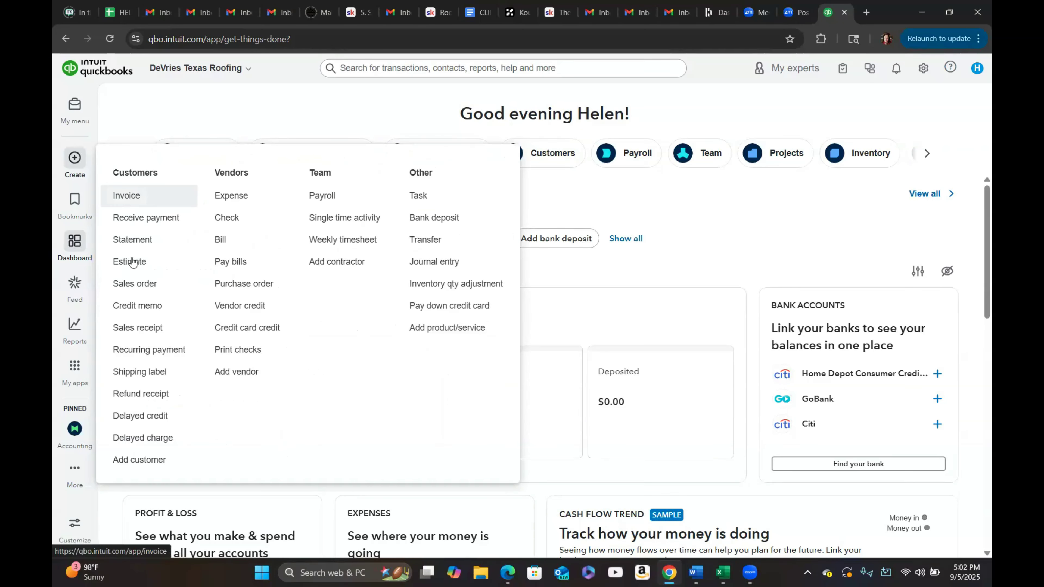
click(545, 215)
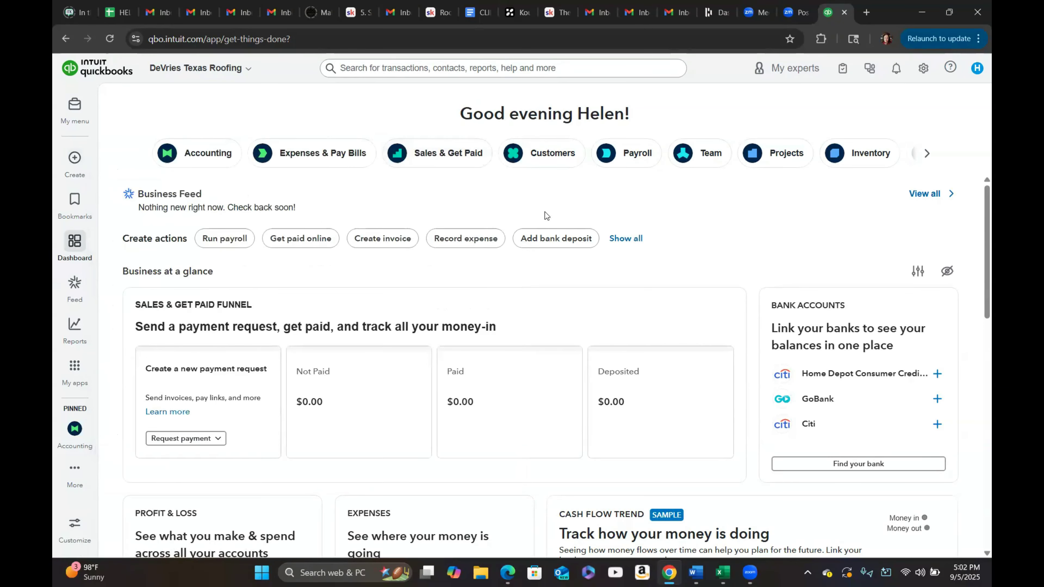
Step: Open the chart of accounts, collapse the app navigation and look through the whole account list
click(73, 431)
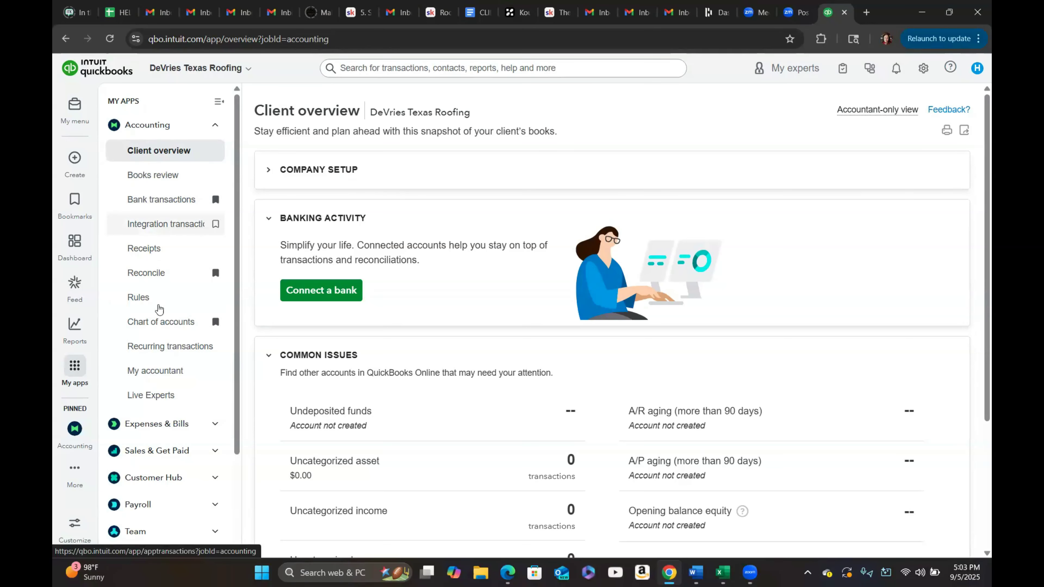
click(159, 323)
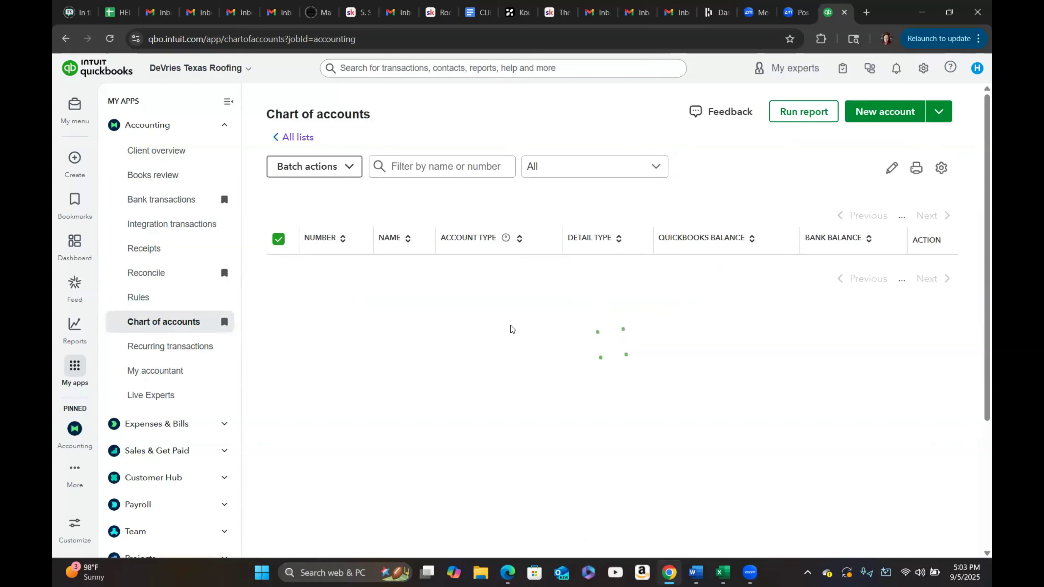
scroll(512, 330, down, 3)
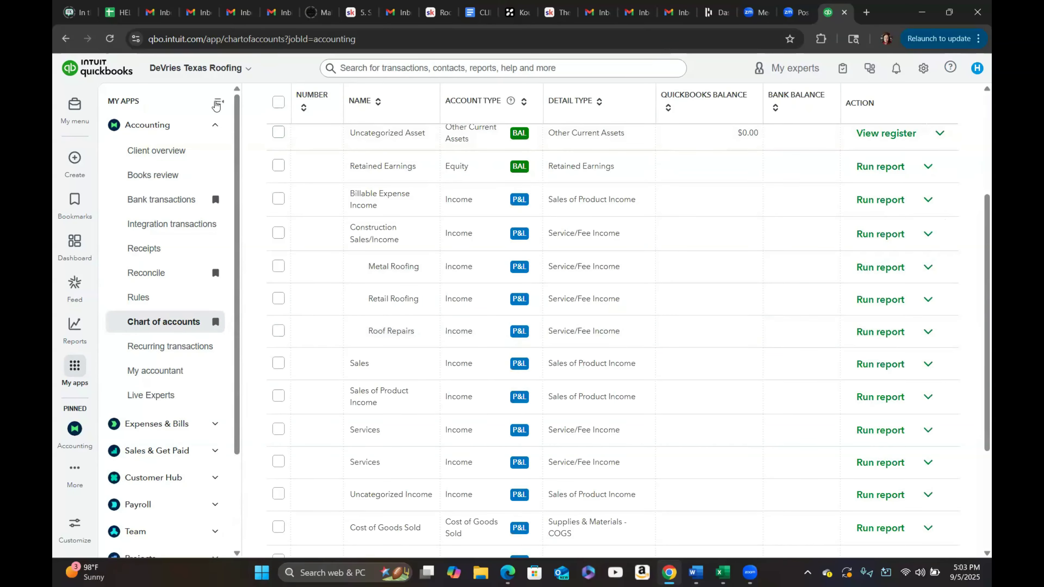
click(218, 105)
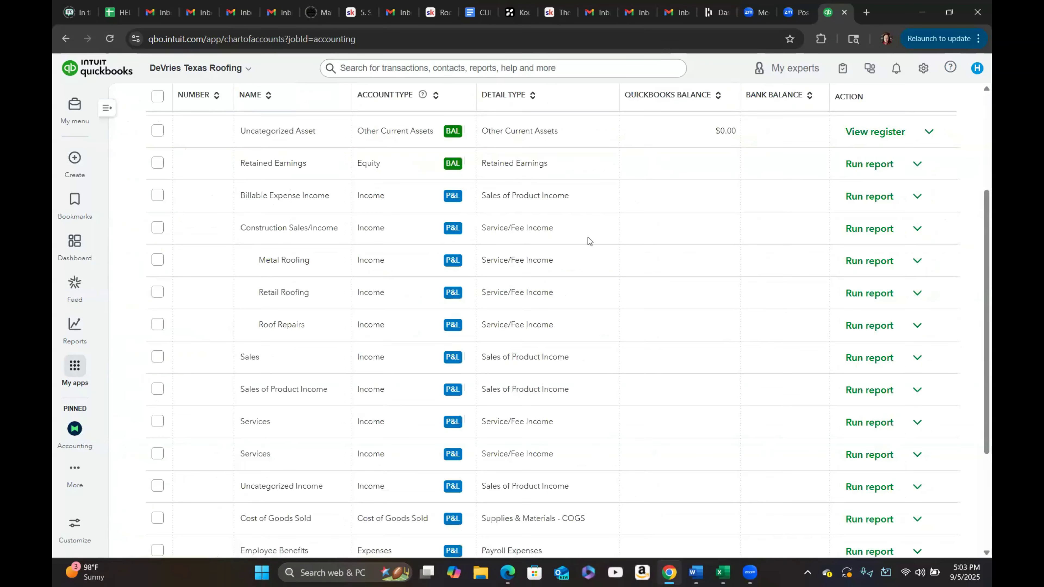
scroll(655, 277, up, 5)
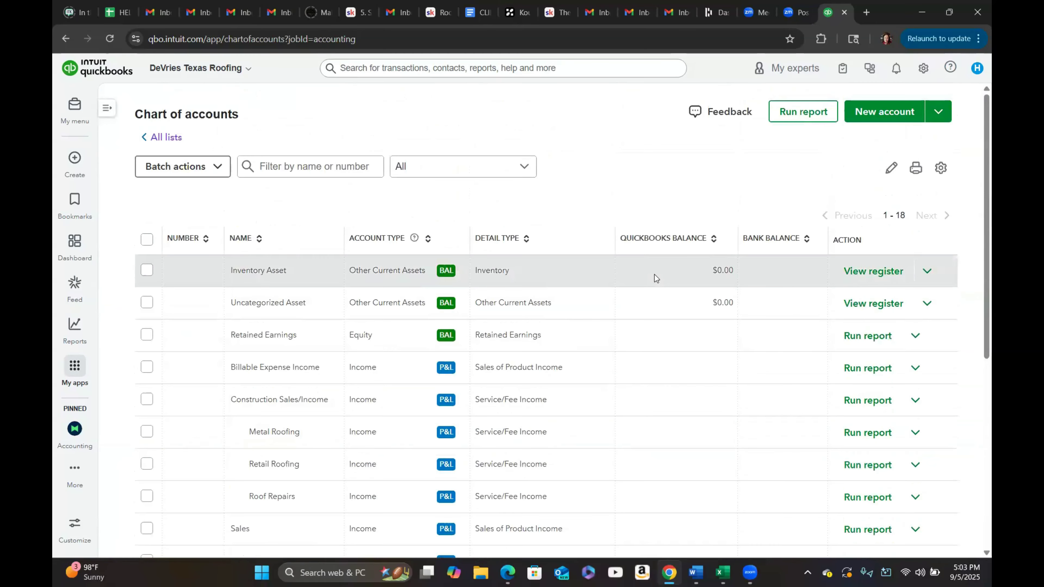
scroll(643, 349, down, 8)
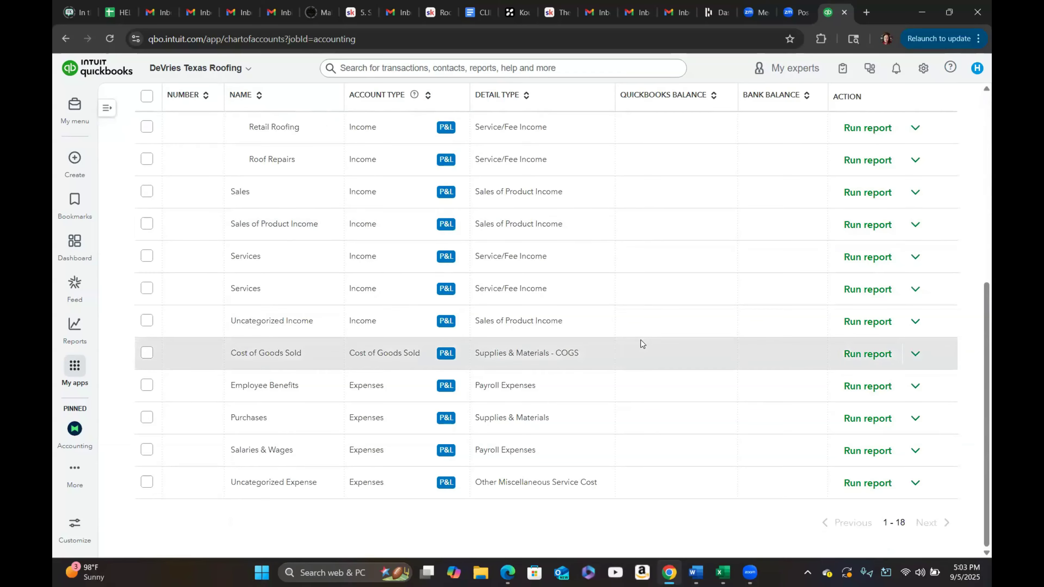
Step: Download the sample file from the account import page and return to the chart of accounts with the app navigation collapsed
scroll(641, 342, up, 8)
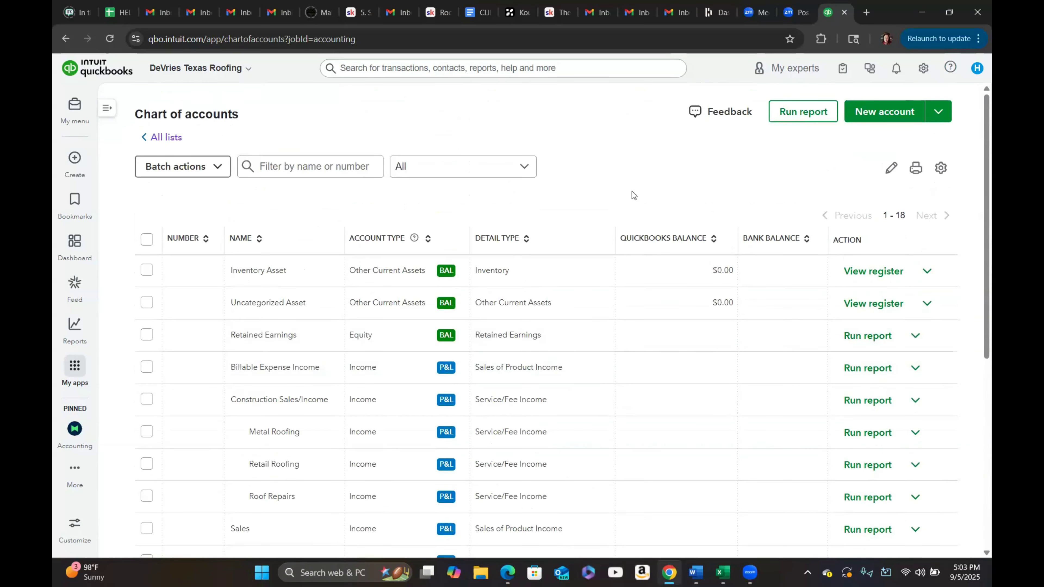
click(938, 115)
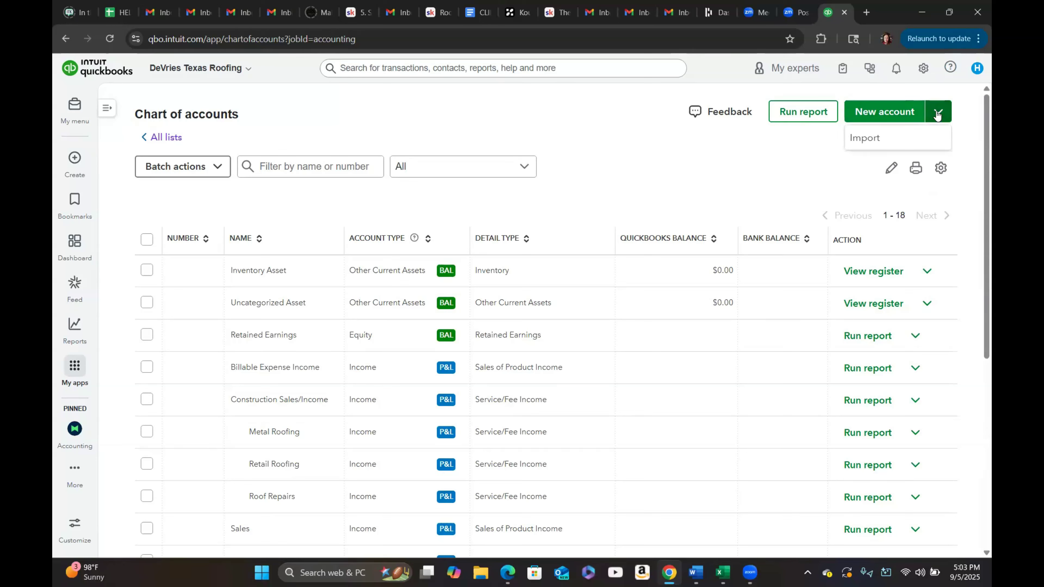
click(865, 140)
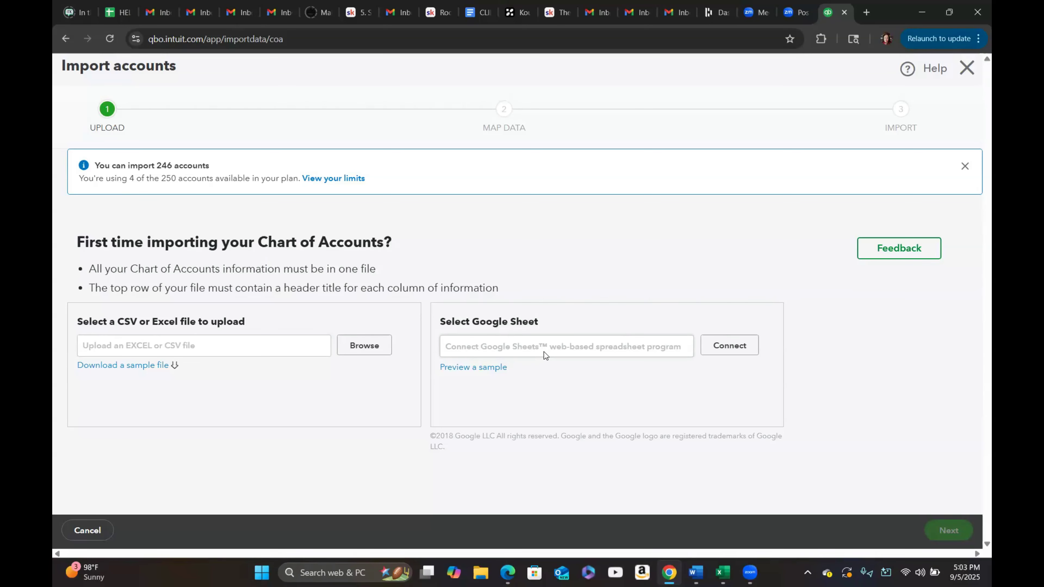
click(118, 367)
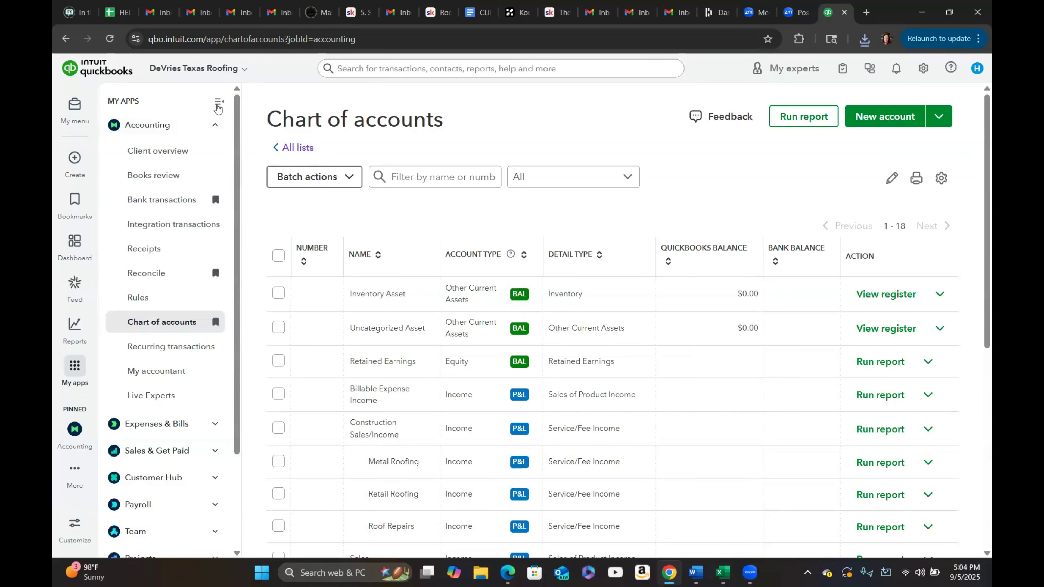
click(219, 104)
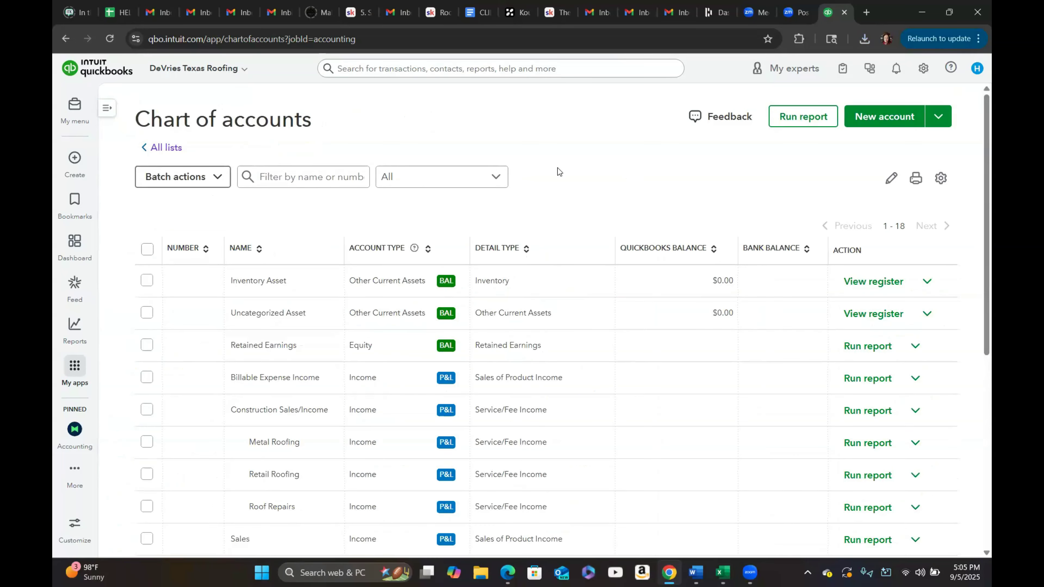
Step: Make the Inventory Asset account inactive in the chart of accounts and confirm the deactivation
scroll(561, 185, down, 1)
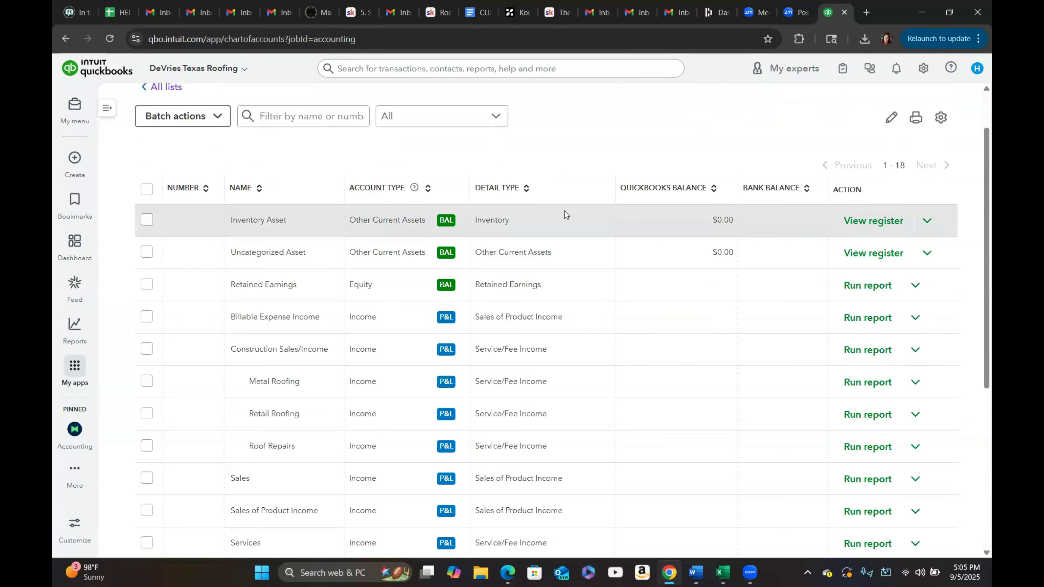
click(924, 223)
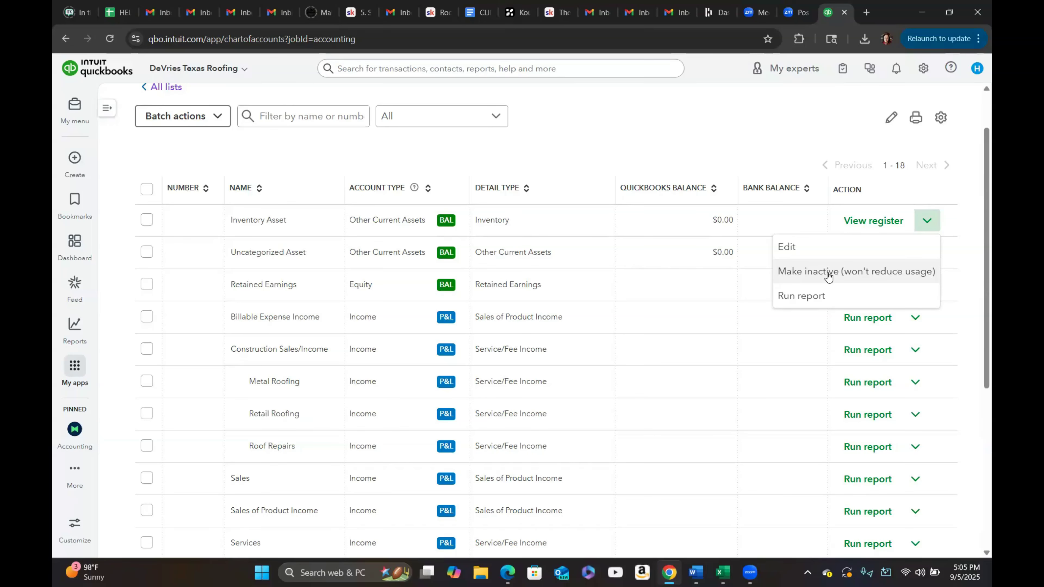
click(828, 274)
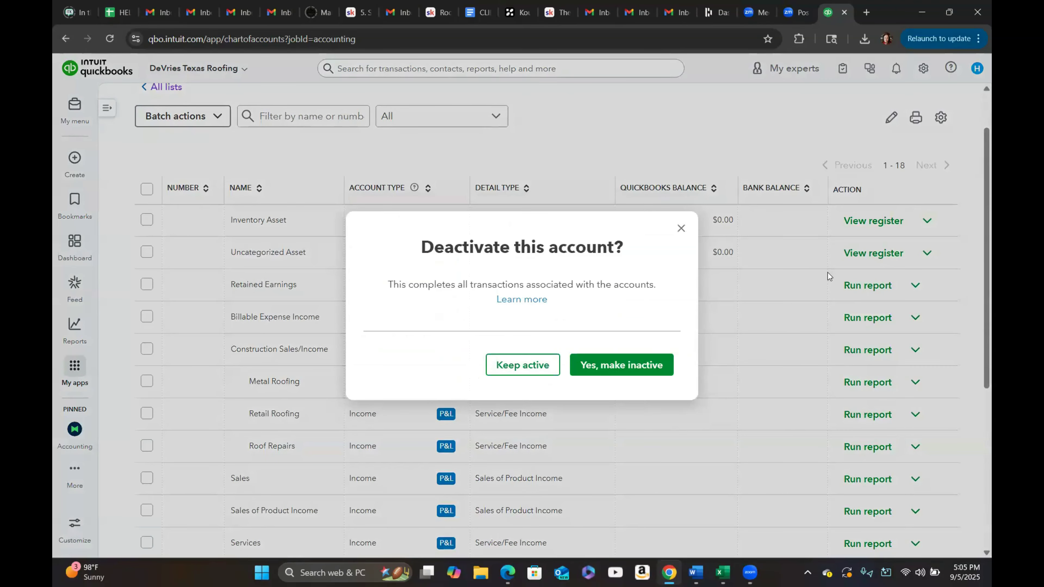
click(610, 371)
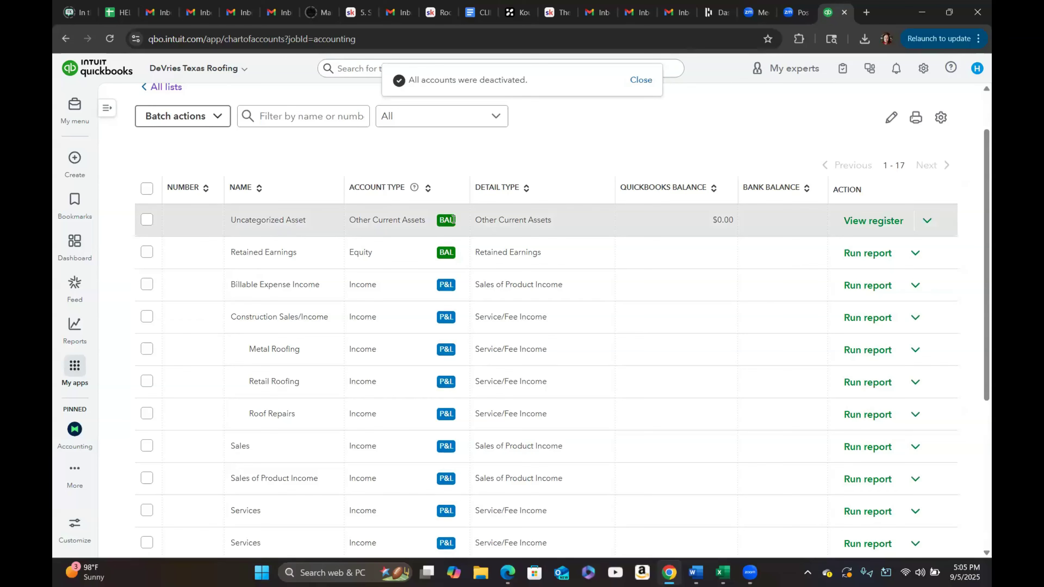
Step: Try to make the Uncategorized Asset account inactive and dismiss the resulting messages
click(928, 224)
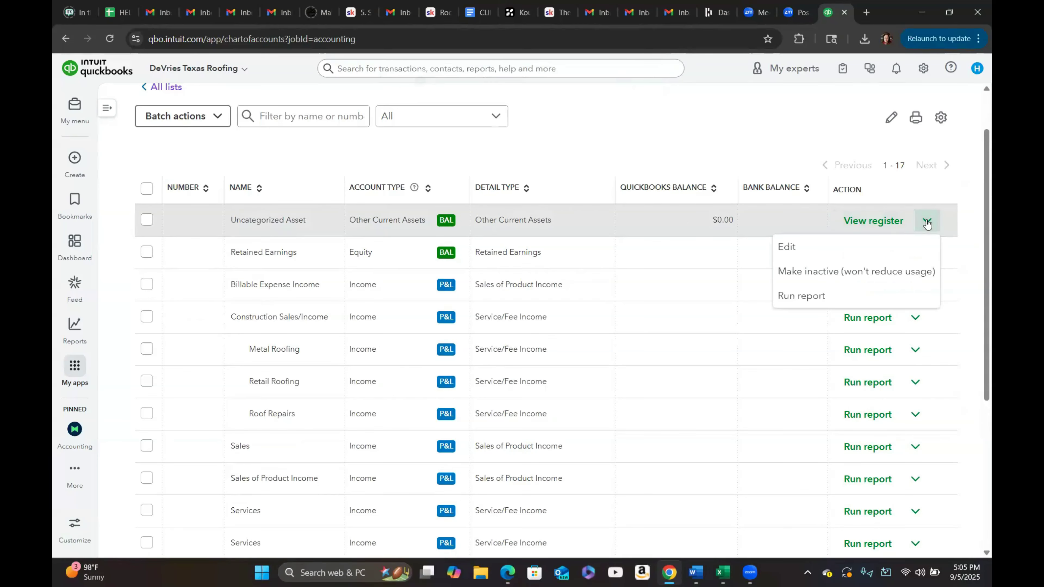
click(835, 274)
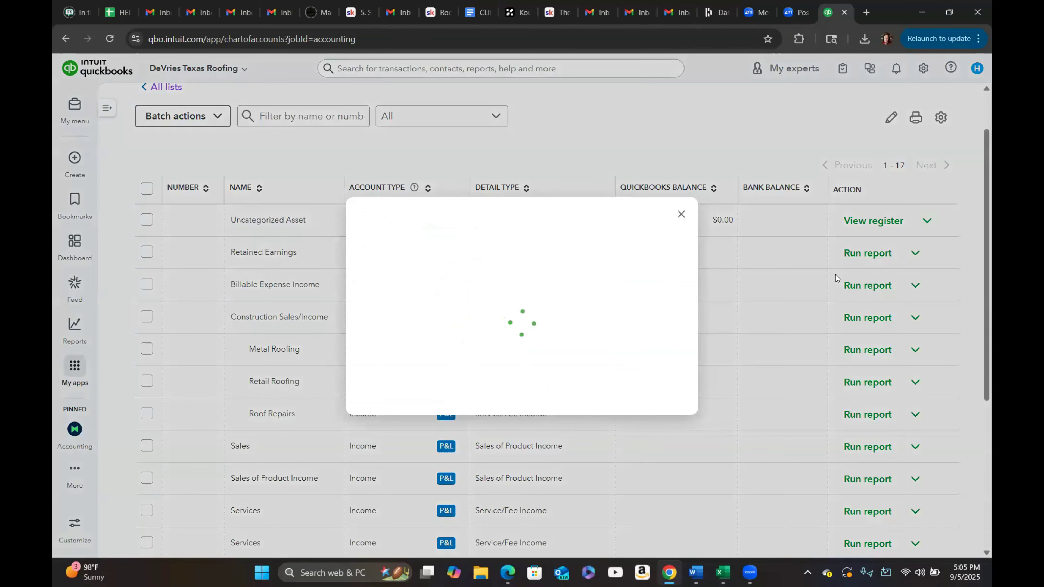
click(614, 366)
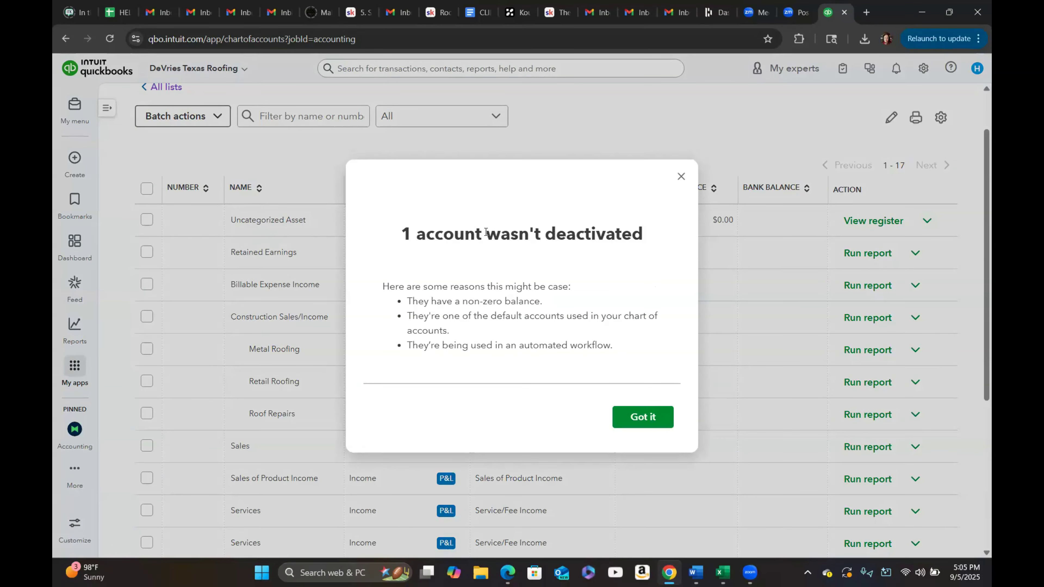
click(681, 177)
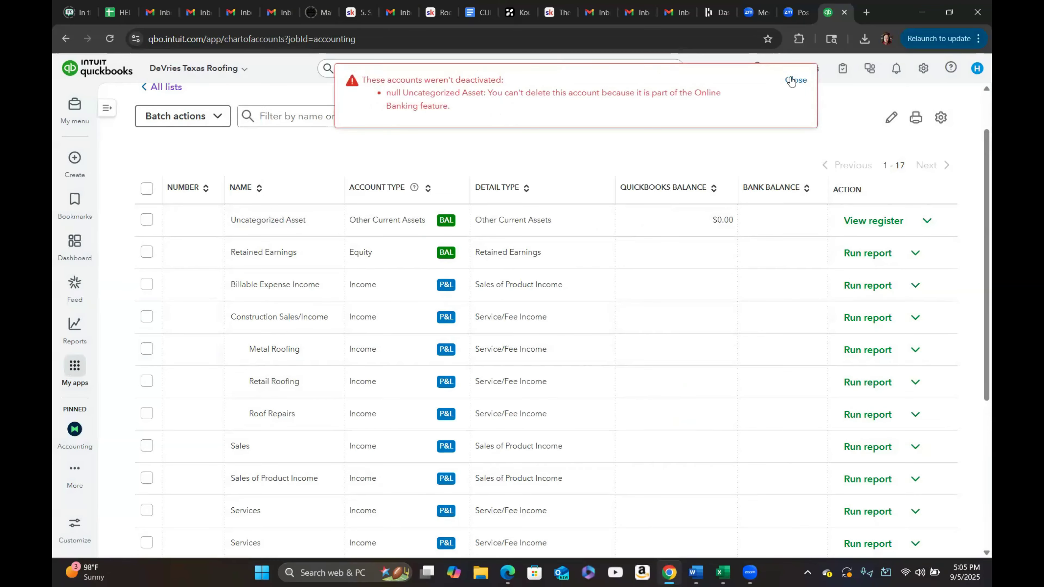
click(792, 81)
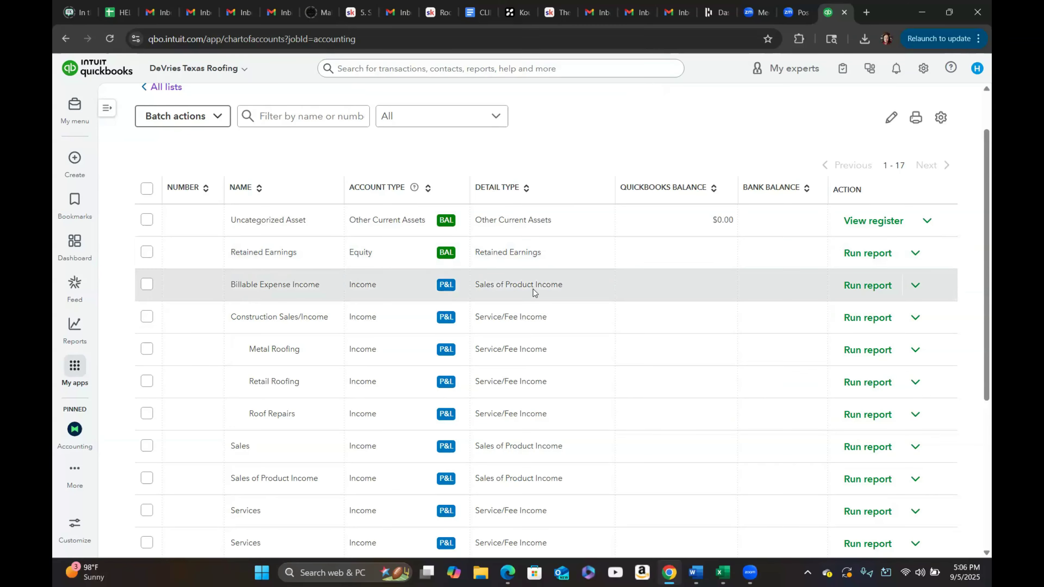
Step: Make the Billable Expense Income account inactive and confirm the deactivation
click(914, 285)
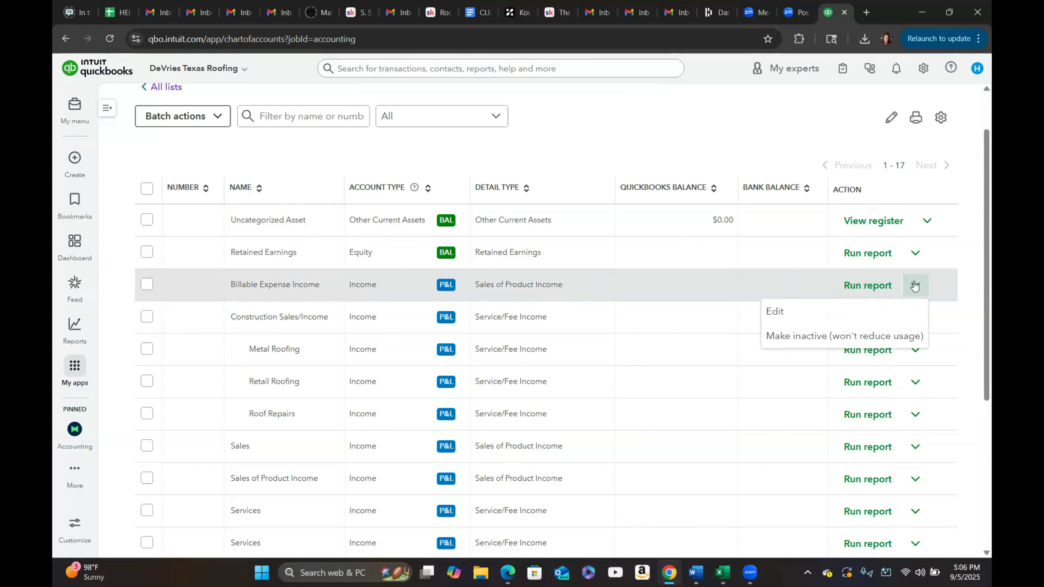
click(792, 337)
click(632, 365)
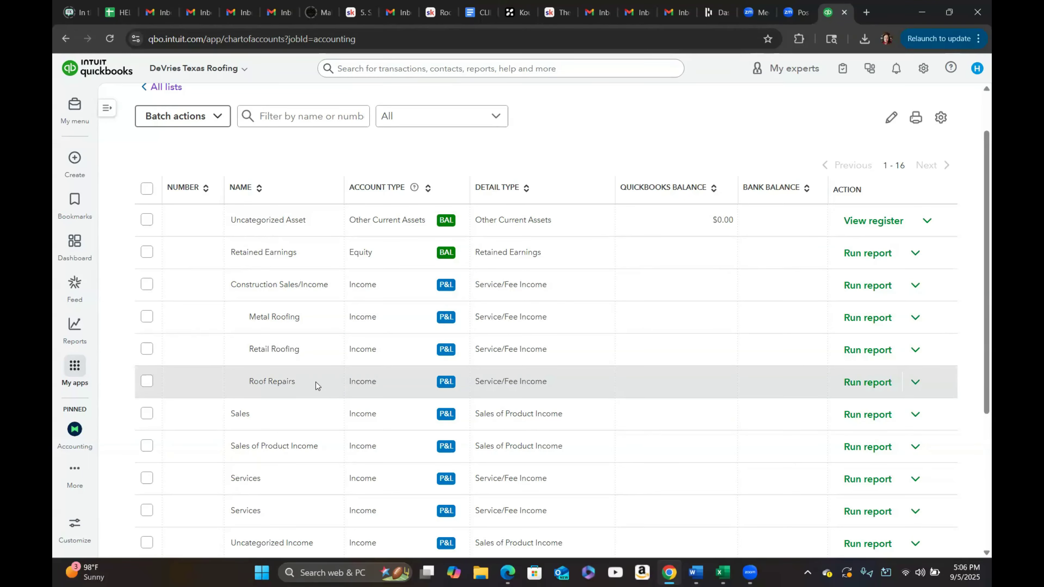
Step: Try to make the Sales income account inactive and dismiss the resulting notice
scroll(542, 373, down, 3)
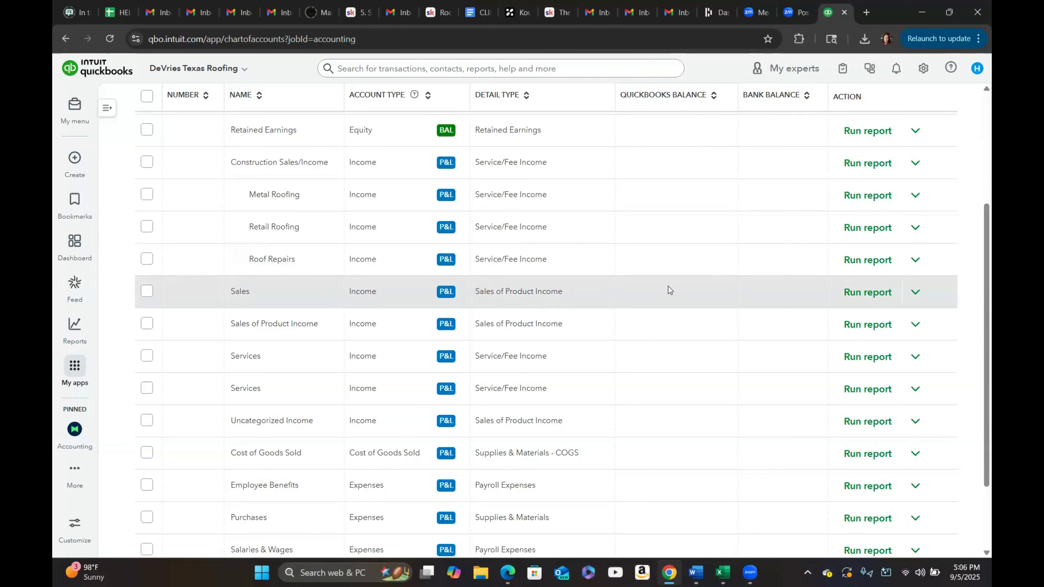
click(916, 293)
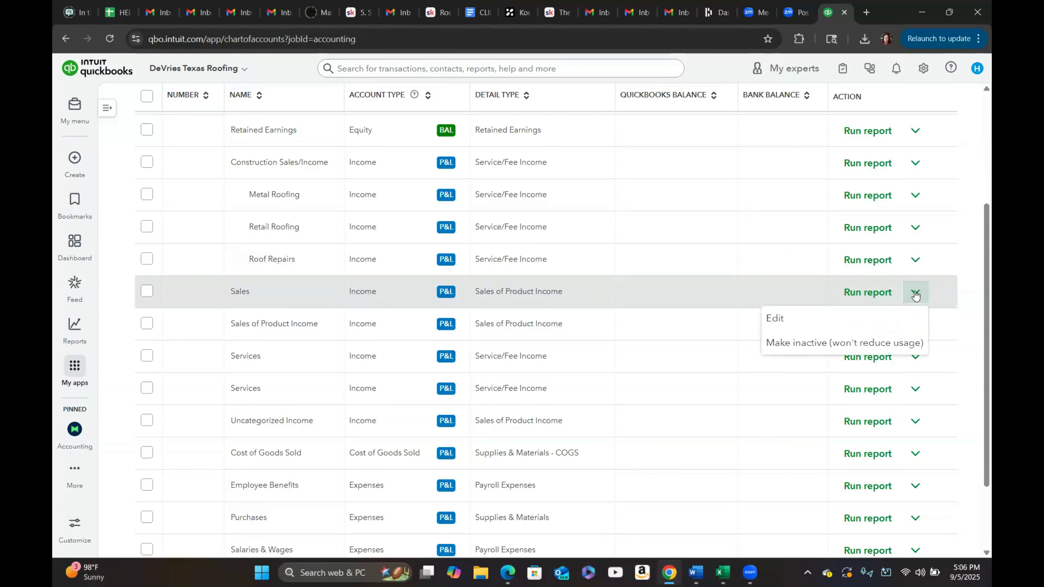
click(807, 343)
click(612, 367)
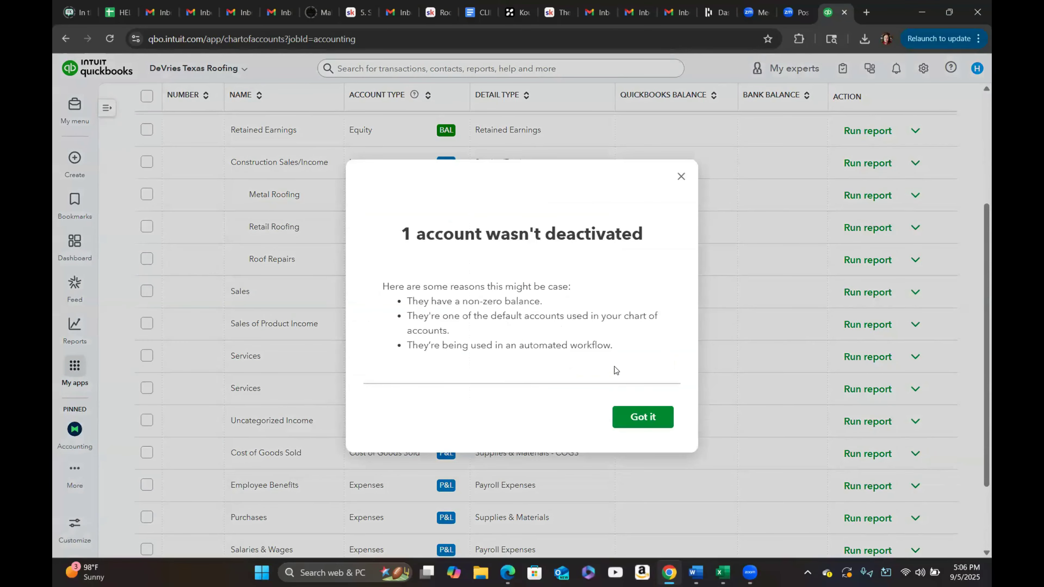
click(645, 418)
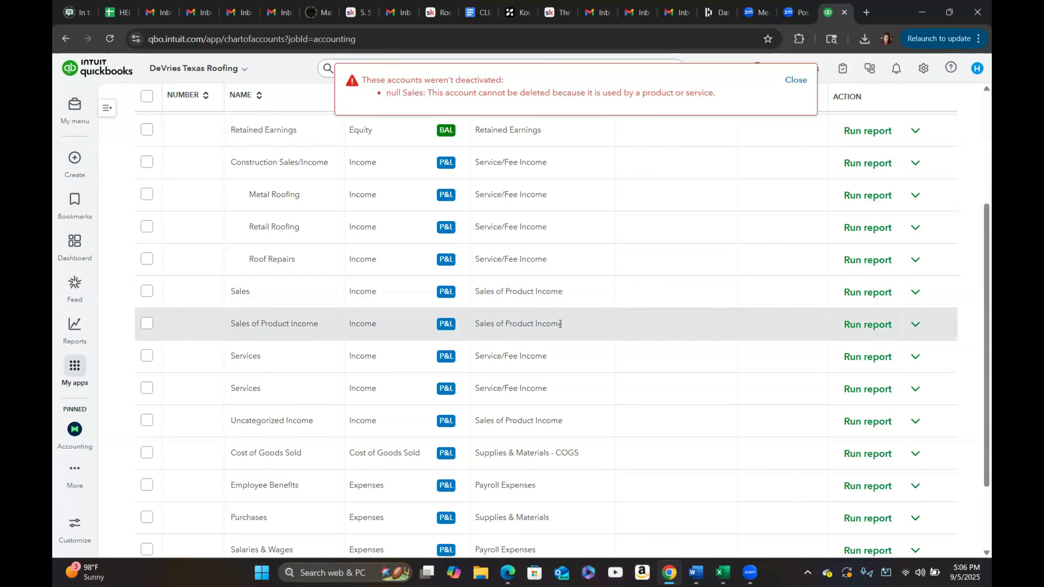
Step: Make the Sales of Product Income account inactive and confirm the deactivation
click(915, 324)
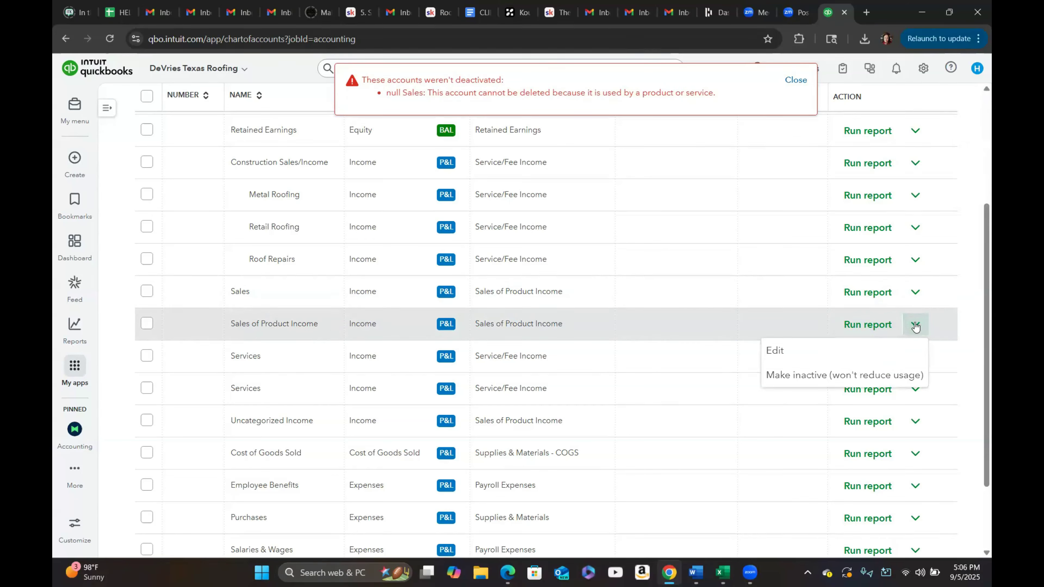
click(813, 377)
click(632, 372)
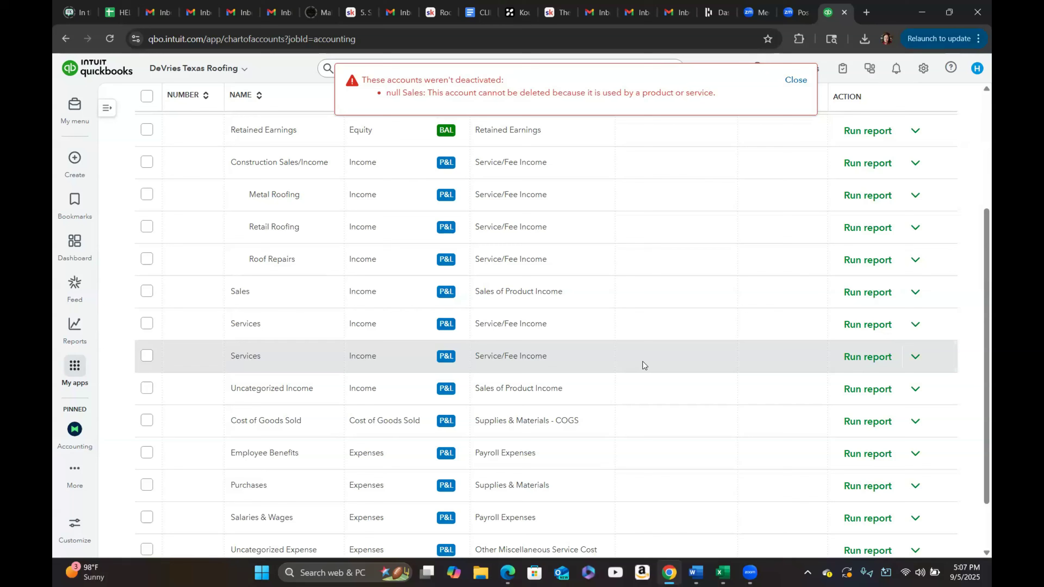
Step: Make both Services income accounts inactive, confirming each deactivation
click(915, 325)
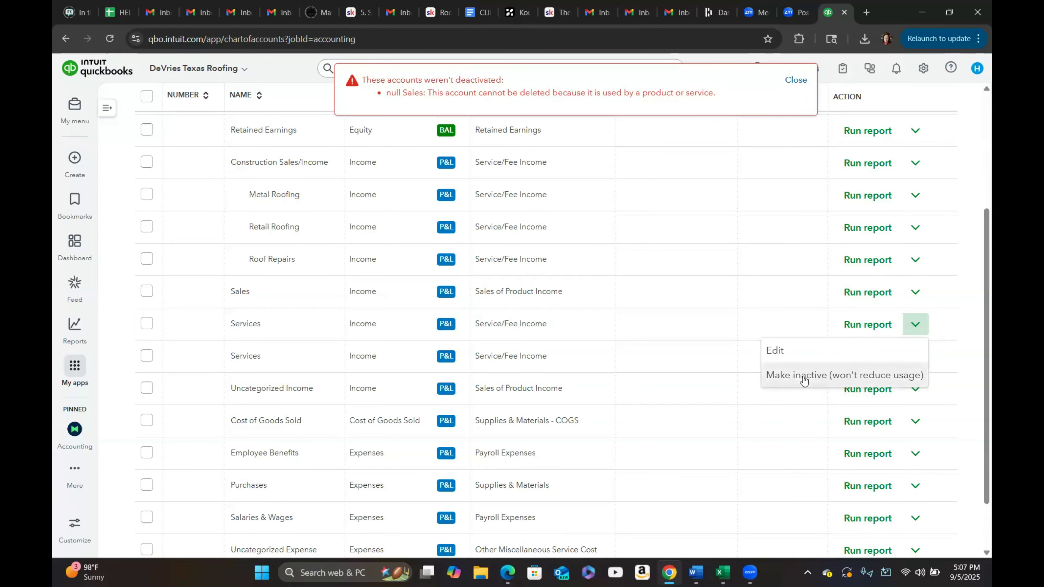
click(804, 375)
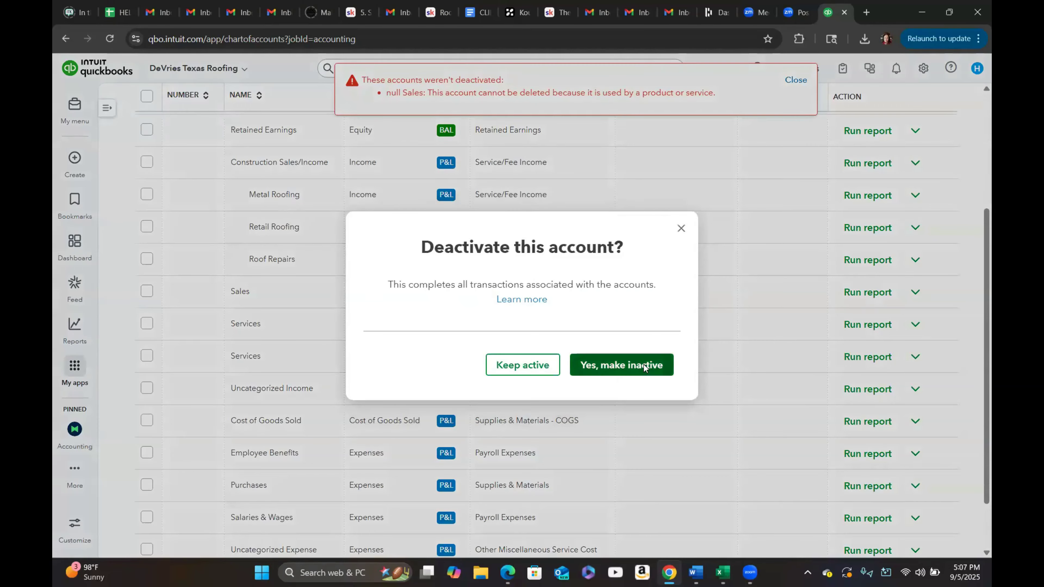
click(643, 365)
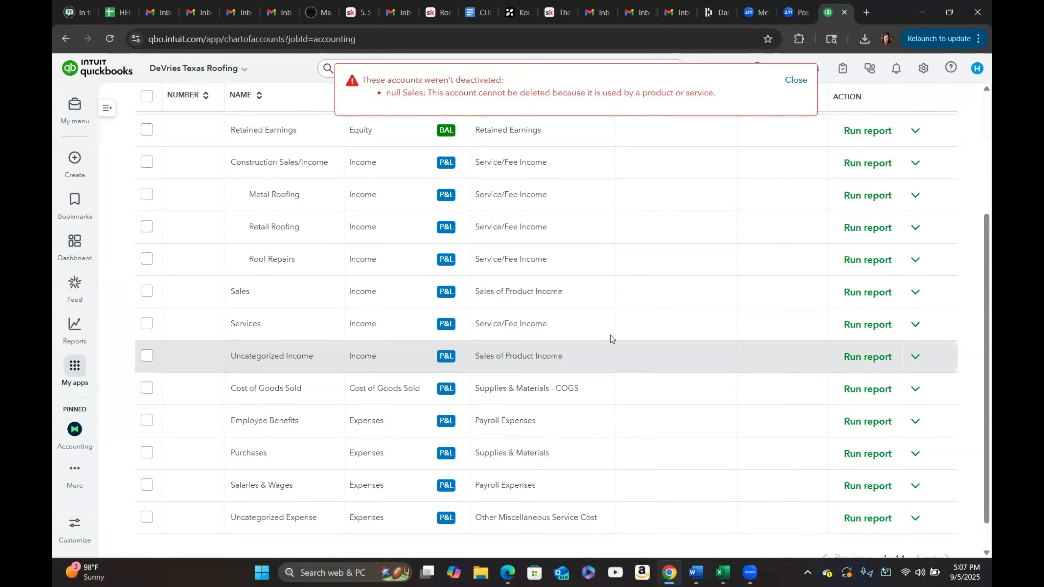
click(913, 331)
click(809, 373)
click(624, 361)
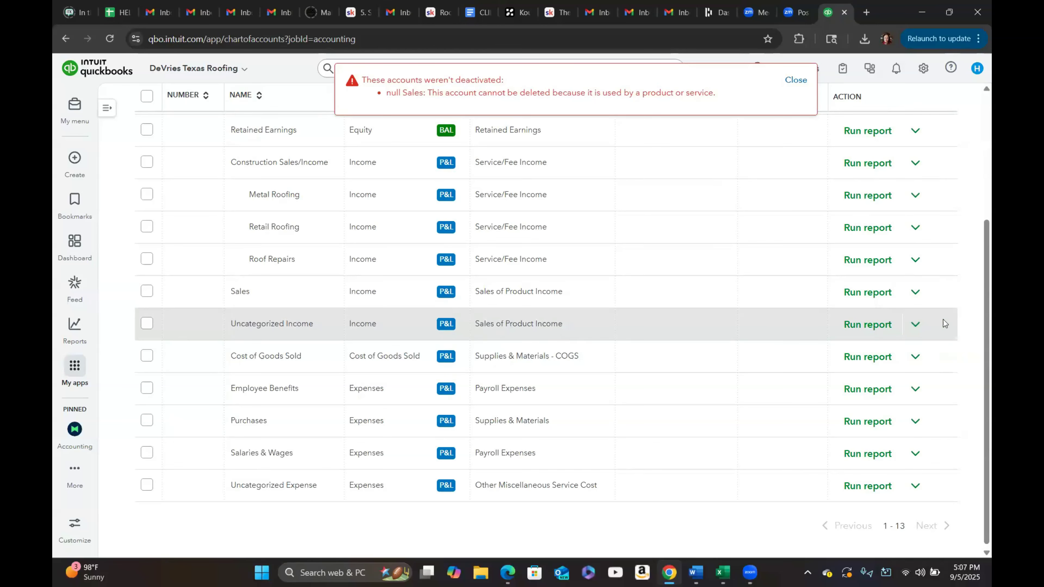
Step: Try to make the Uncategorized Income account inactive and dismiss the resulting notice
click(914, 327)
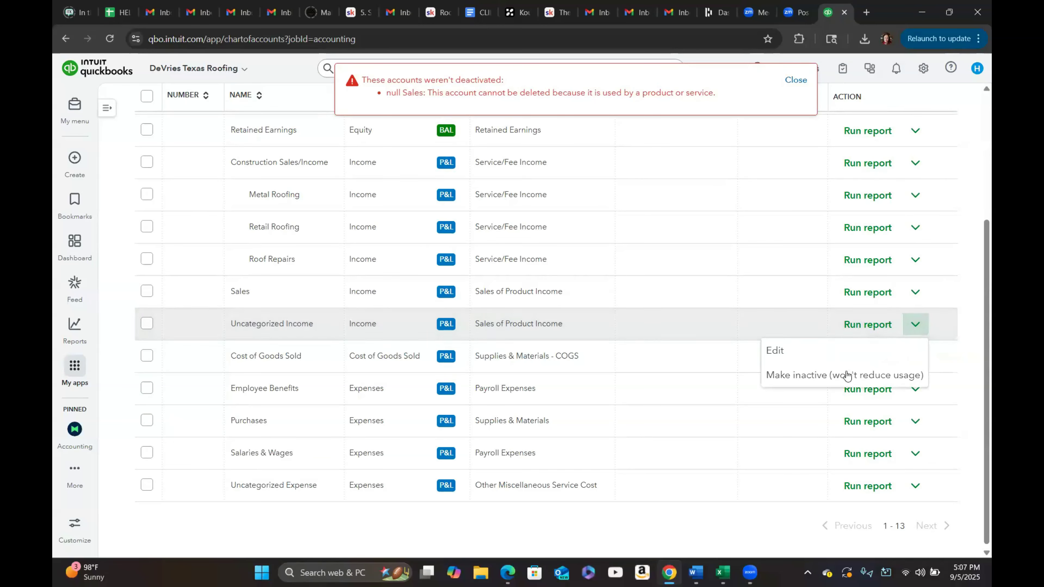
click(835, 376)
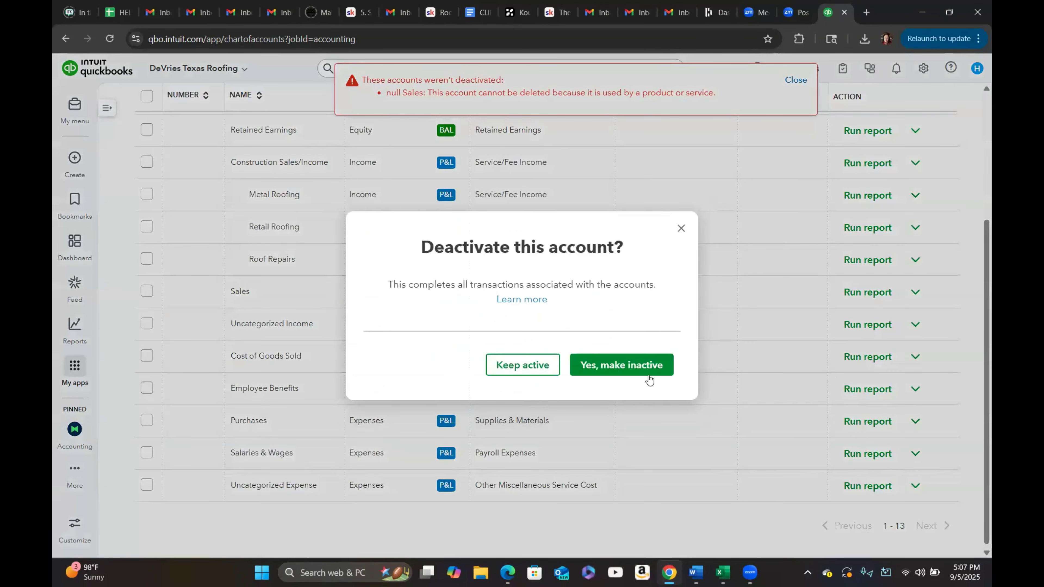
click(621, 366)
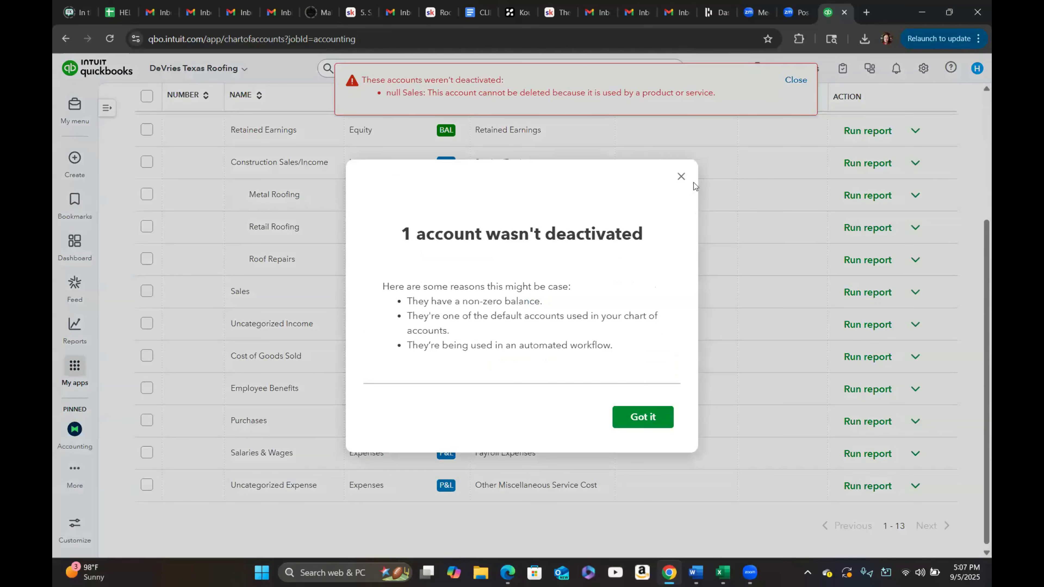
click(681, 176)
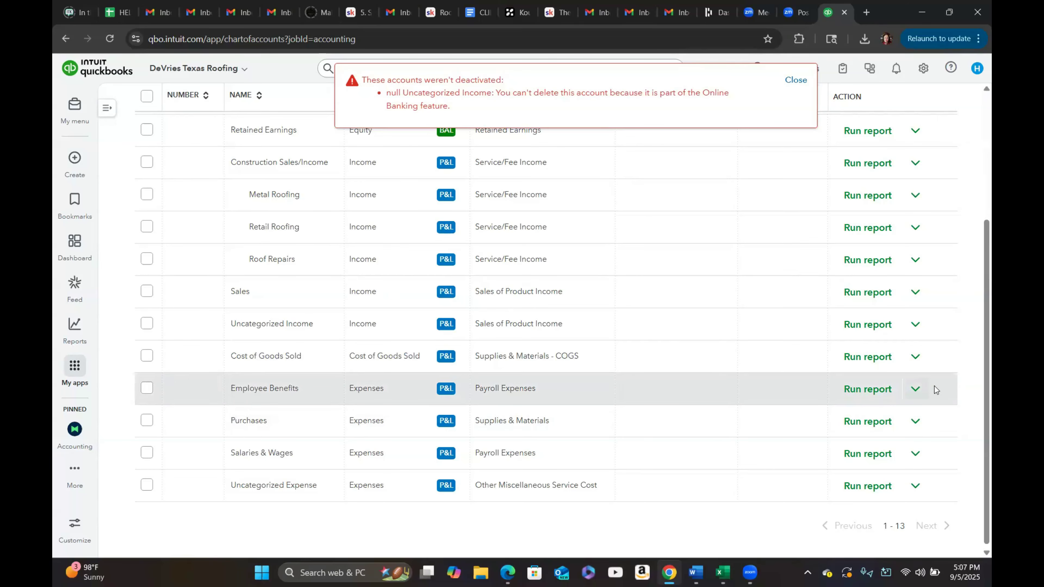
Step: Make the Employee Benefits expense account inactive and confirm the deactivation
click(917, 393)
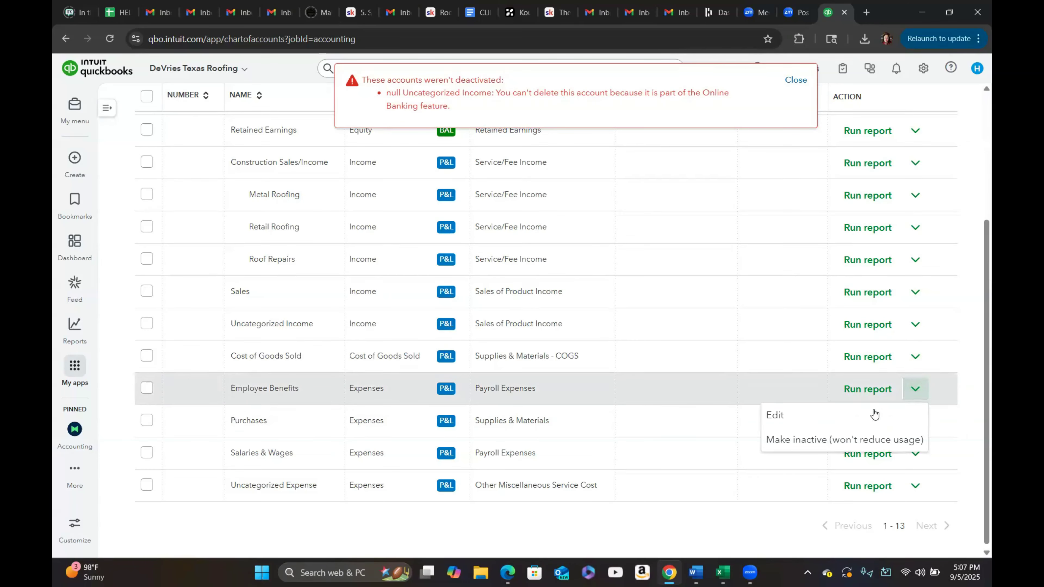
click(813, 442)
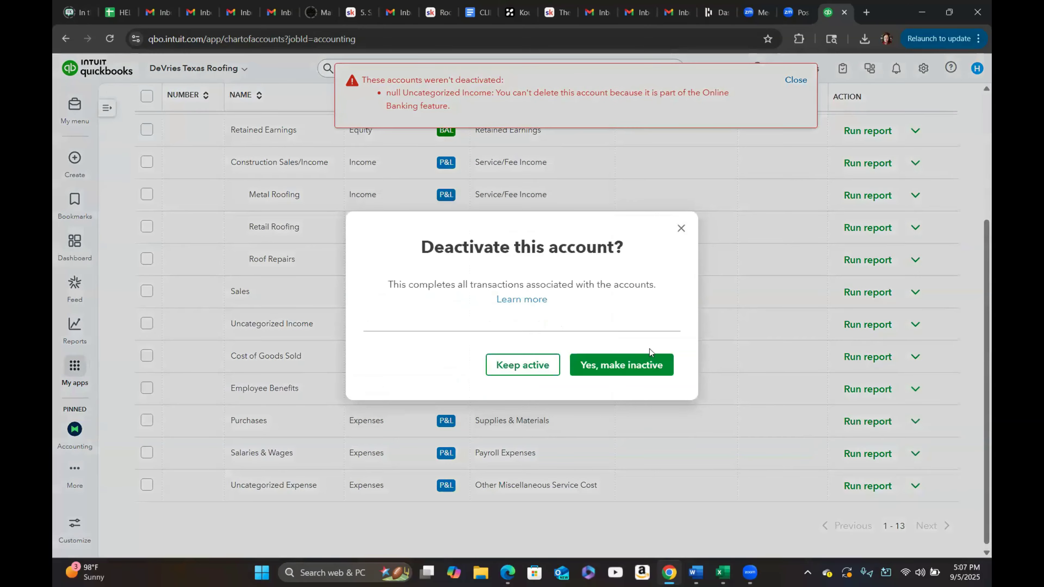
click(631, 365)
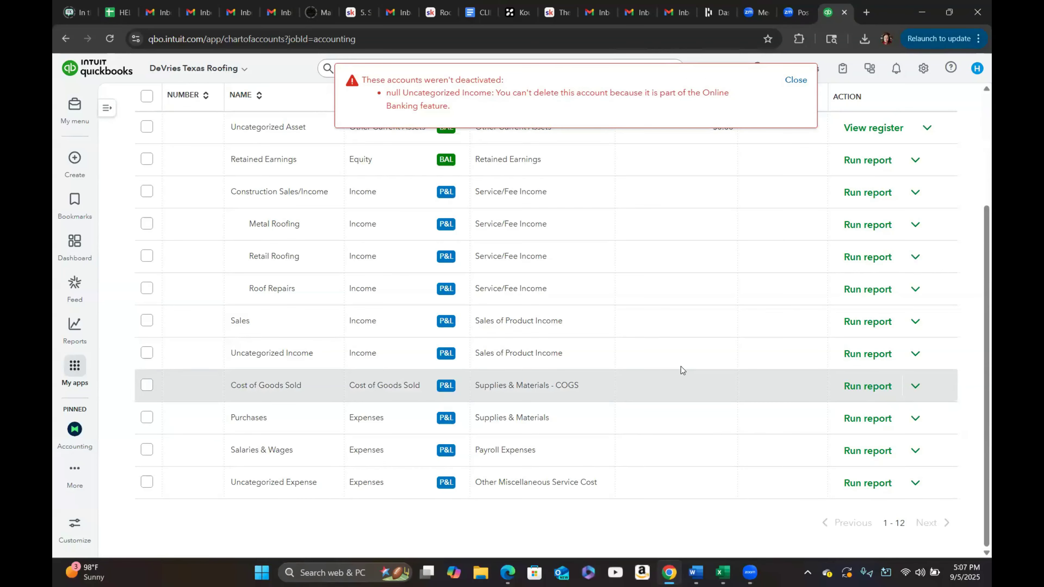
Step: Make the Purchases and Salaries & Wages expense accounts inactive, confirming each deactivation
click(916, 419)
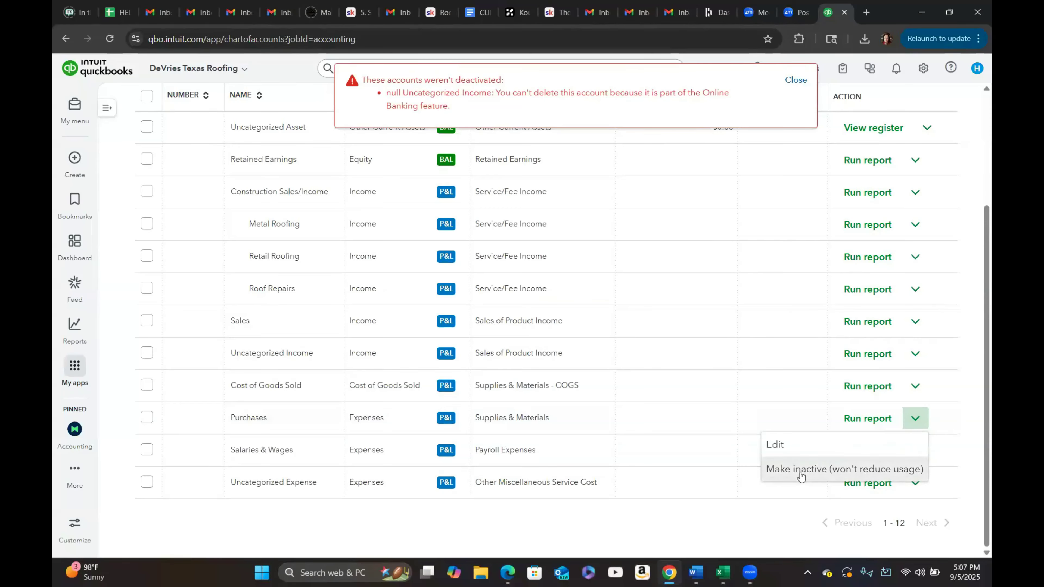
click(800, 474)
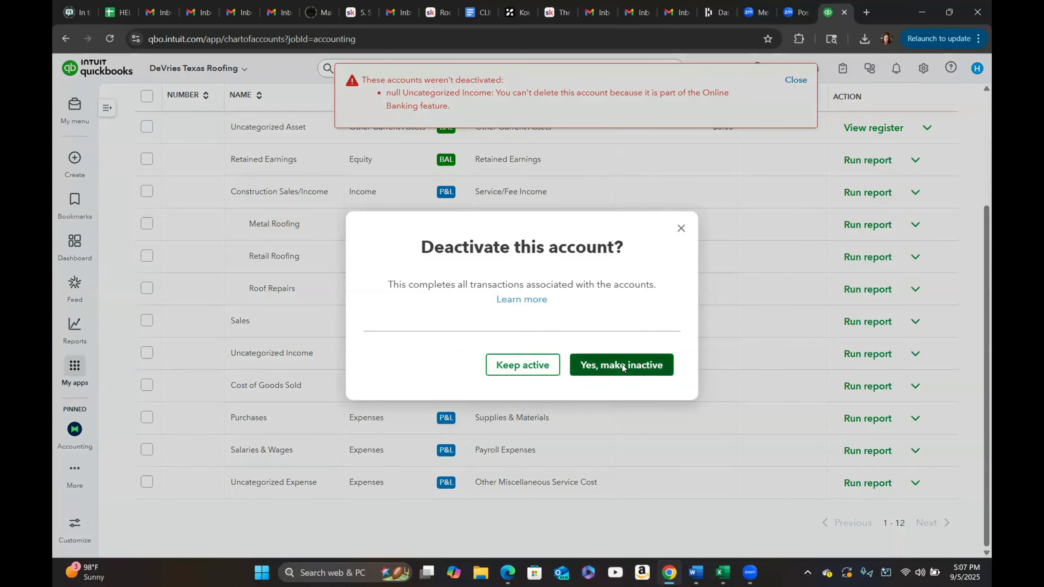
click(621, 365)
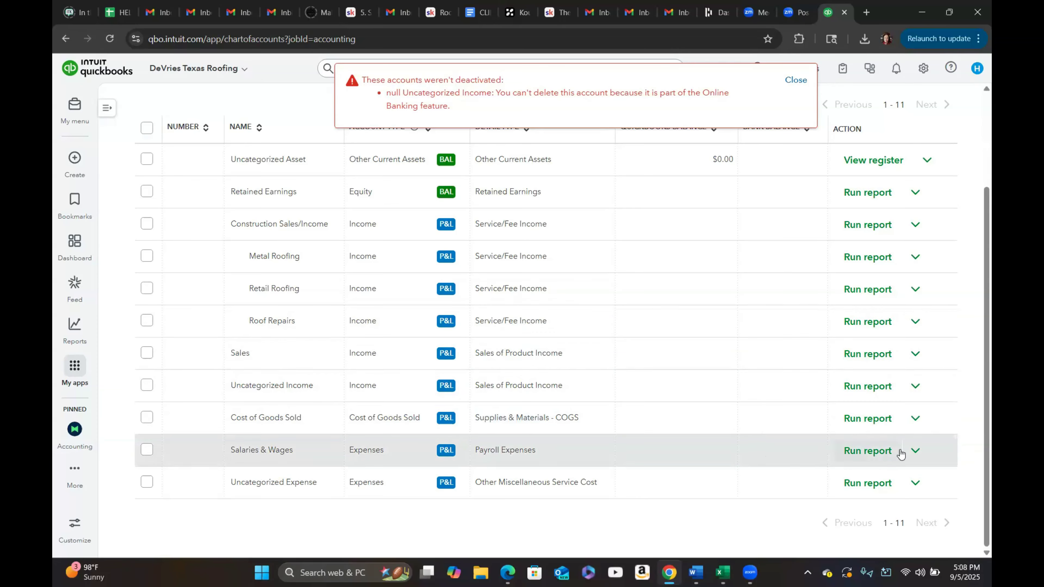
click(917, 451)
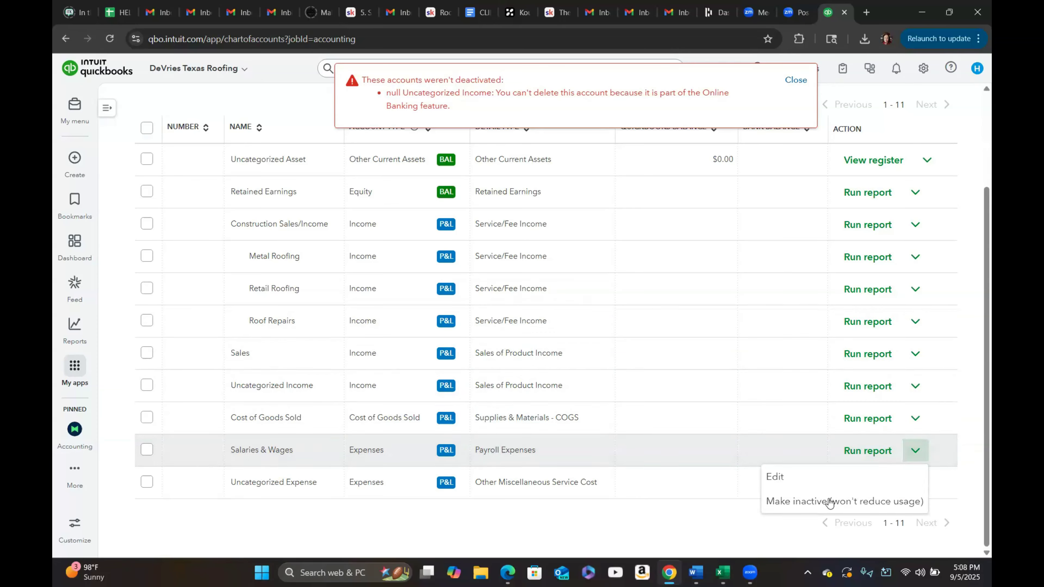
click(812, 503)
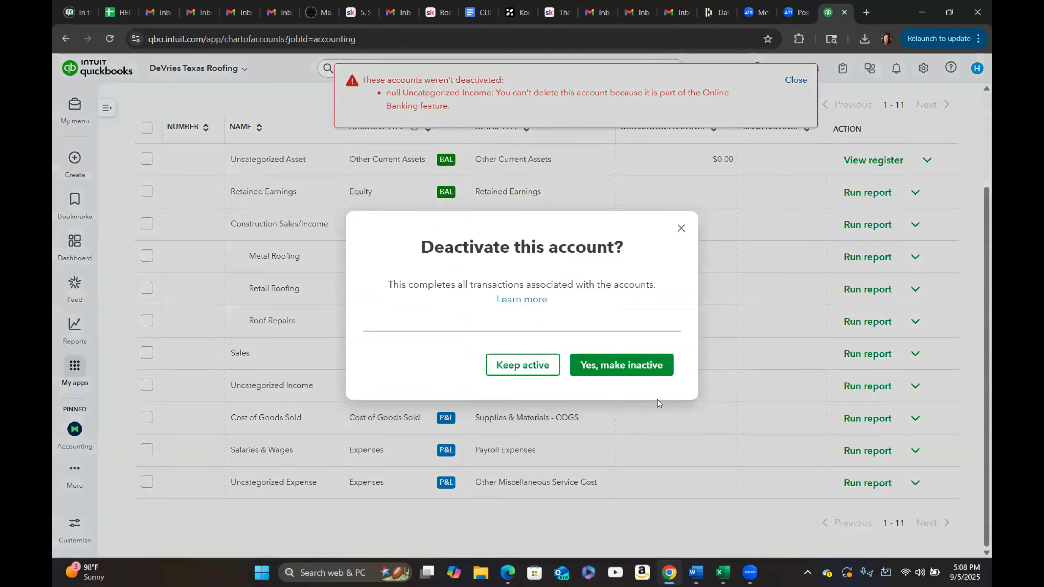
click(611, 365)
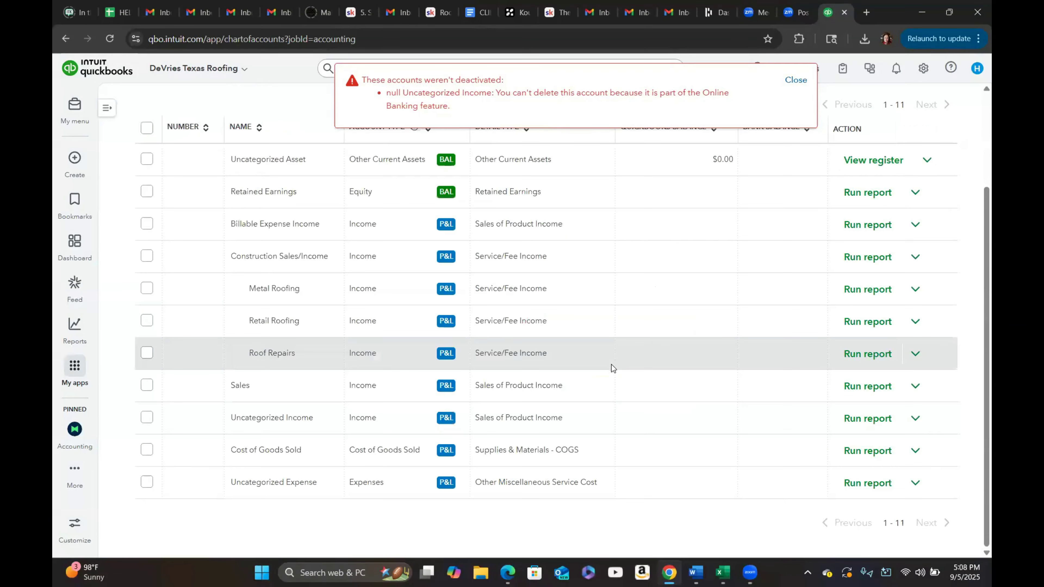
Step: Try to make the Uncategorized Expense account inactive and dismiss the resulting notice
click(912, 483)
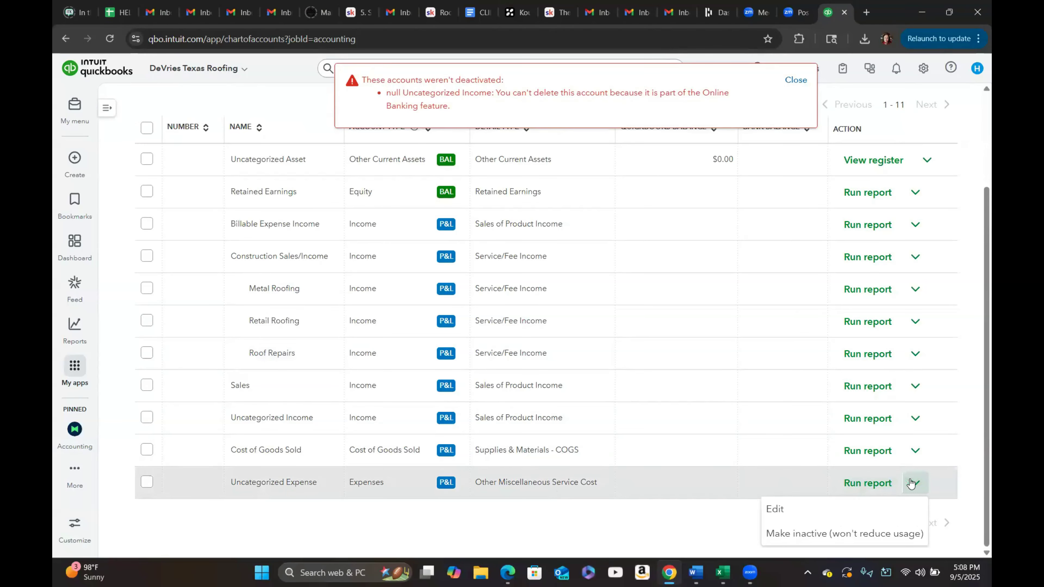
click(799, 536)
click(620, 370)
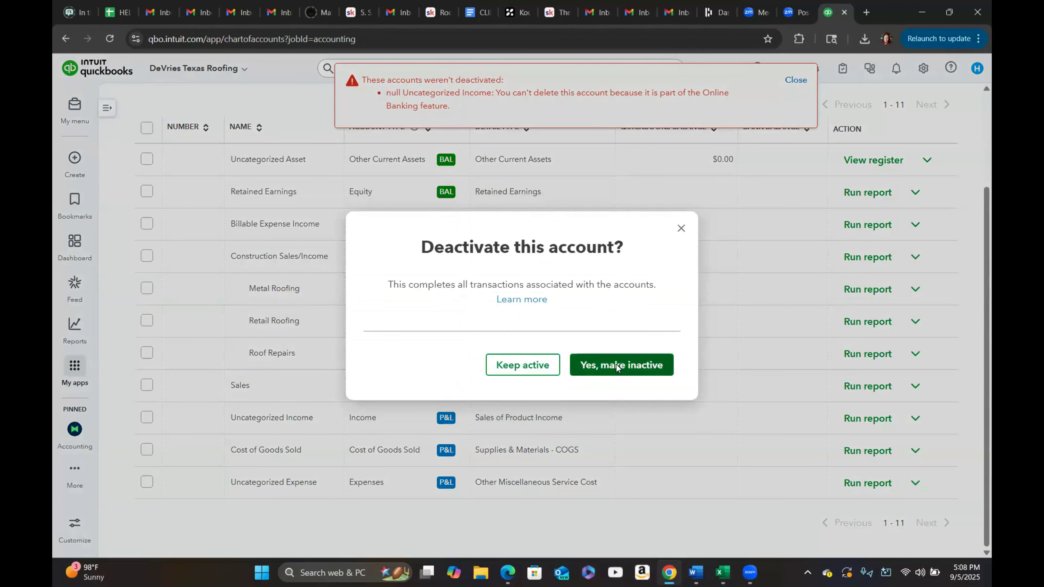
click(635, 418)
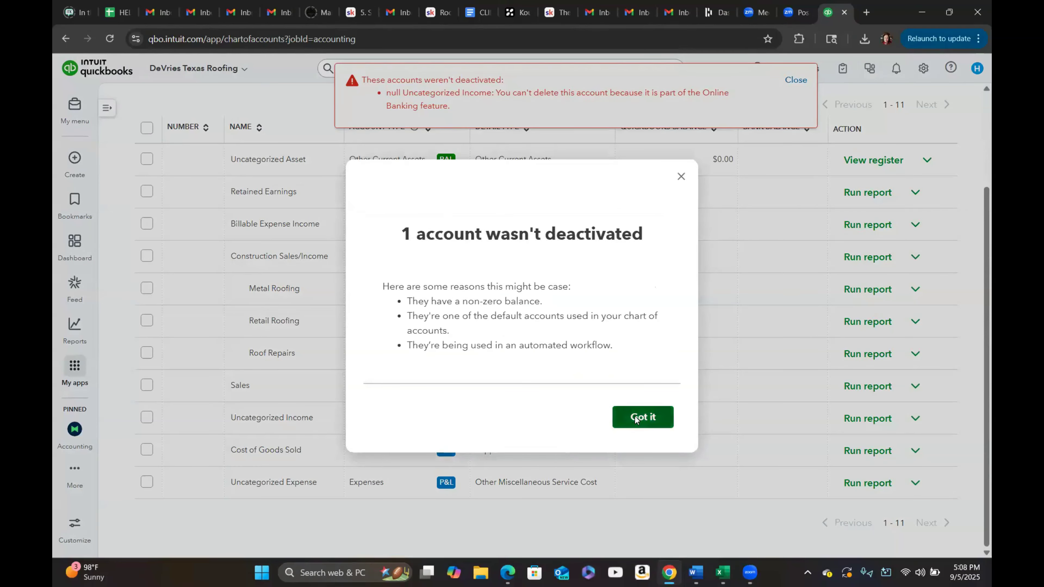
Step: View the register of the Uncategorized Asset account, dismiss the register tip, and return to the chart of accounts
scroll(713, 463, up, 3)
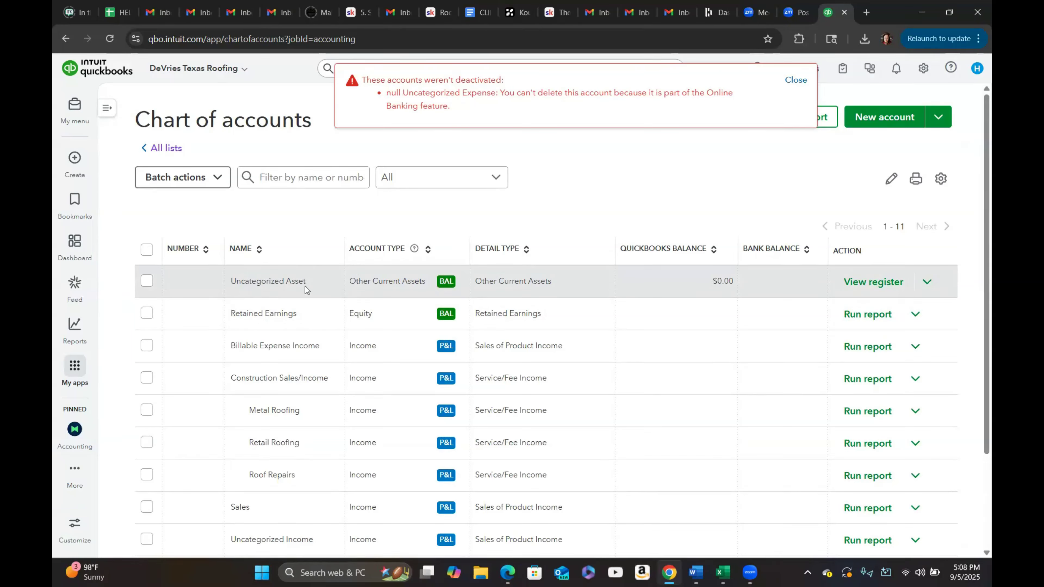
click(865, 284)
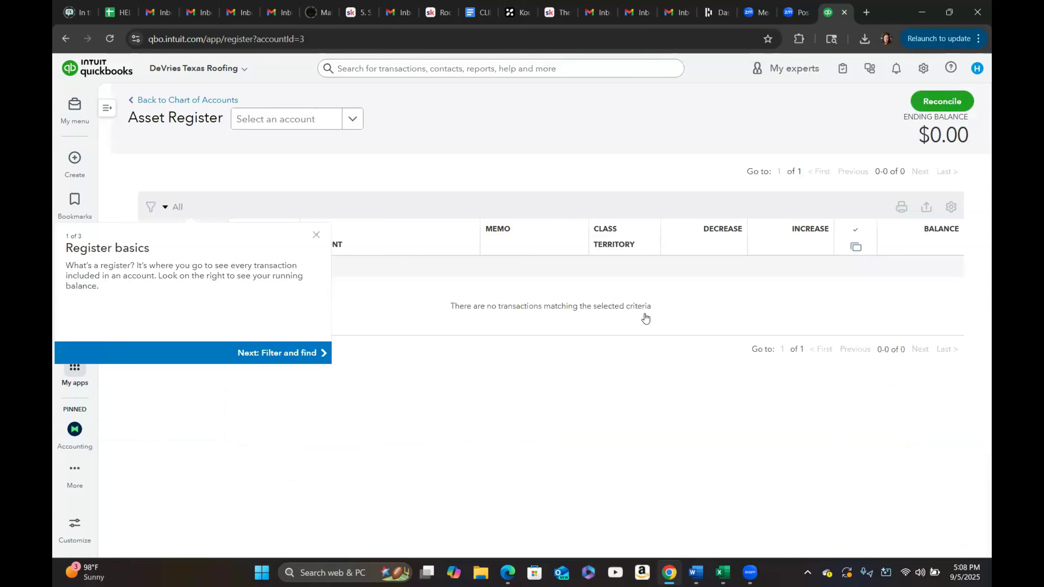
click(316, 235)
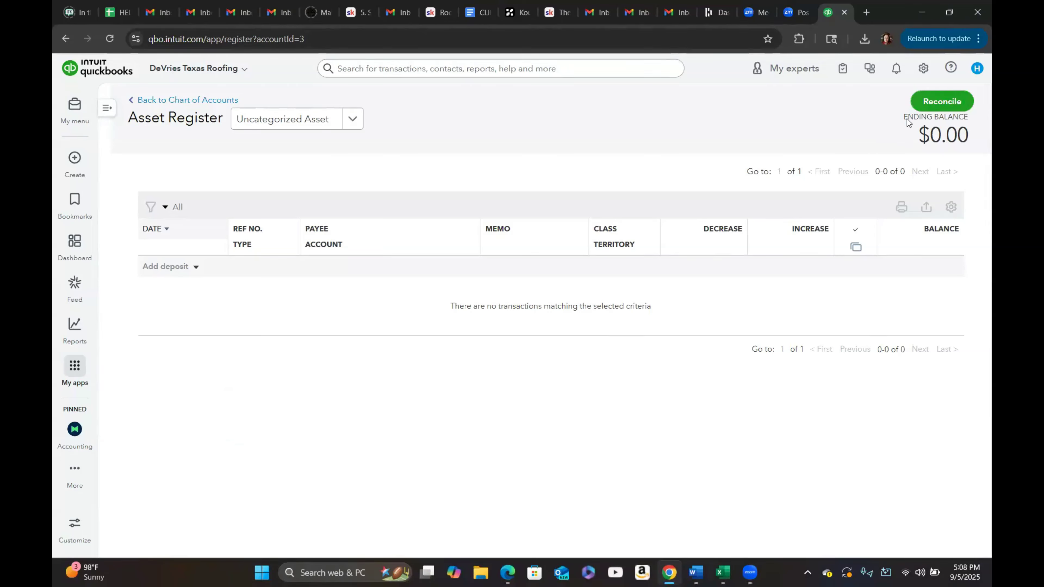
click(184, 101)
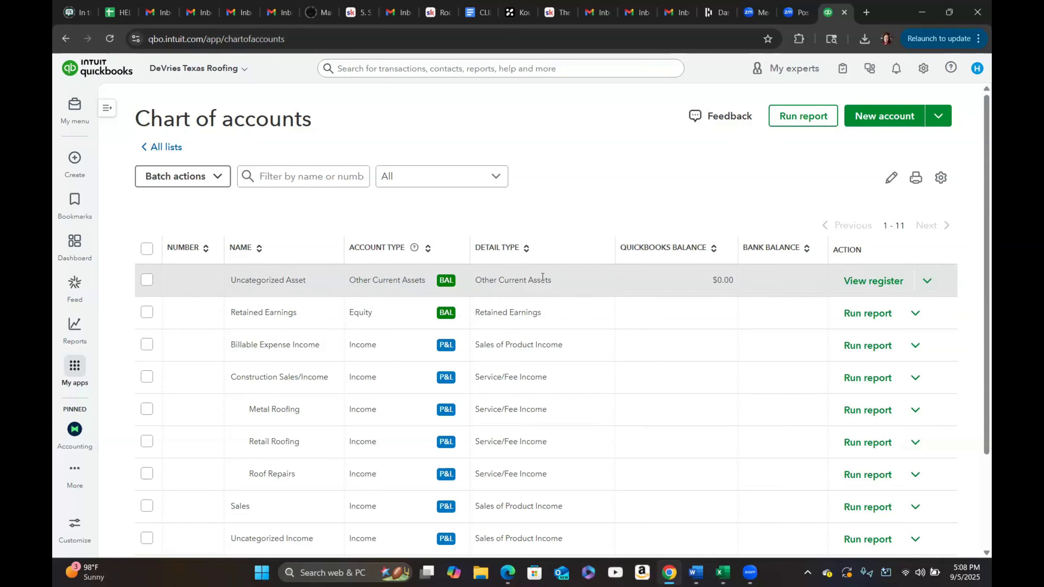
Step: Edit the Uncategorized Asset account, assigning account number 1400 and the description "QBO REQUIRED ACCOUNT - DON'T USE"
click(927, 281)
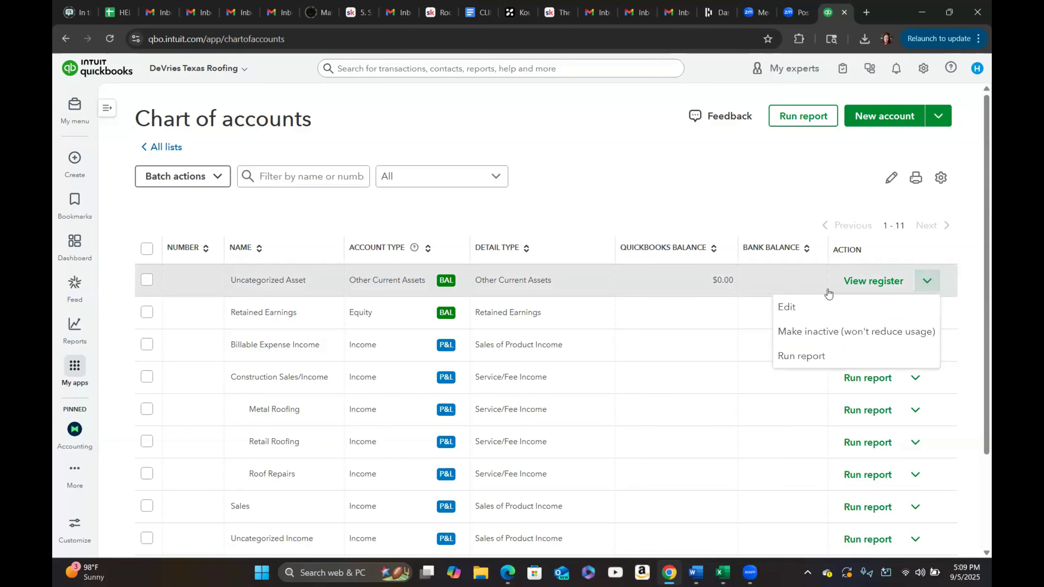
click(787, 309)
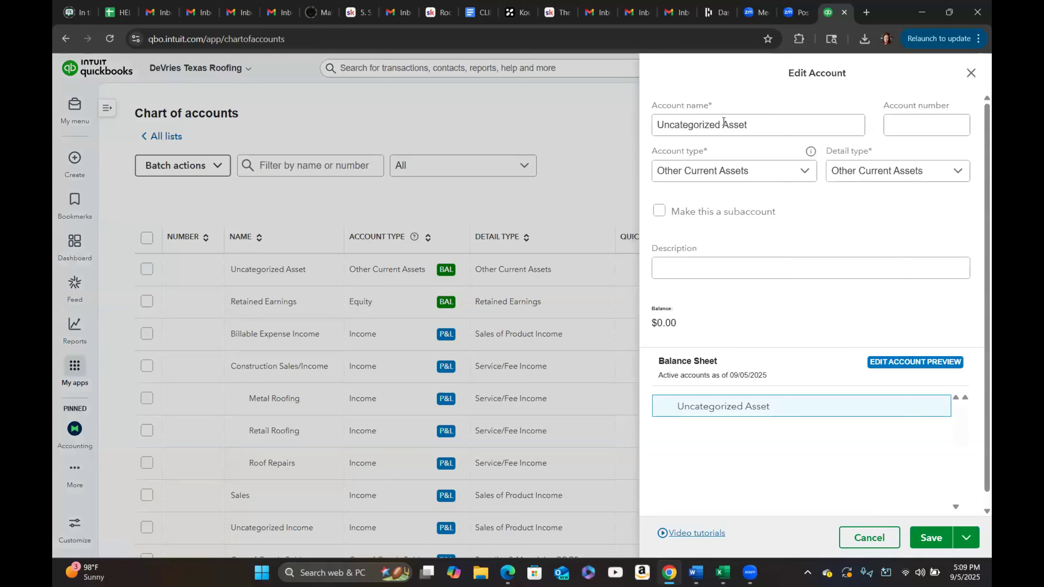
click(900, 122)
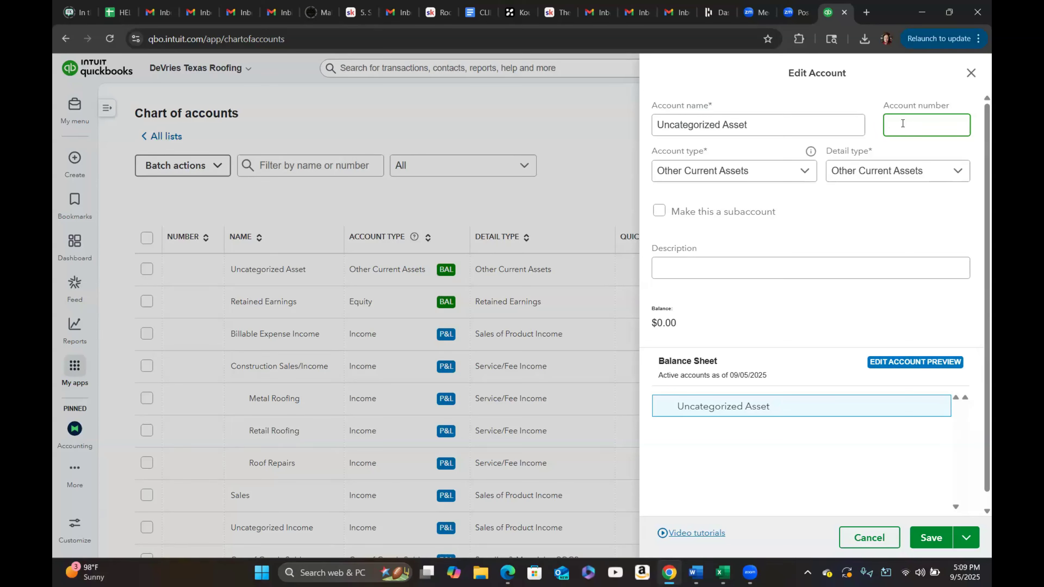
text(1400)
click(817, 226)
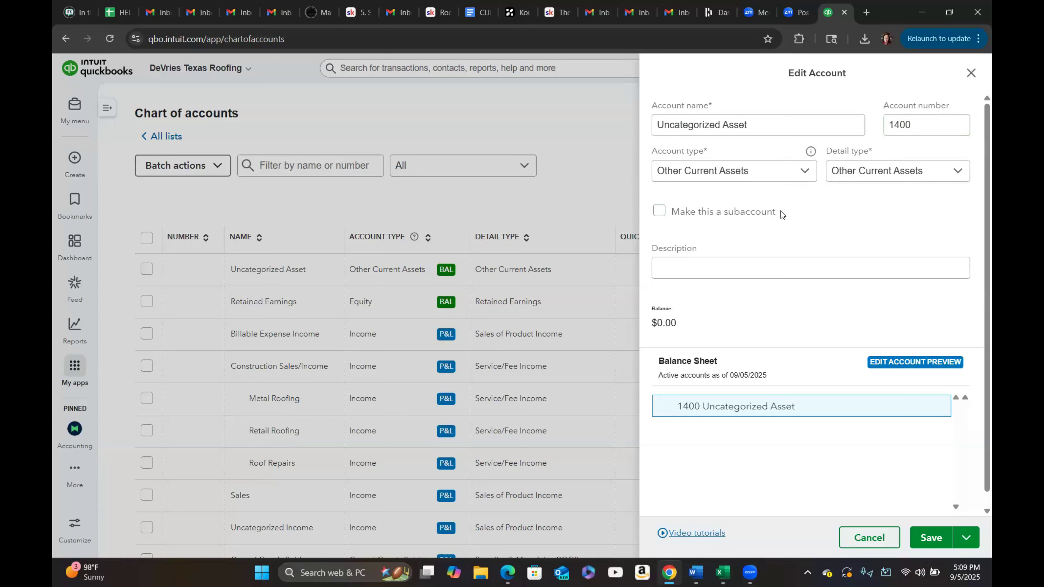
click(747, 262)
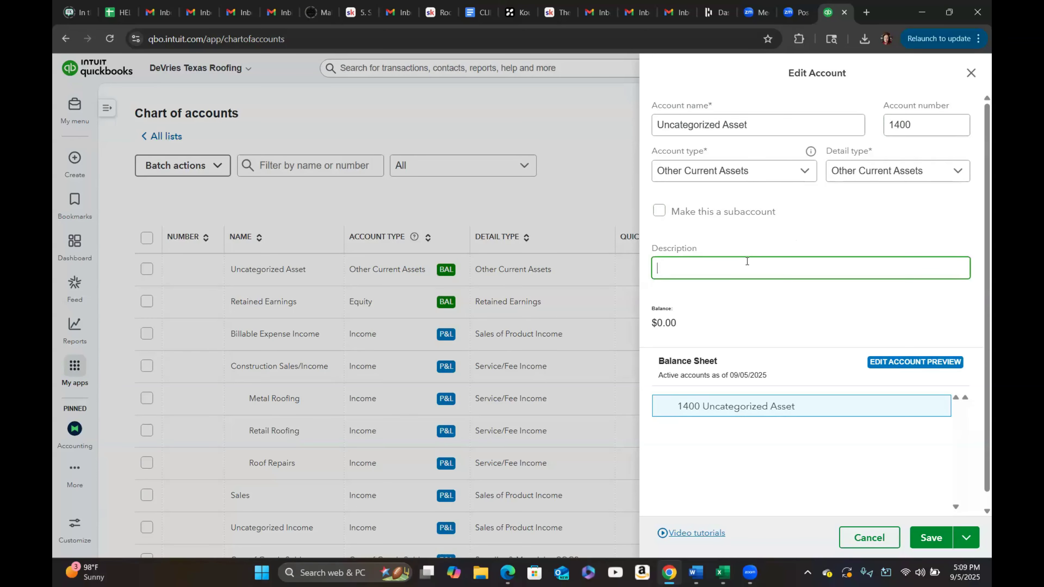
text(QBO REQUIRED ACCOUNT)
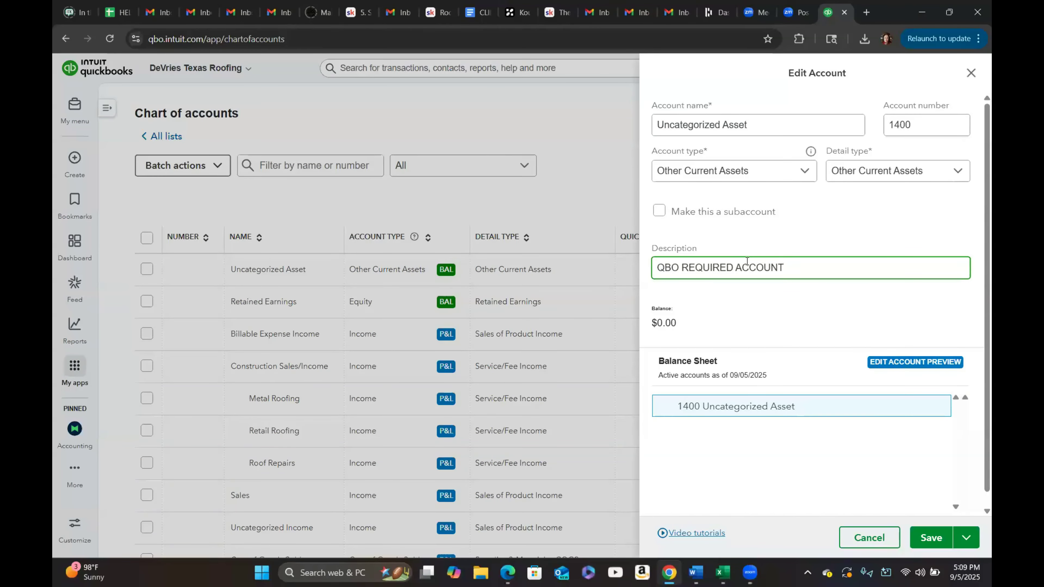
text( - DON'T USE)
Step: Append "- Don't Use" to the Uncategorized Asset account name and save the account
click(761, 125)
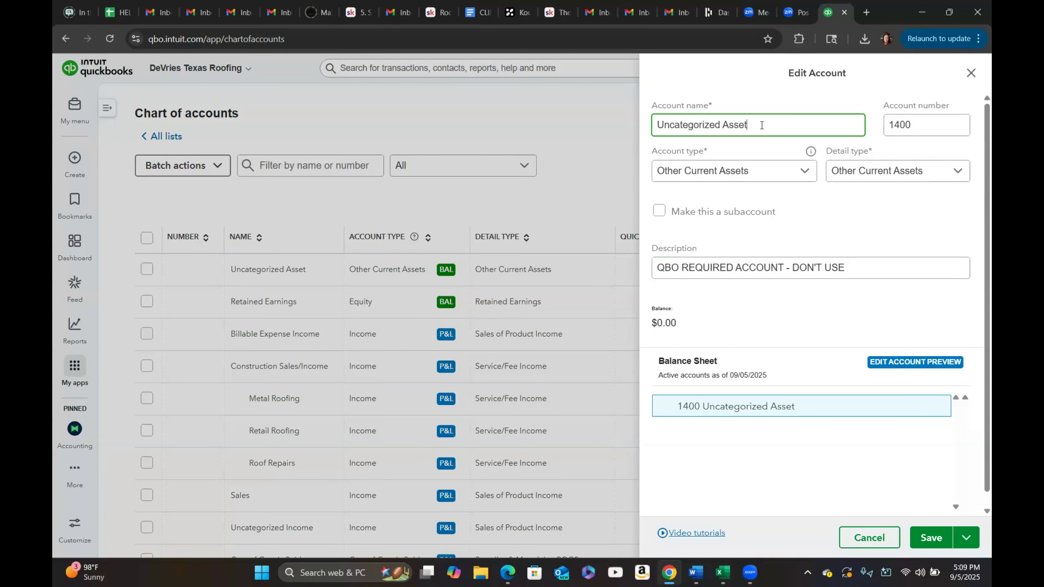
text(- dON)
key(BackSpace)
key(BackSpace)
key(BackSpace)
text(Don't Use)
click(931, 539)
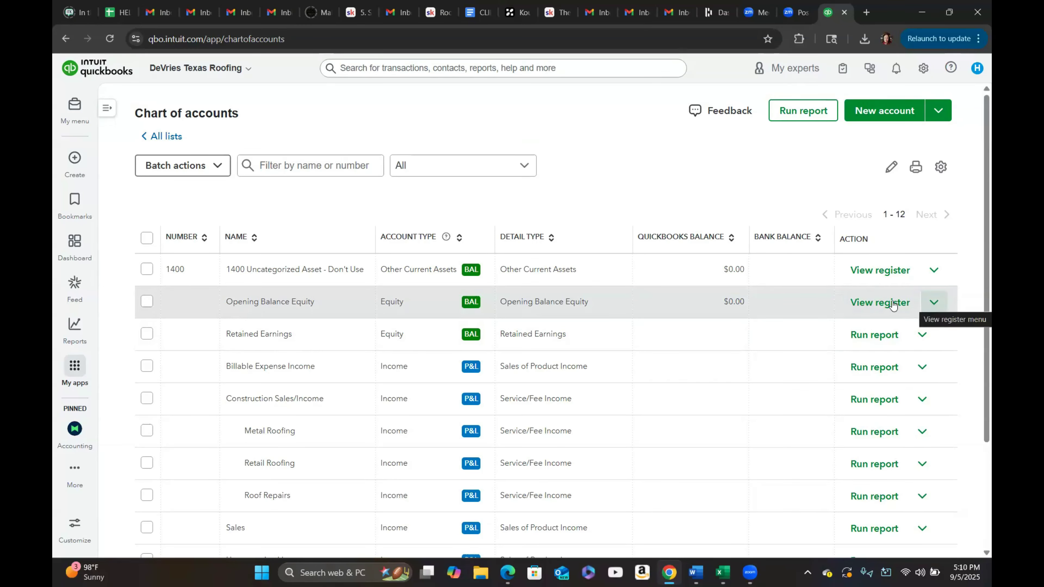
Step: Give the Opening Balance Equity account number 3000 and the description "Balance is Always 0", and save it
click(932, 308)
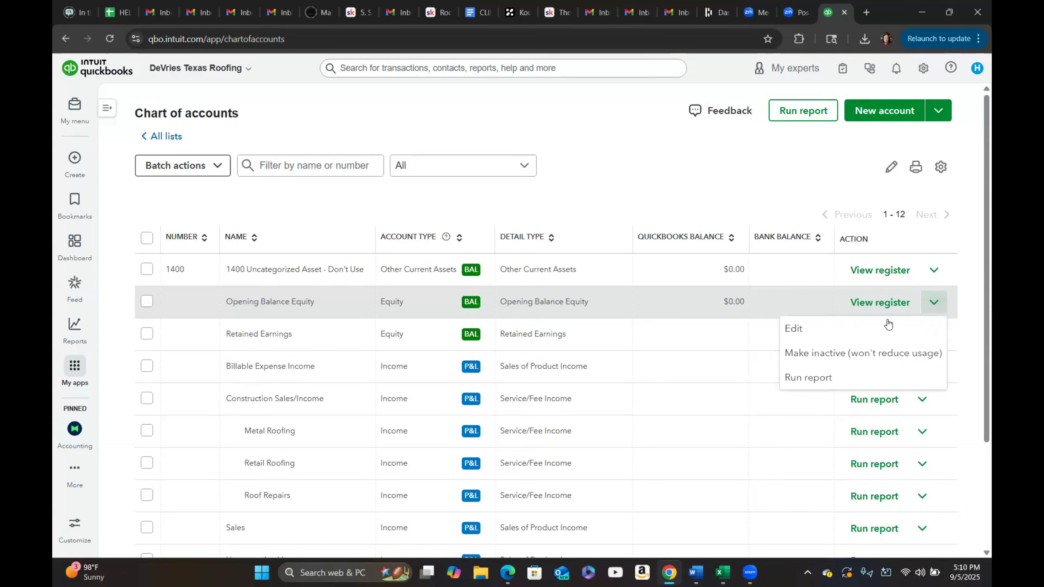
click(795, 329)
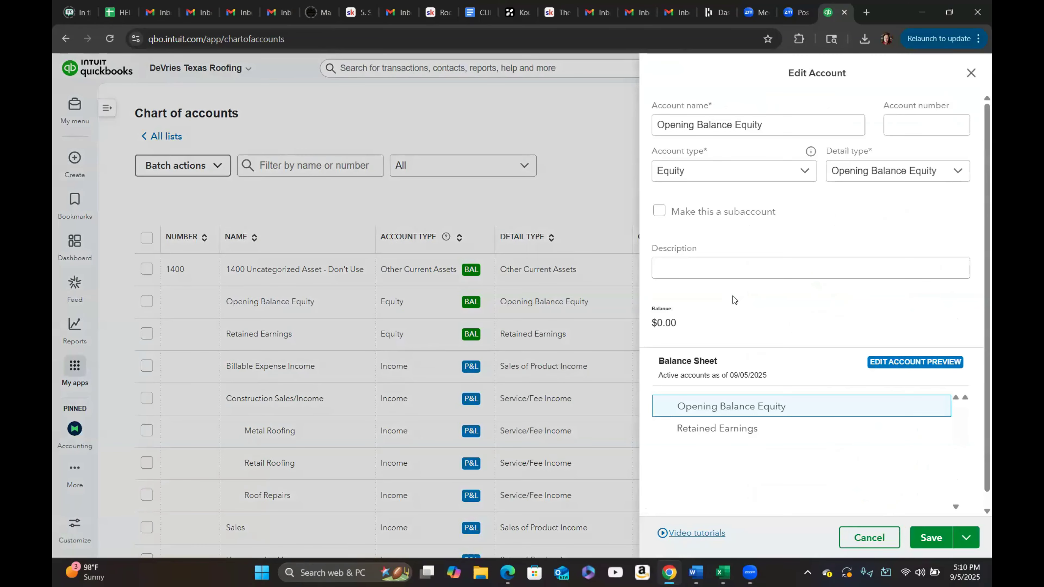
click(916, 124)
text(300)
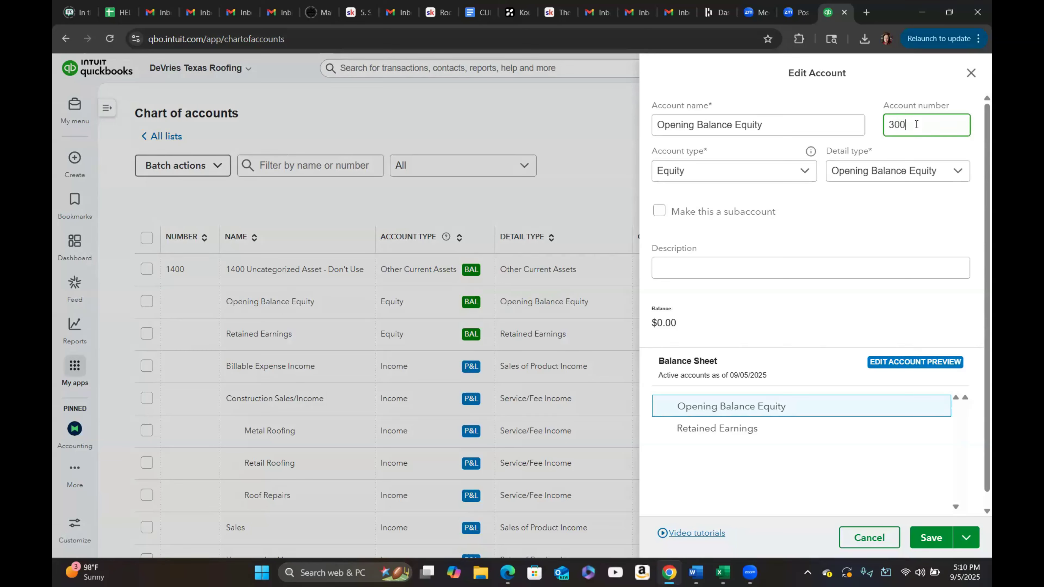
text(0)
click(905, 215)
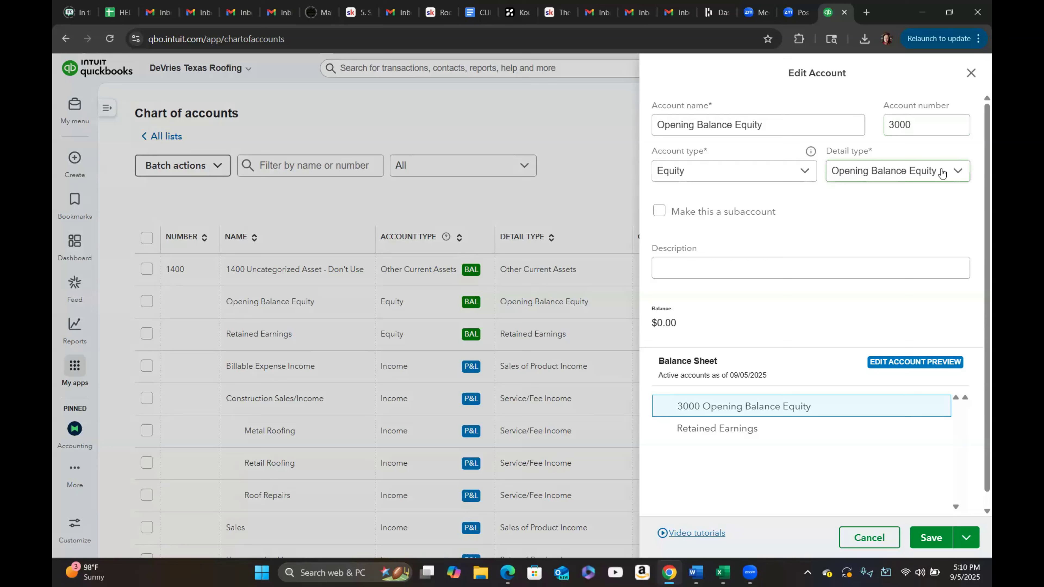
click(725, 266)
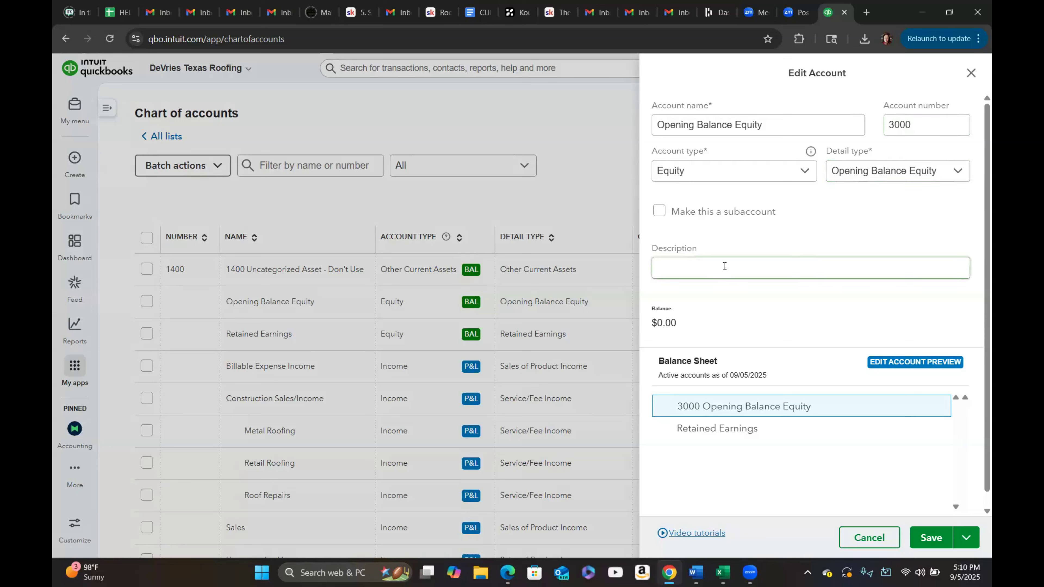
click(724, 267)
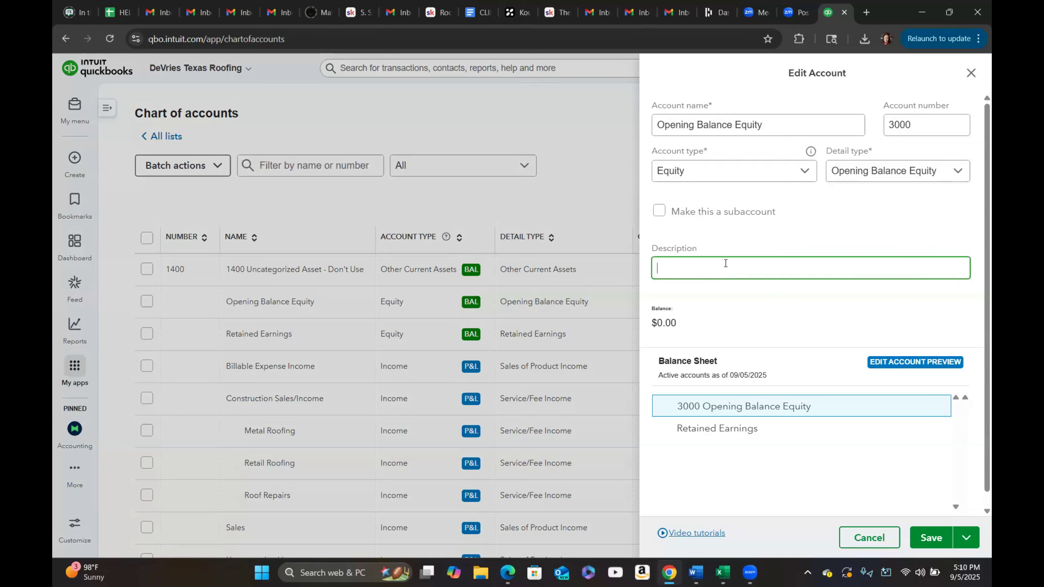
text(Balance is Always 0)
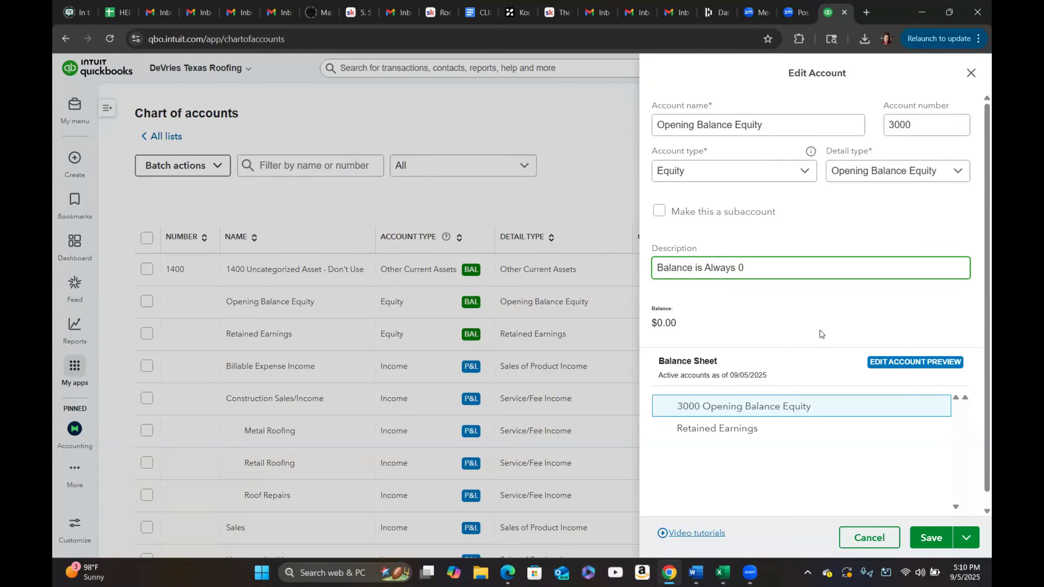
click(932, 539)
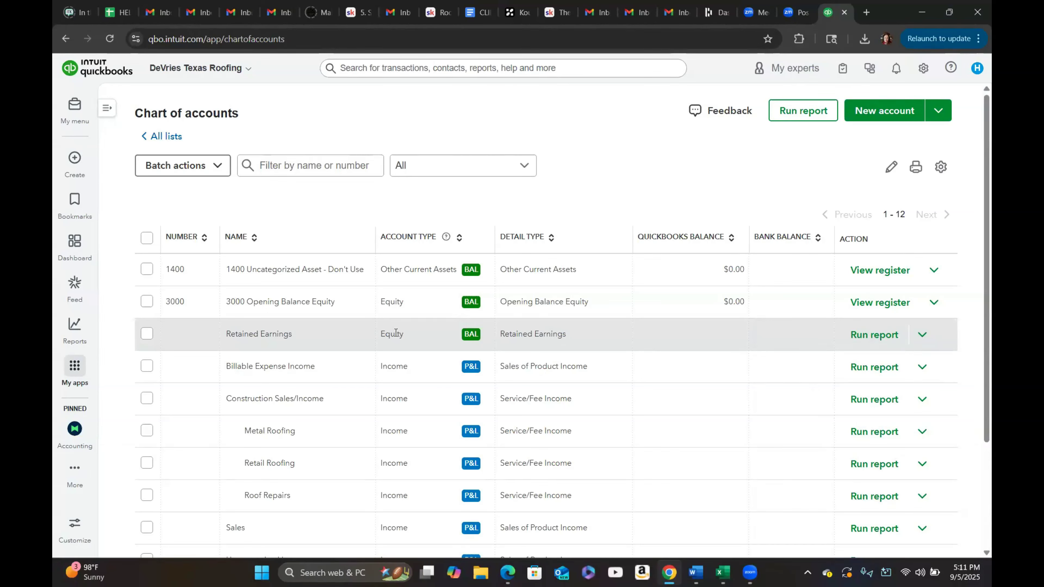
Step: Edit the Retained Earnings account and set its account number to 3500
click(922, 334)
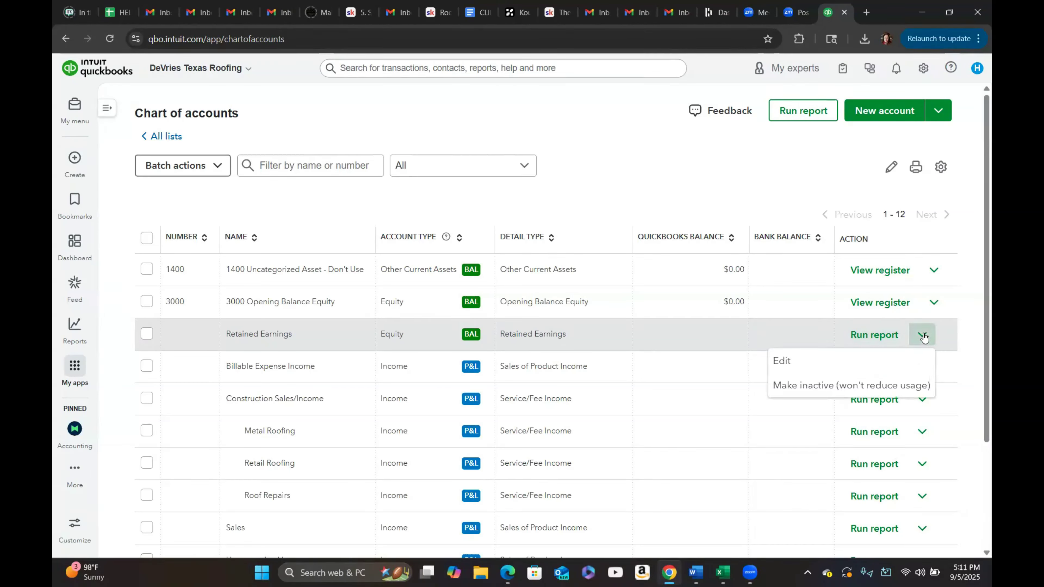
click(782, 361)
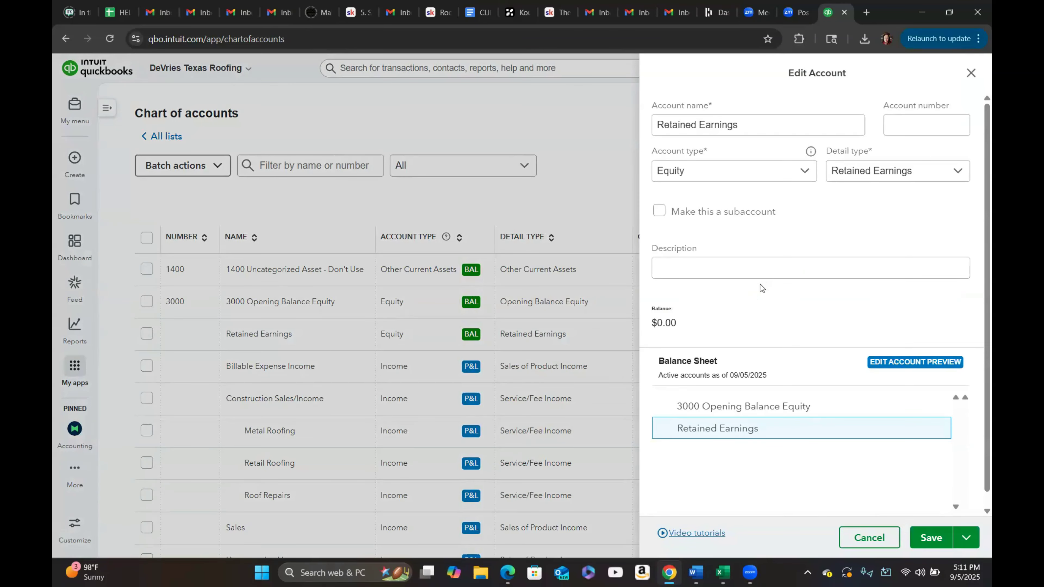
click(901, 127)
text(3500)
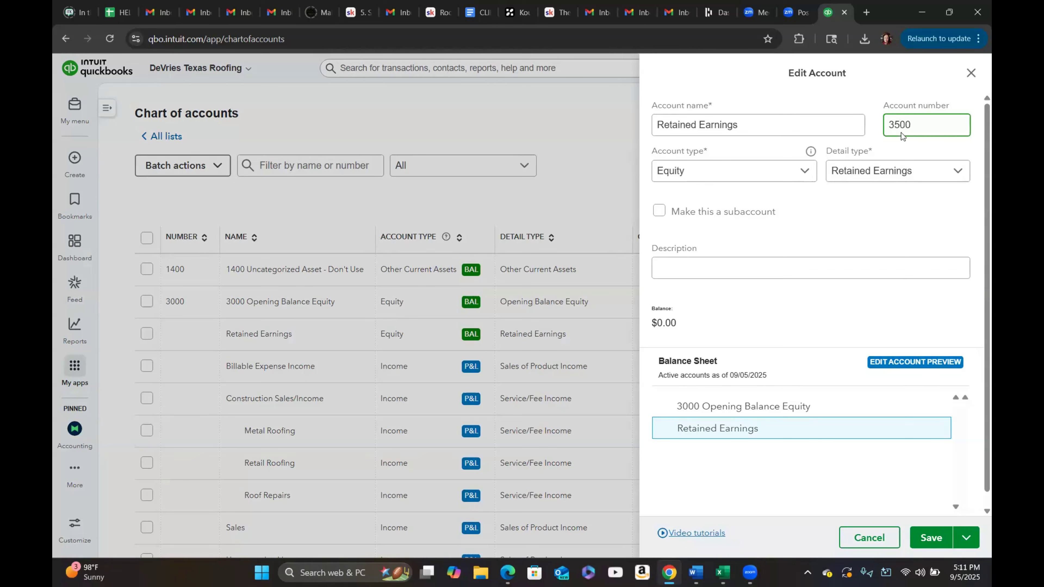
click(847, 246)
Step: Give the Retained Earnings account the description "Profit or Loss recurring from year to year" and save the account
scroll(798, 308, down, 1)
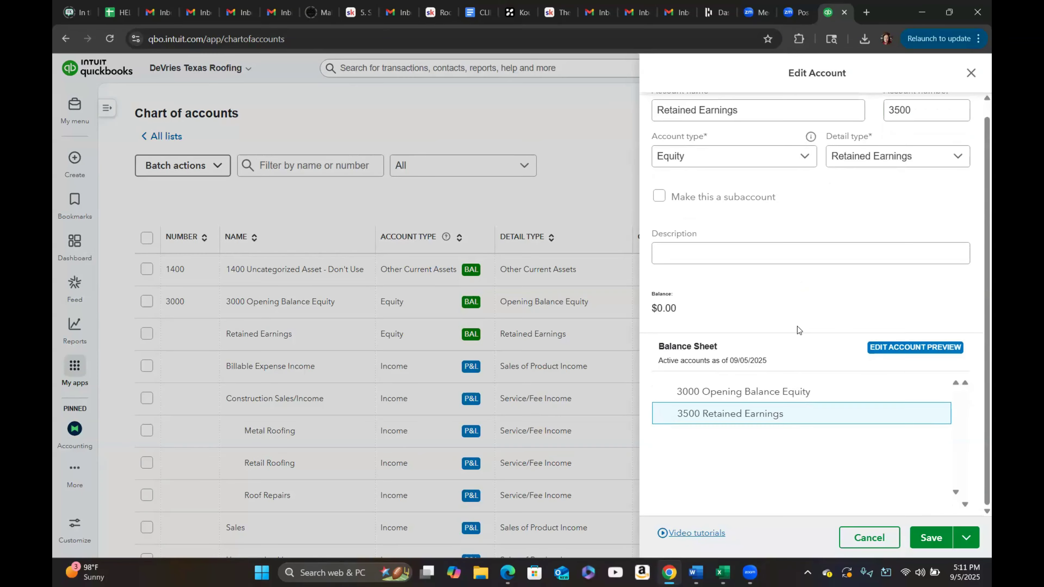
click(703, 251)
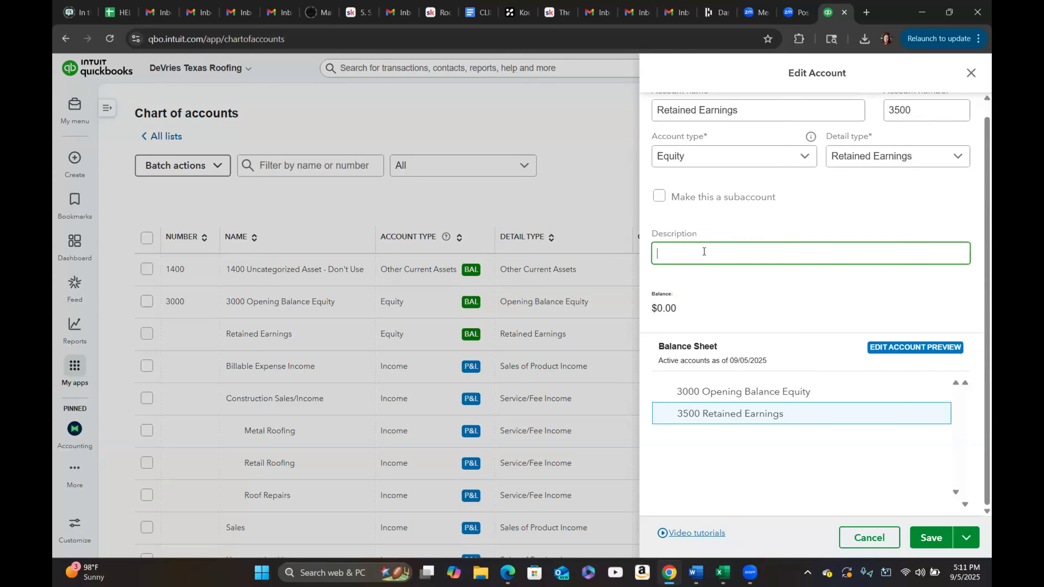
text(Por)
text(rofit or Loss f)
text(rec)
text(urring fro)
text(m yea)
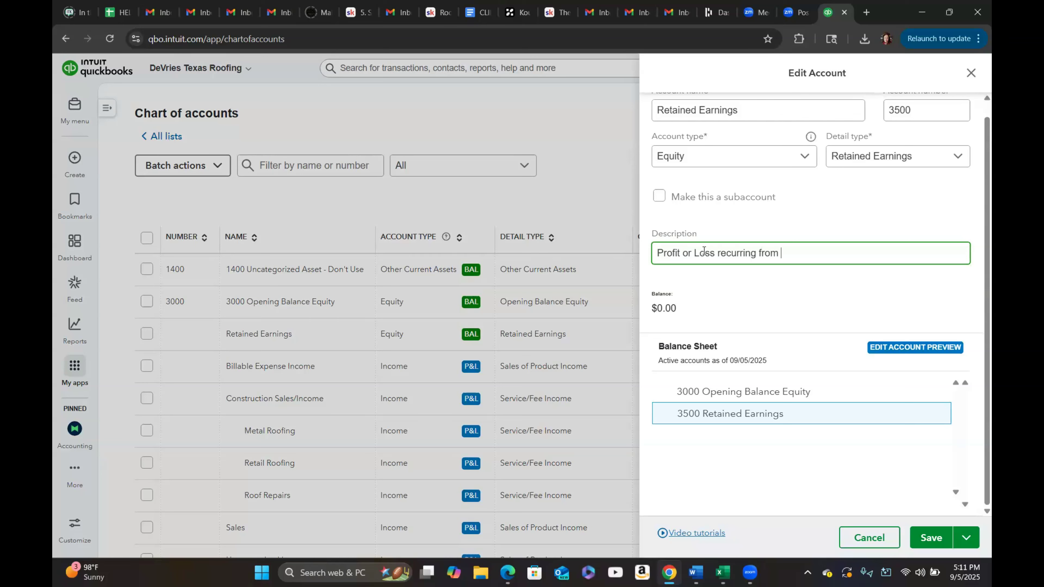
text(r to year)
click(931, 536)
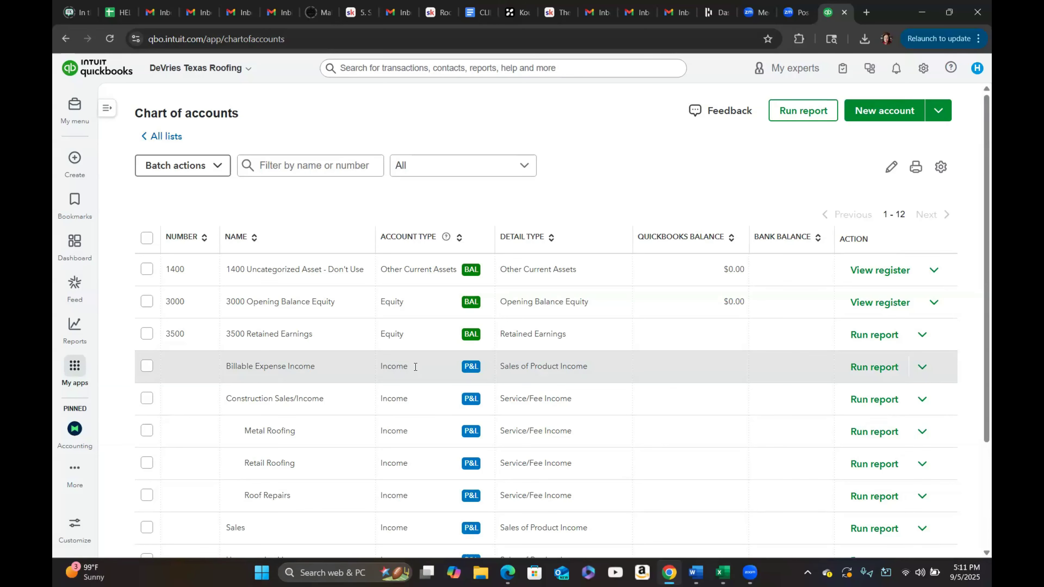
Step: Edit the Construction Sales/Income account, set its account number to 4000, and save it
scroll(373, 394, down, 1)
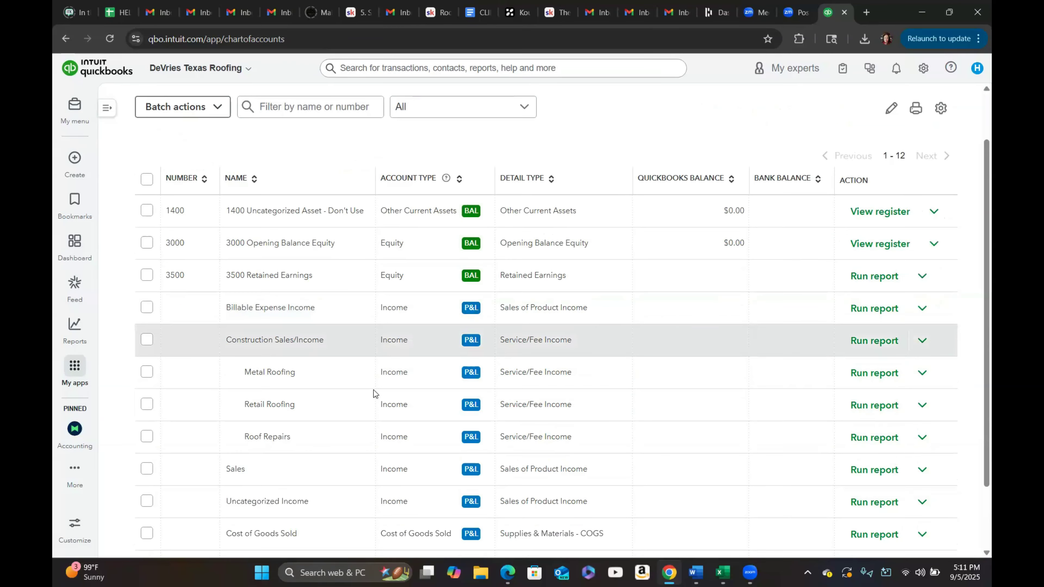
click(923, 338)
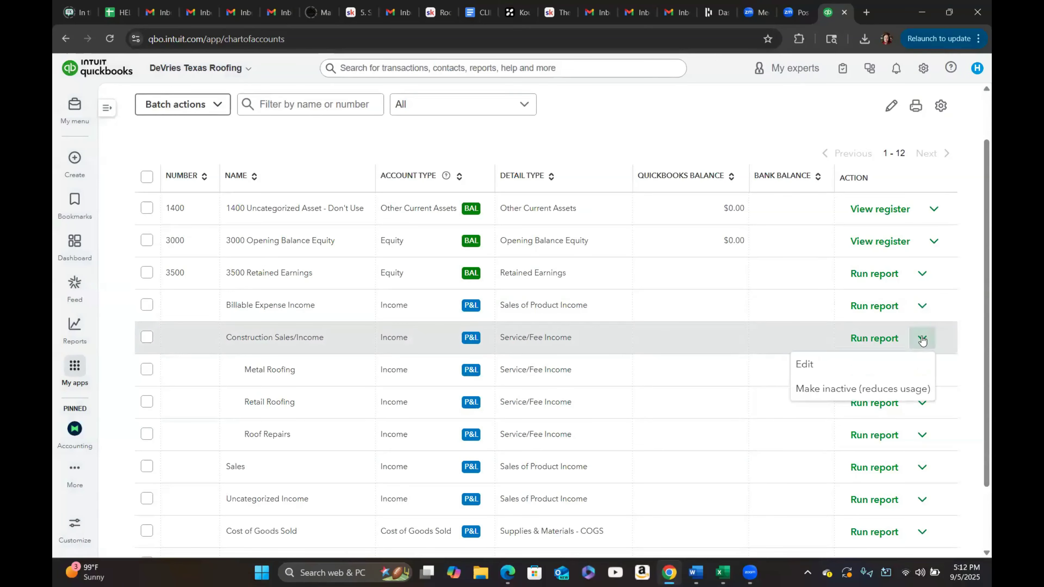
click(807, 365)
click(927, 127)
text(400)
key(Tab)
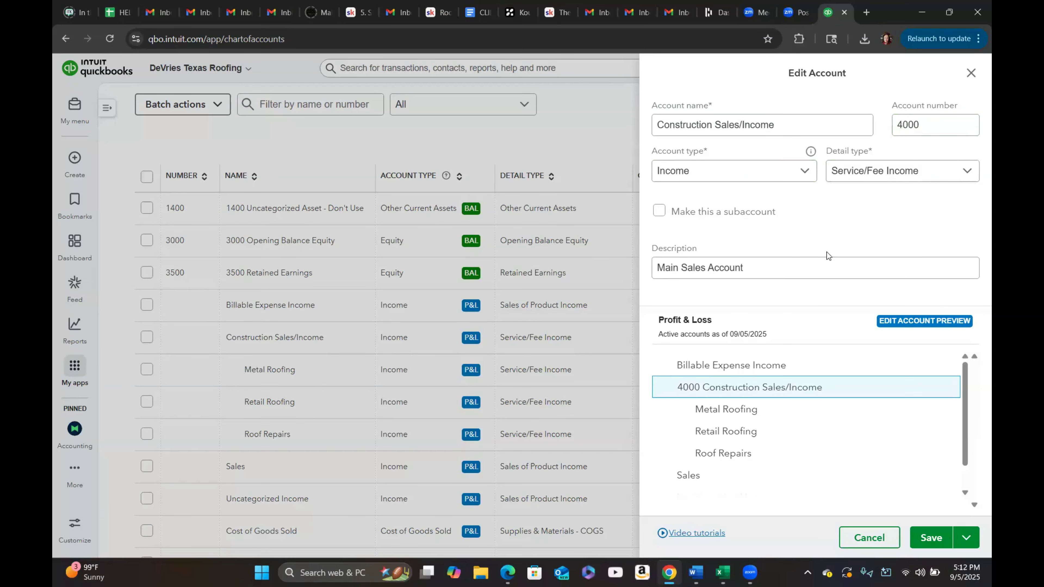
click(833, 276)
click(932, 538)
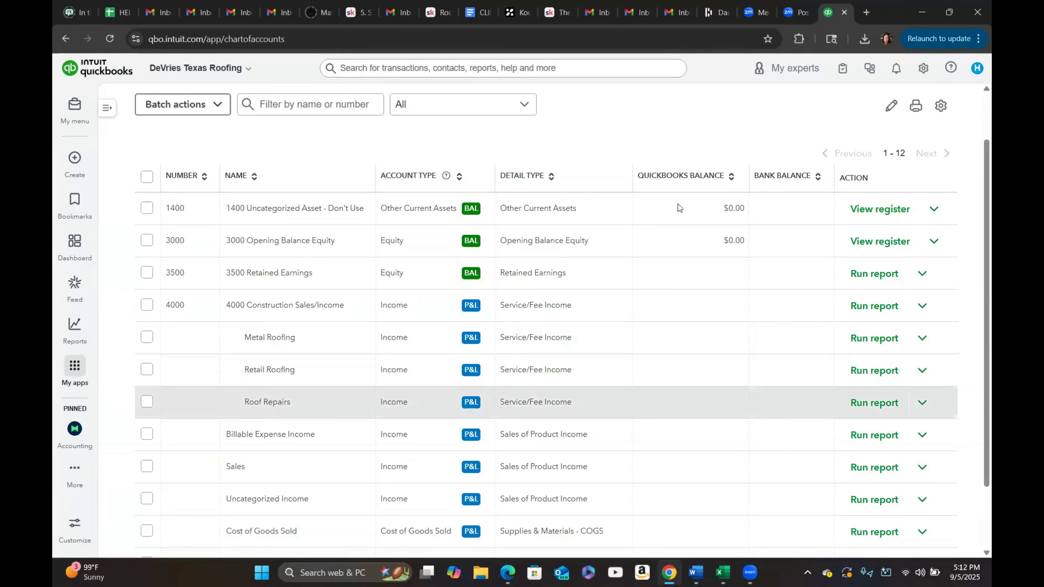
Step: Batch-edit the income subaccount numbers to 4001 for Retail Roofing, 4002 for Metal Roofing and 4003 for Roof Repairs, and save them
click(891, 108)
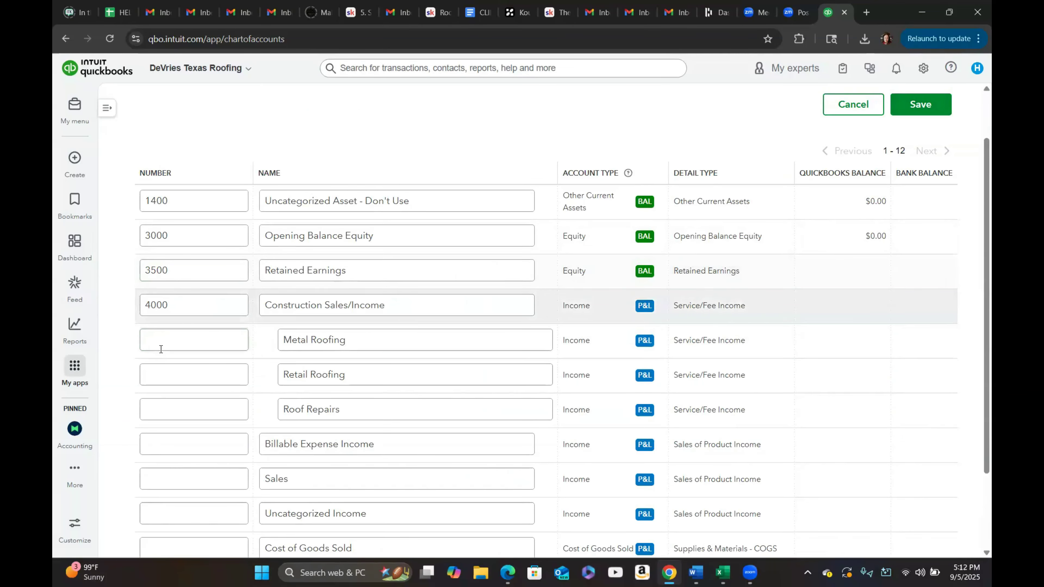
click(158, 340)
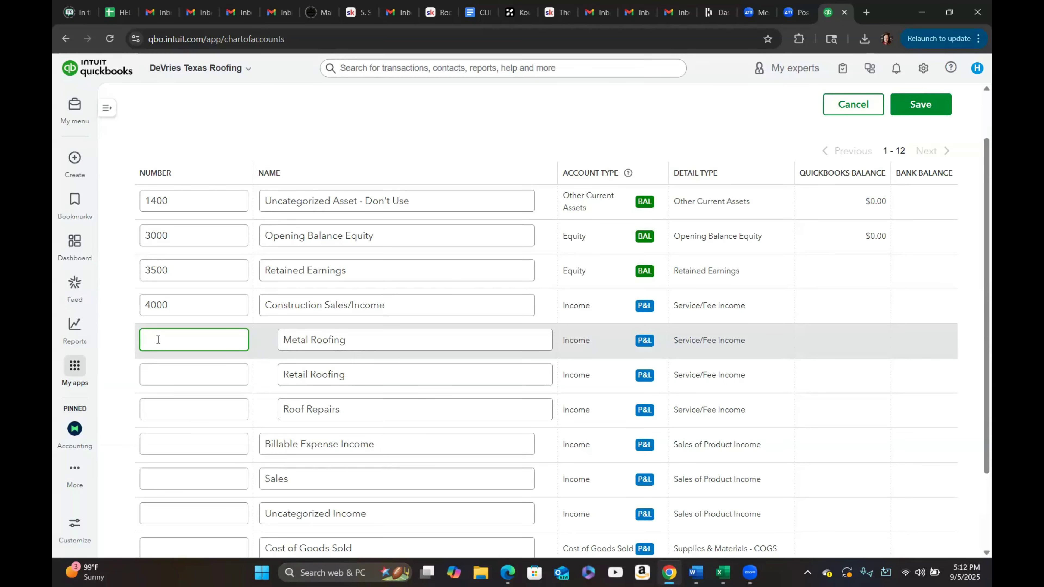
text(4003)
click(163, 377)
text(4001)
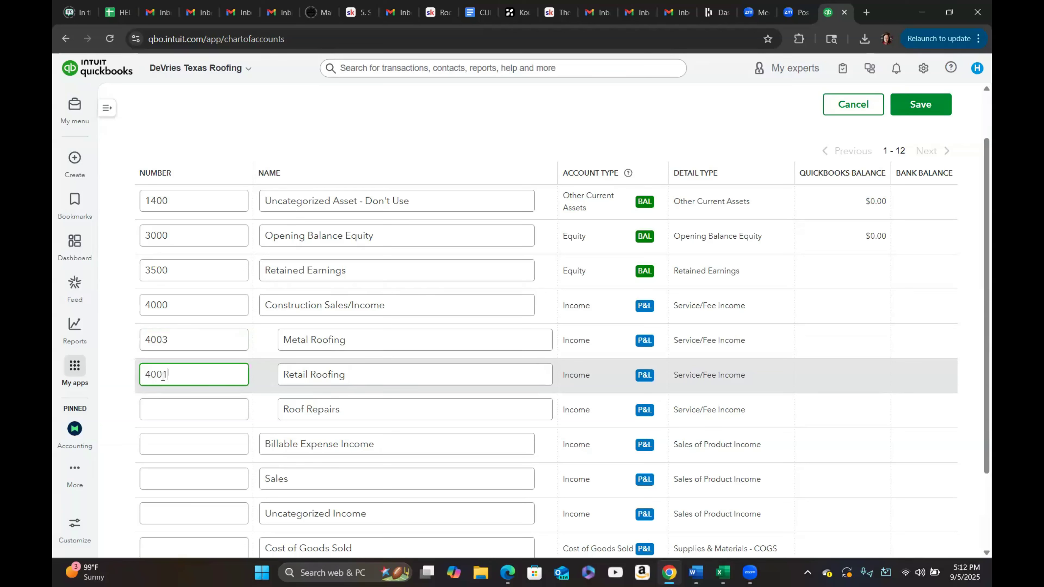
click(171, 339)
key(BackSpace)
text(2)
click(162, 410)
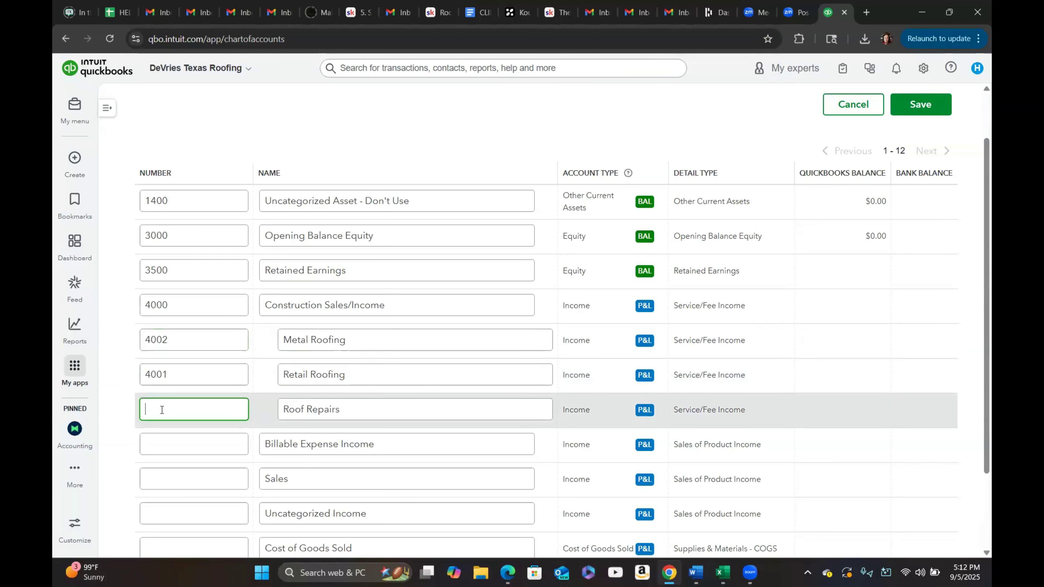
text(4003)
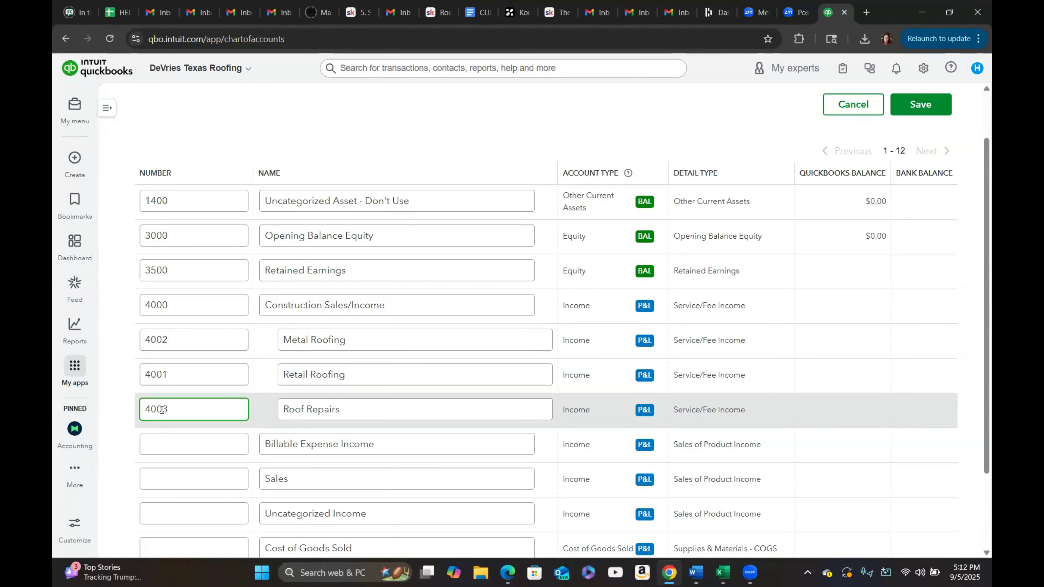
click(917, 106)
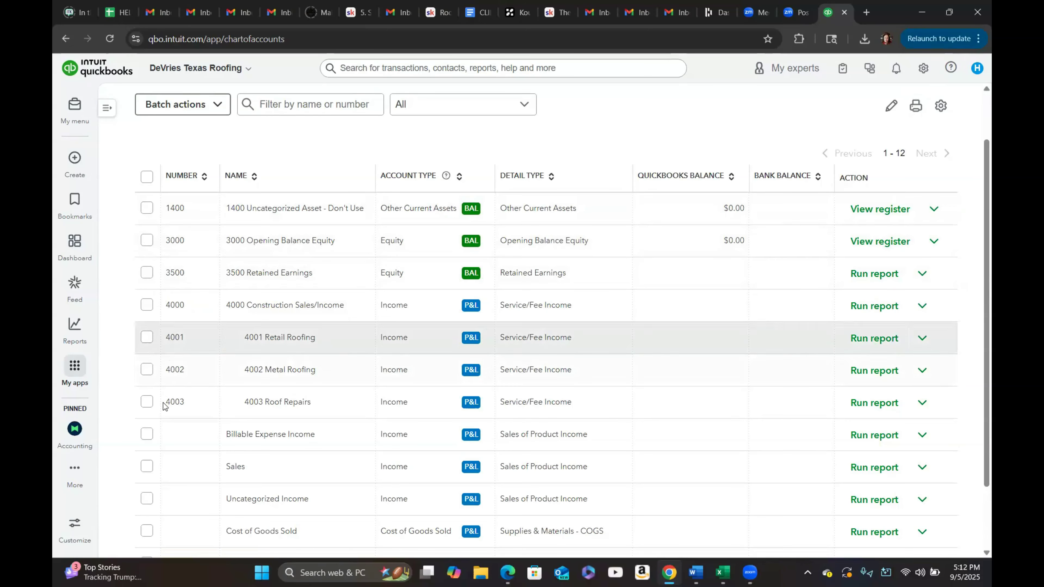
Step: Edit the Billable Expense Income account, setting its account number to 4900 and appending "- Don't Use" to its name
scroll(551, 371, down, 2)
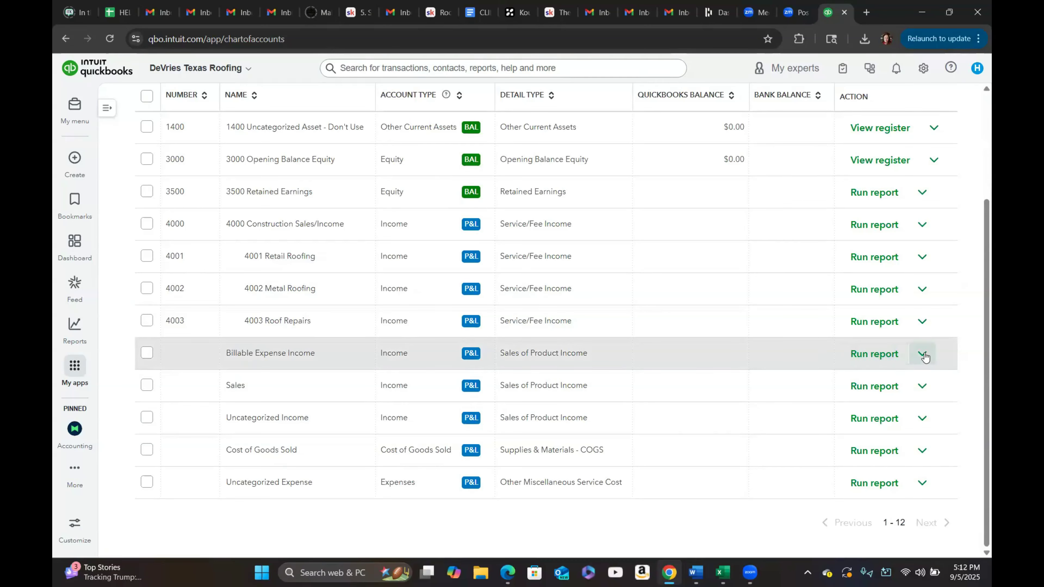
click(922, 354)
click(785, 382)
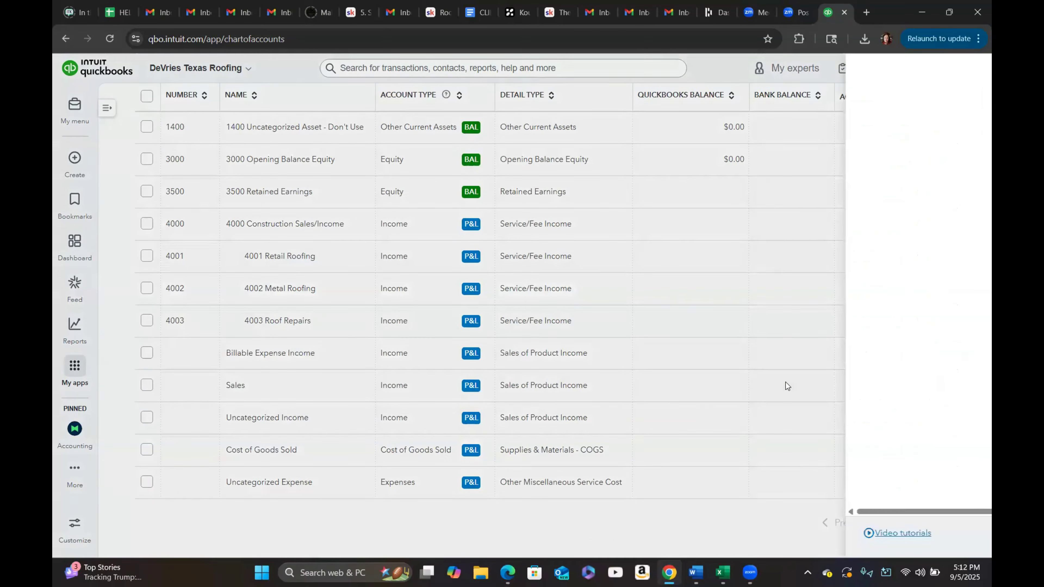
click(913, 124)
text(4900)
click(777, 123)
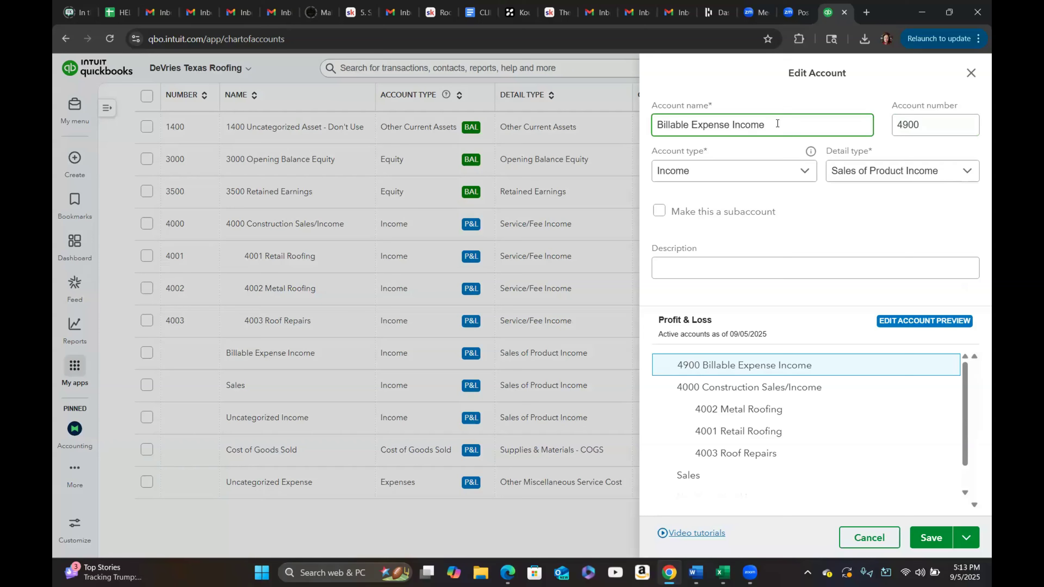
text(- Don't Use)
Step: Enter "QBO REQUIRED" as the Billable Expense Income account's description and save the account
click(728, 260)
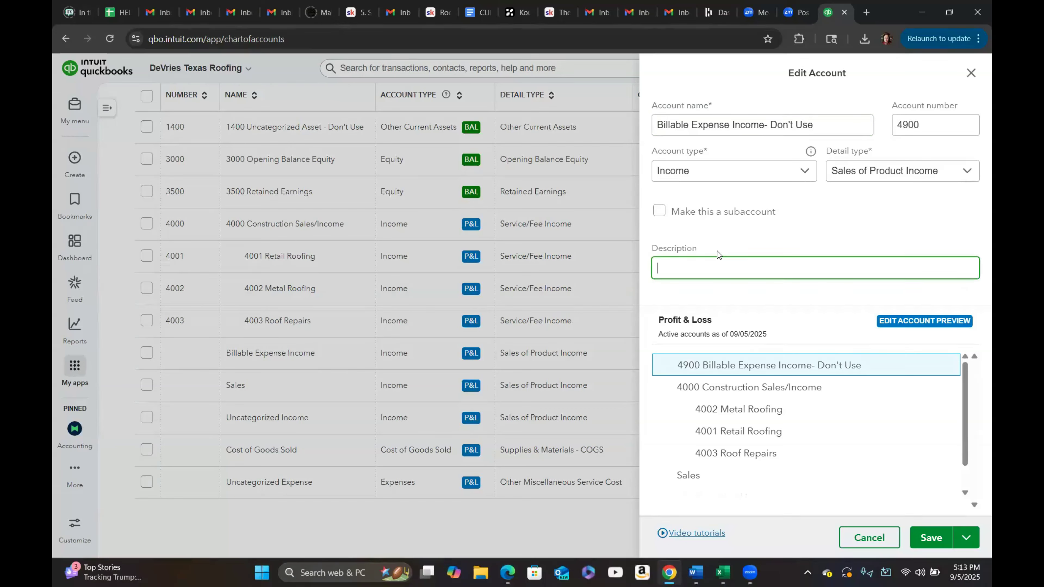
text(Do)
text(Q)
text(BO REQUIR)
text(ED)
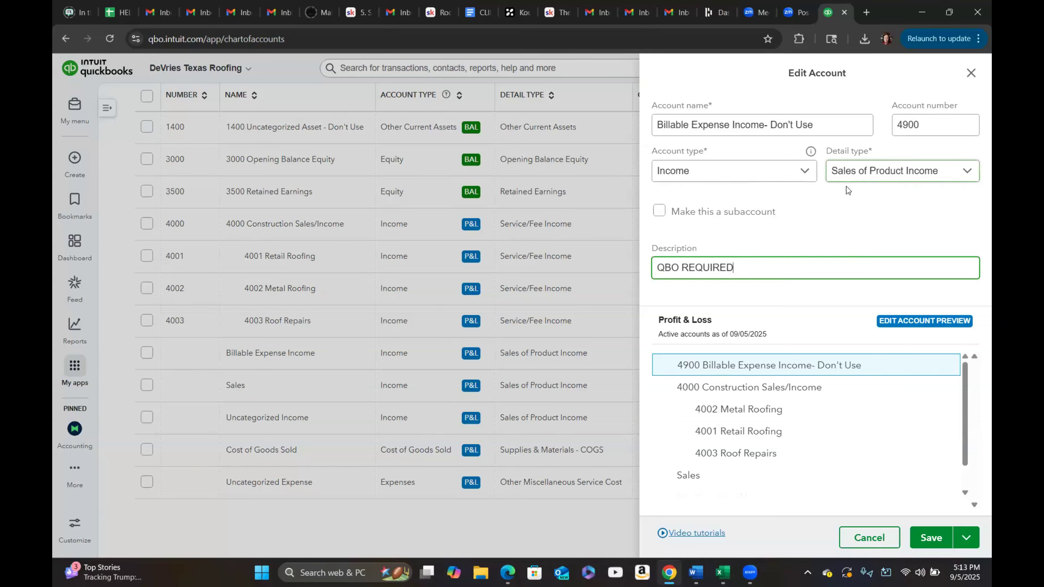
click(931, 539)
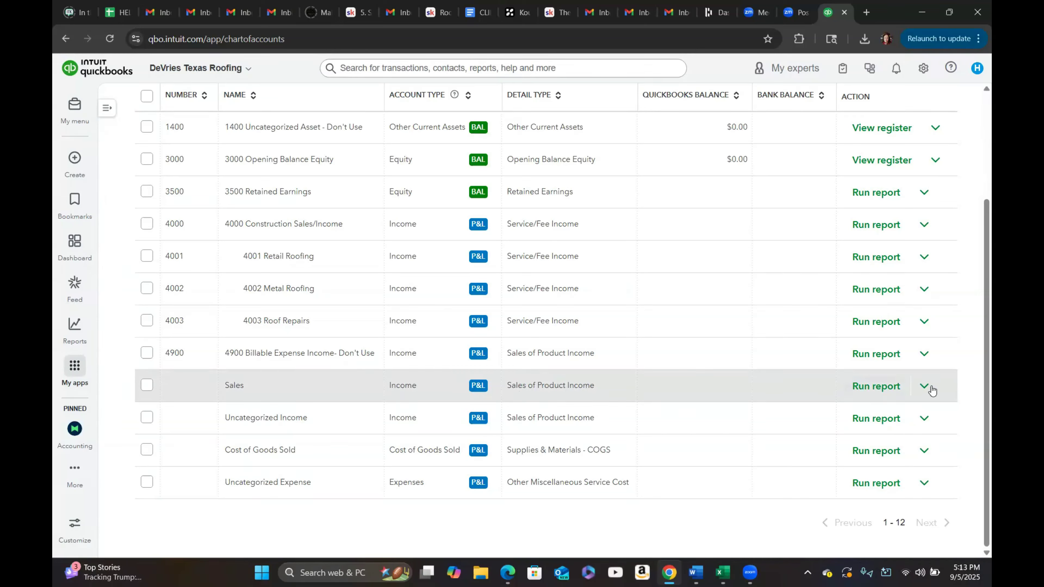
Step: Edit the Sales account and rename it "Product Sales - Do Not Use"
click(923, 388)
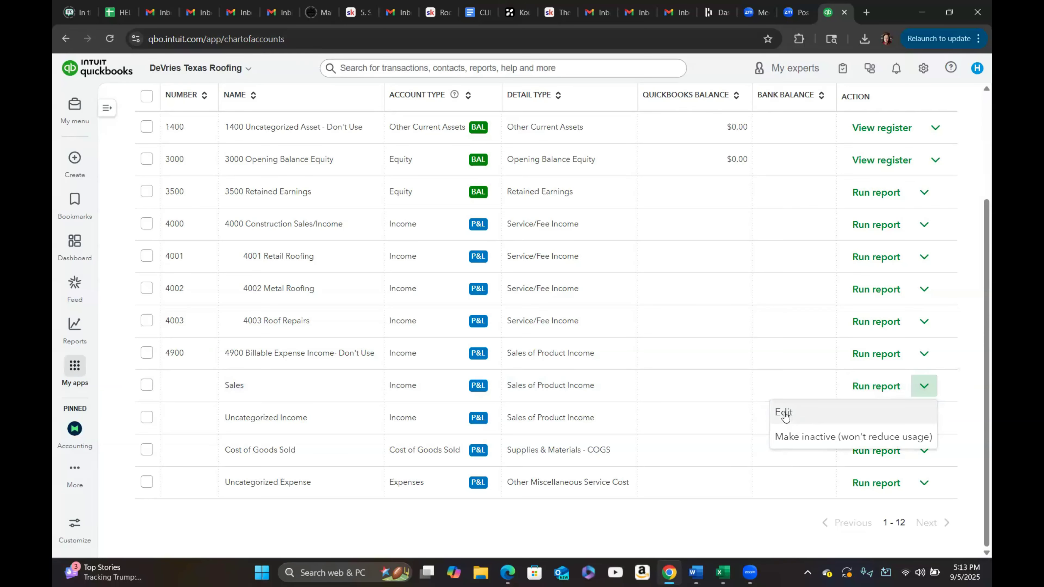
click(784, 413)
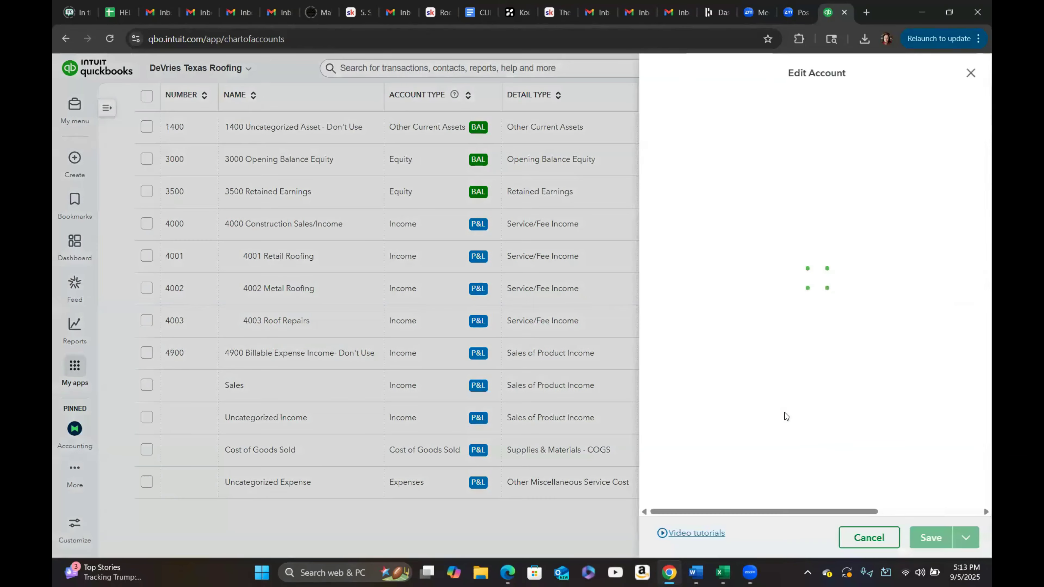
drag(701, 124, 643, 125)
text(pROD)
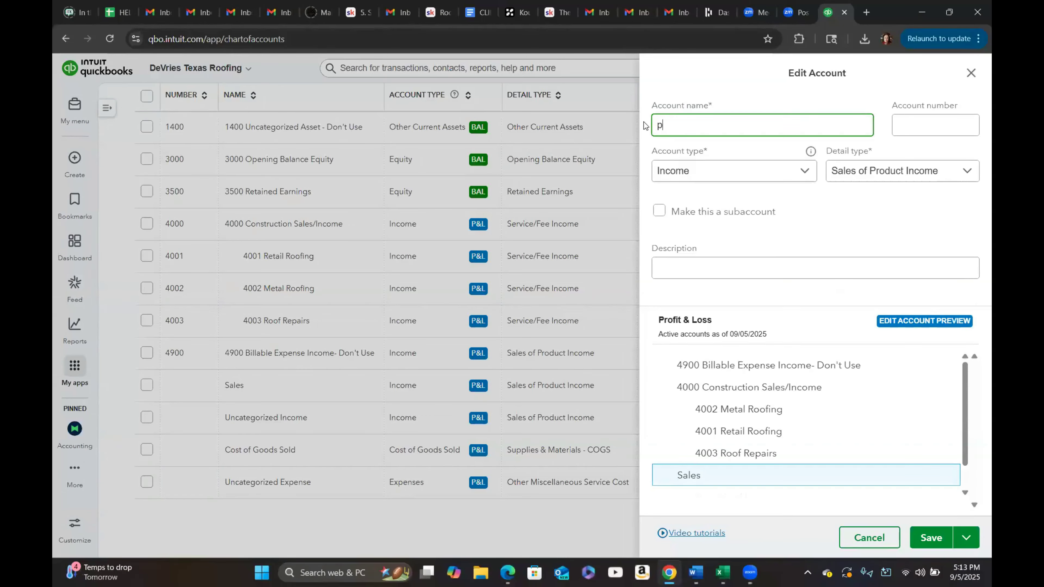
key(BackSpace)
key(BackSpace)
key(BackSpace)
key(BackSpace)
text(Product Sales - Do Not Use)
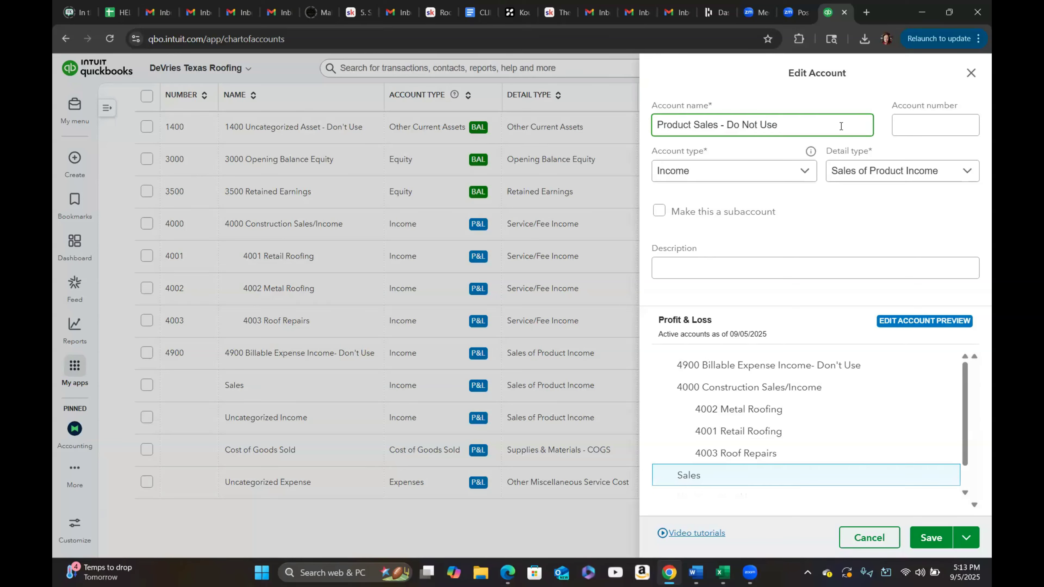
Step: Give the Product Sales account number 4100 and the description "DON'T NOT USE", and save it
click(902, 120)
click(923, 118)
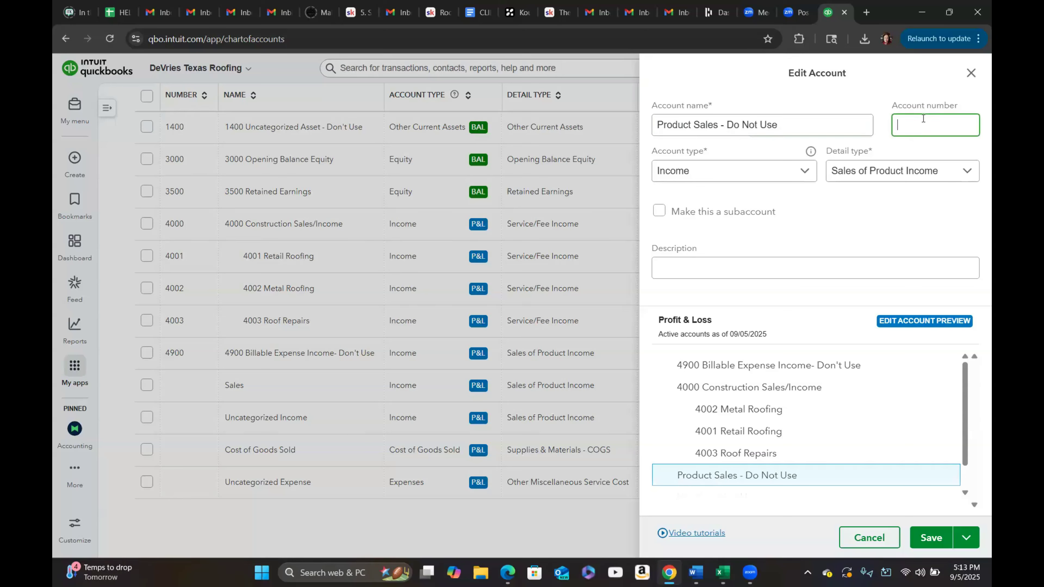
text(41.00)
key(BackSpace)
key(BackSpace)
click(853, 243)
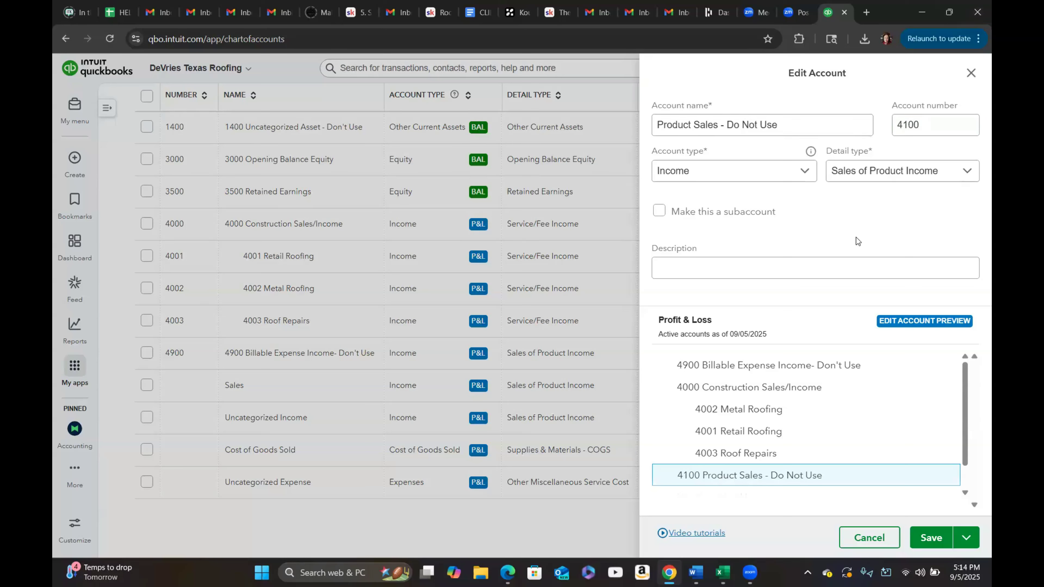
click(747, 265)
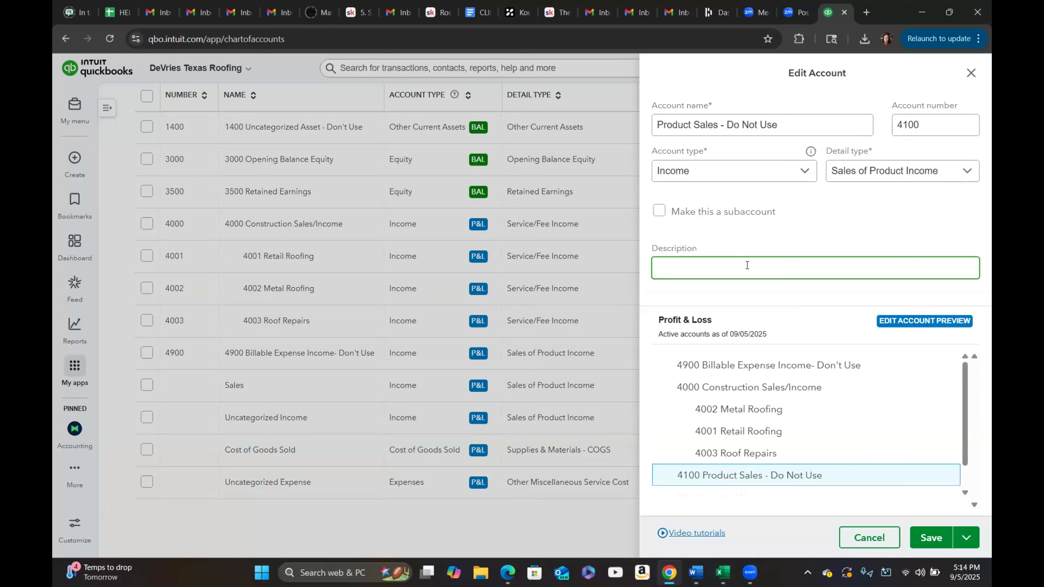
text(DON'T NOT USE)
key(Return)
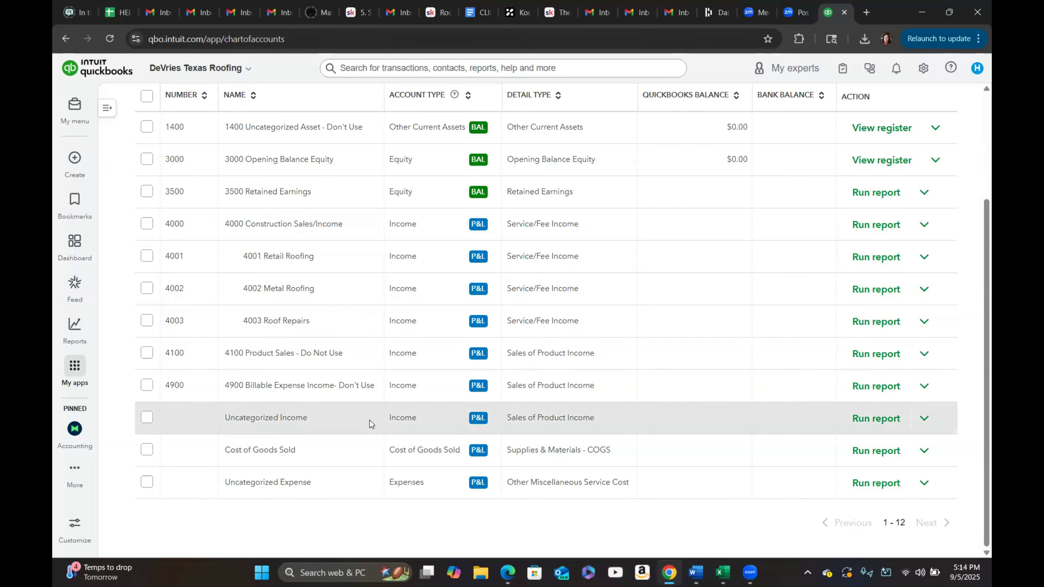
Step: Edit the Uncategorized Income account, setting its account number to 4850 and appending "- Don't Use" to its name
click(927, 423)
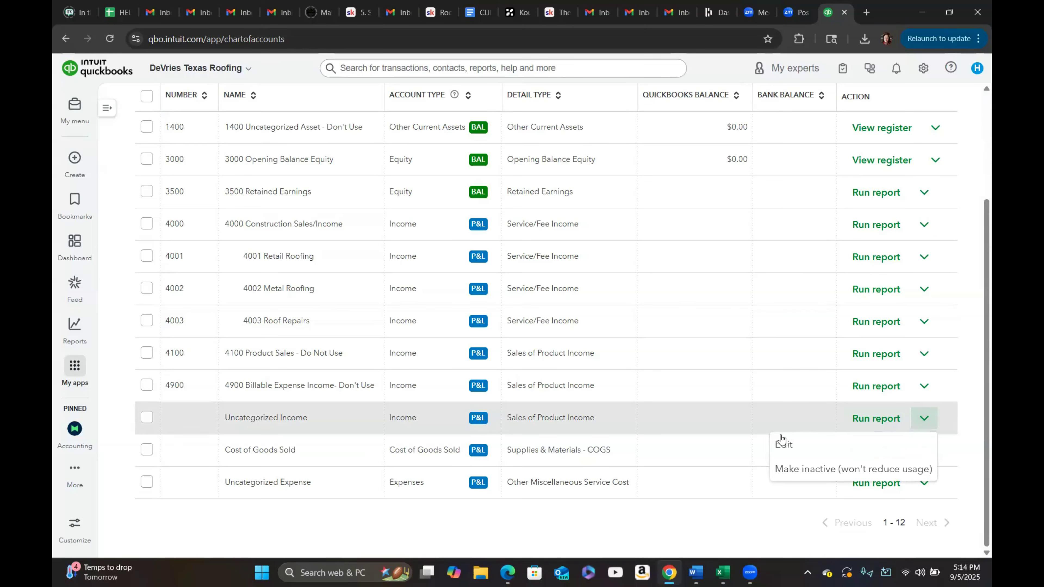
click(785, 446)
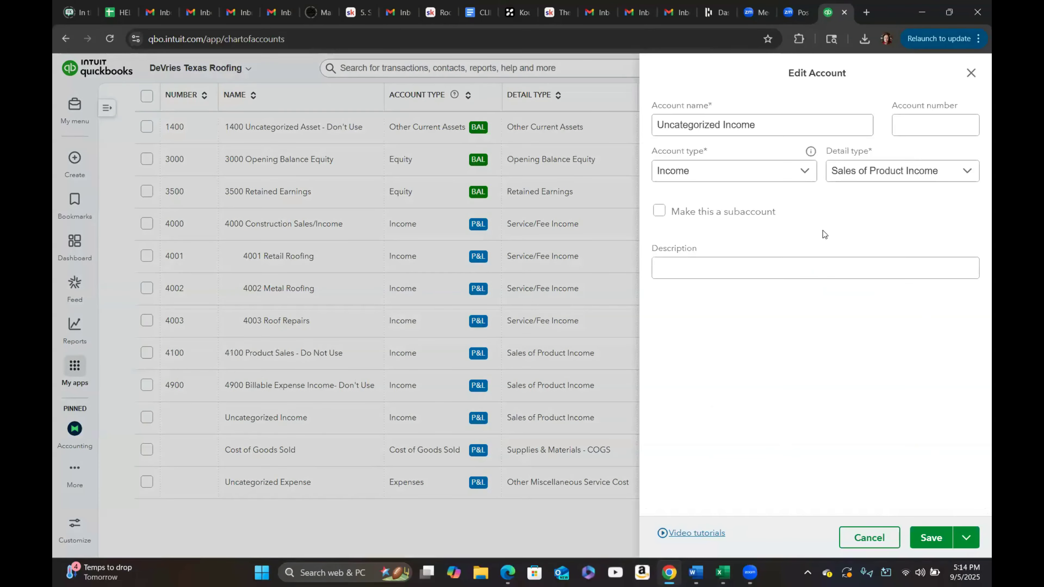
click(927, 122)
text(4850)
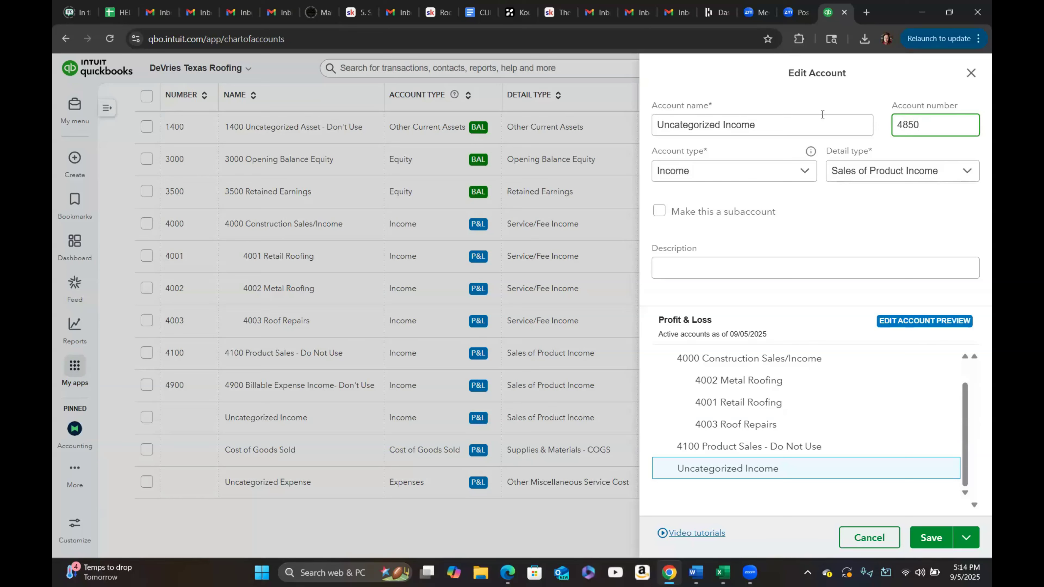
click(772, 122)
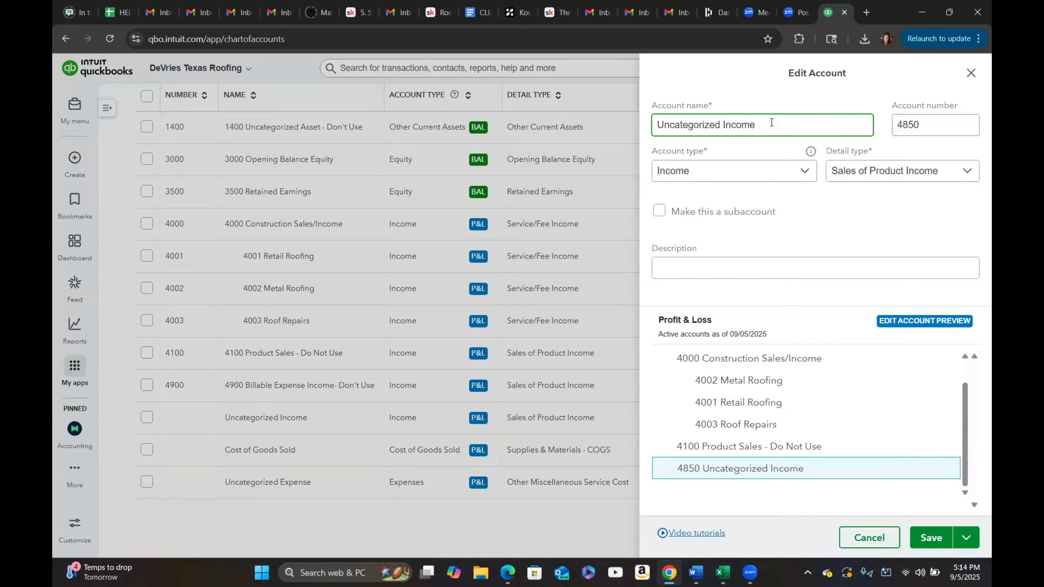
text(- do)
key(BackSpace)
key(BackSpace)
text(dO)
key(BackSpace)
text(Don't Us)
Step: Enter "QBO NOT REQUIRED" as the Uncategorized Income account's description and save the account
click(723, 268)
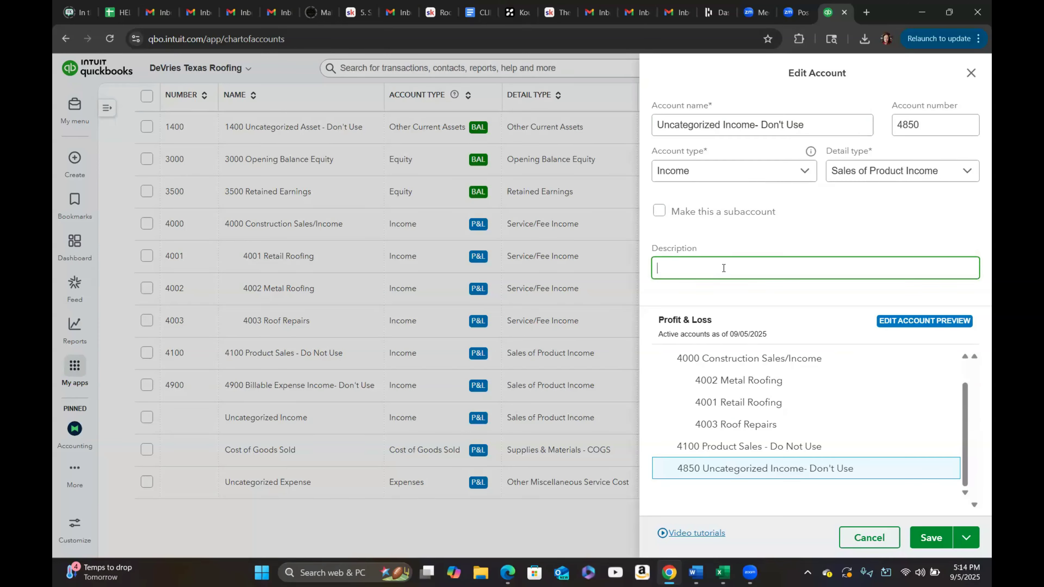
text(QBO NOT REQUIRED)
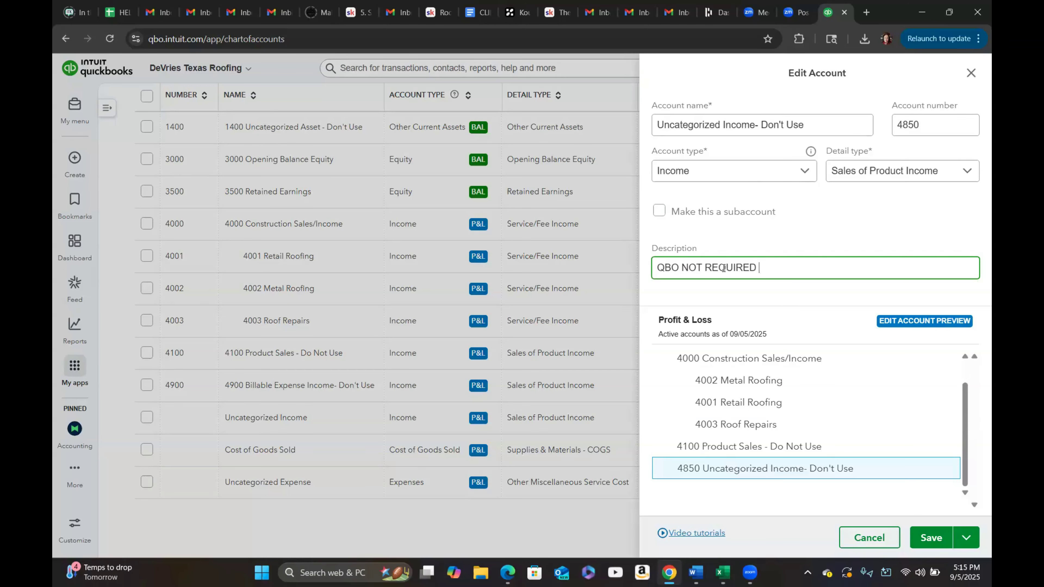
click(934, 540)
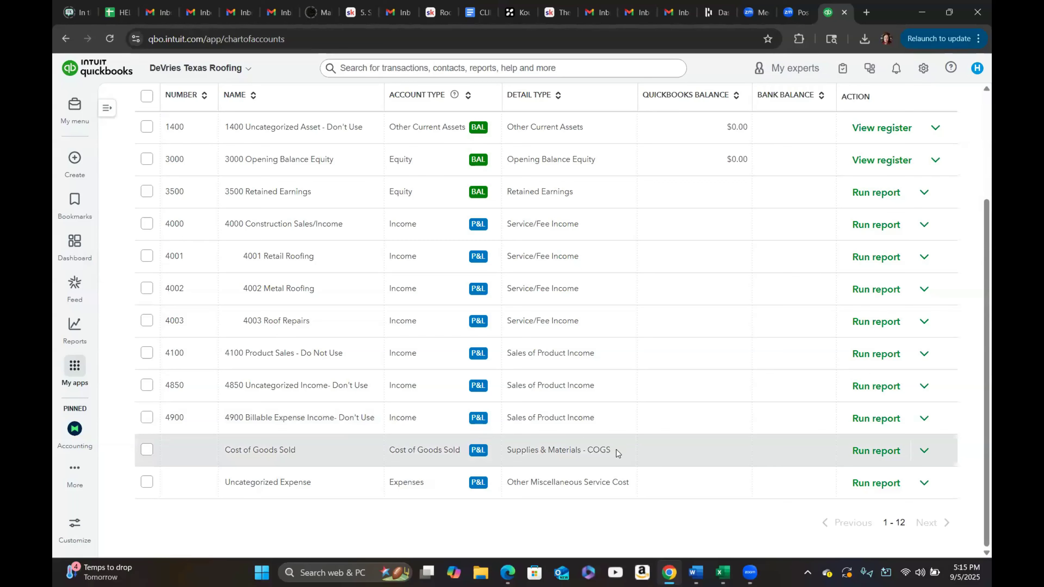
Step: Edit the Cost of Goods Sold account, giving it number 5000 and the description "PARENT COMPANY", and save it
click(923, 451)
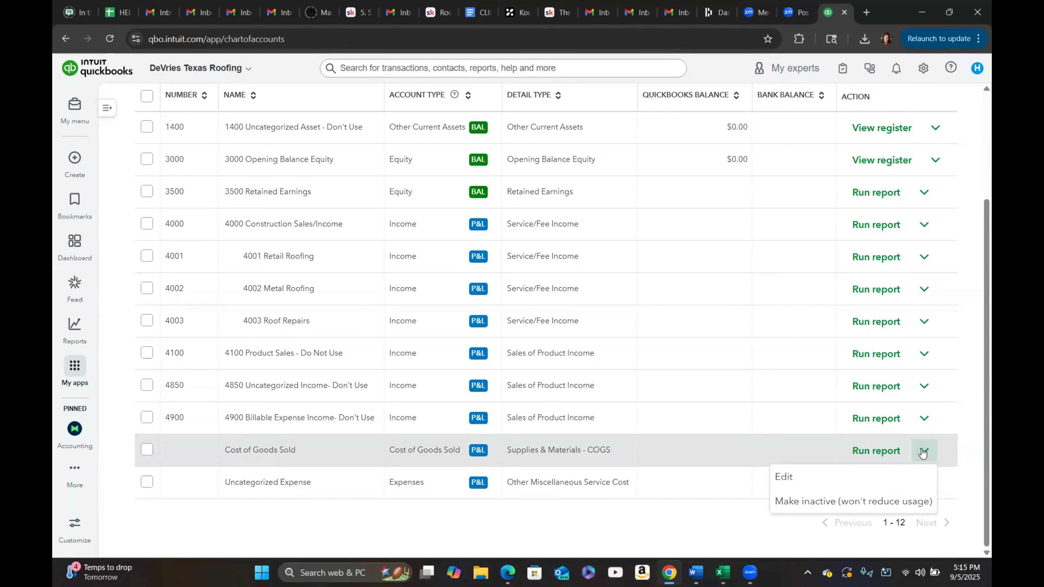
click(782, 478)
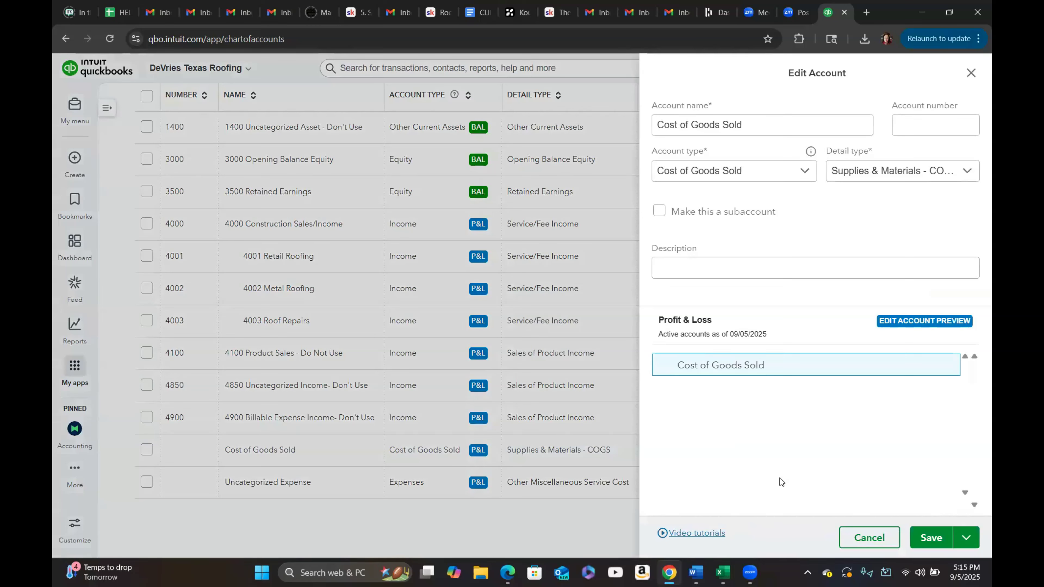
click(933, 124)
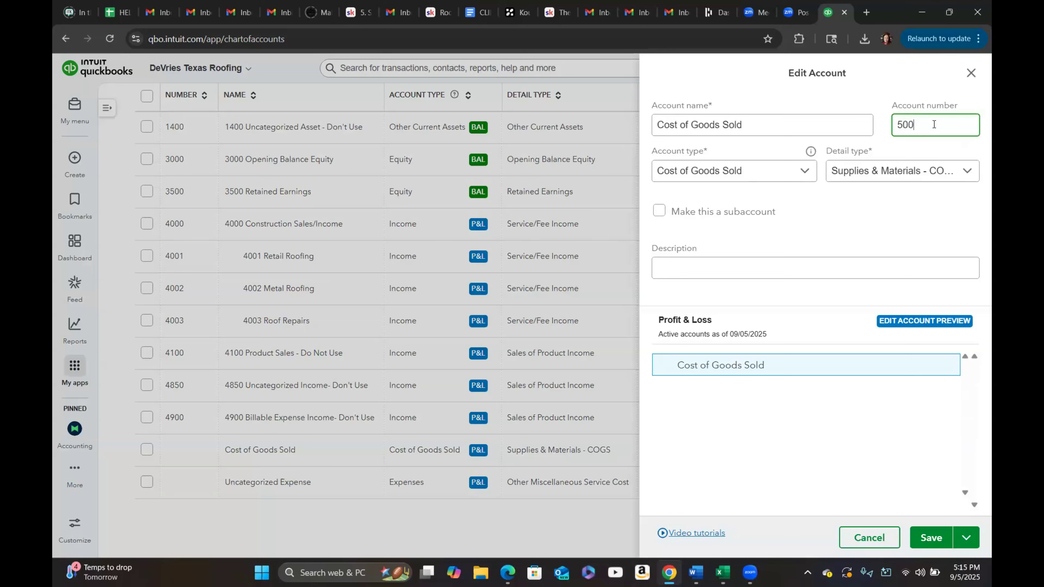
click(692, 266)
text(pARENT COMPANY)
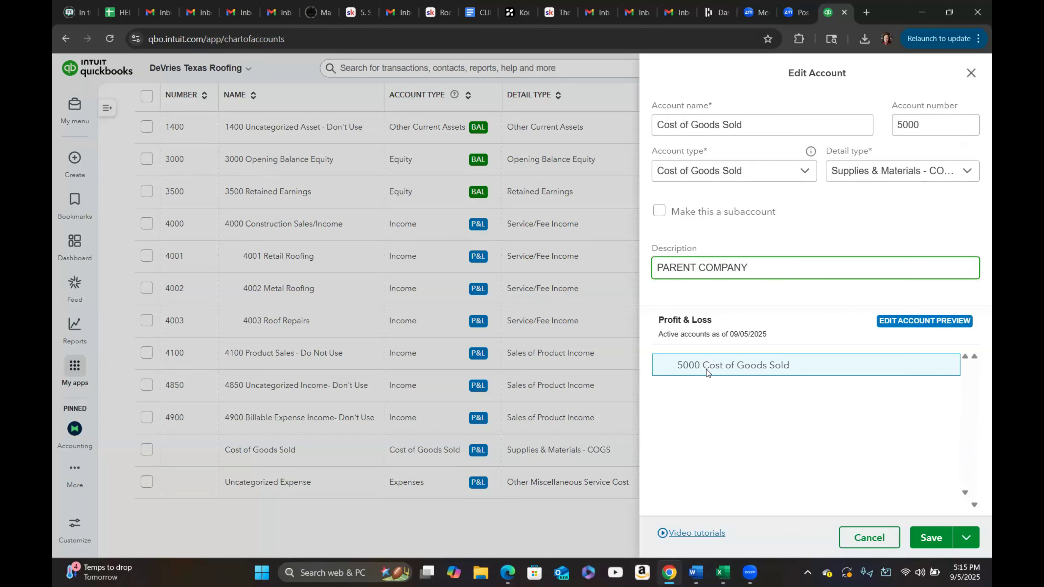
click(932, 540)
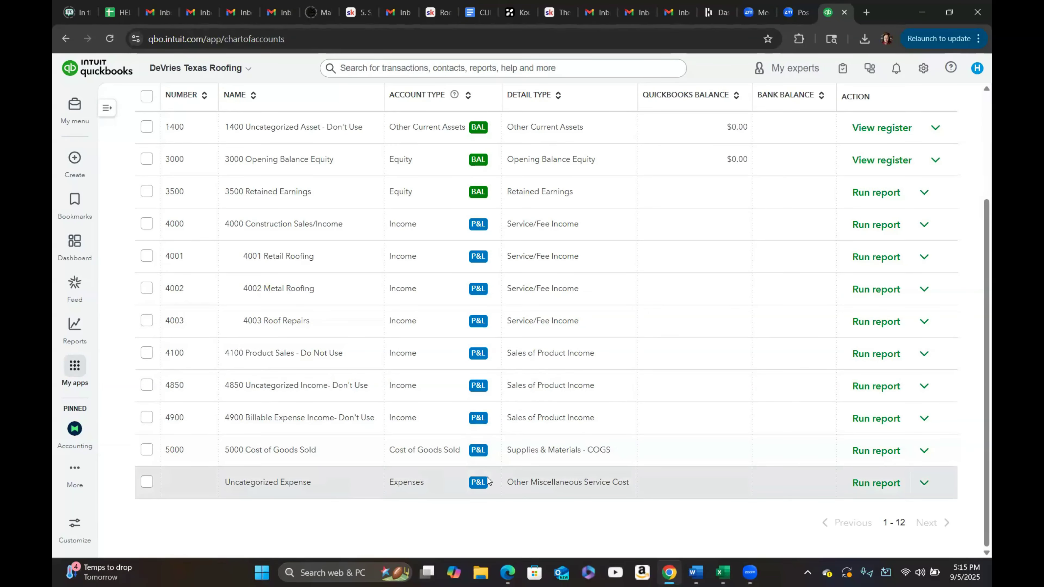
Step: Edit the Uncategorized Expense account, appending "- Do Not Use" to its name and setting its account number to 8000
click(924, 483)
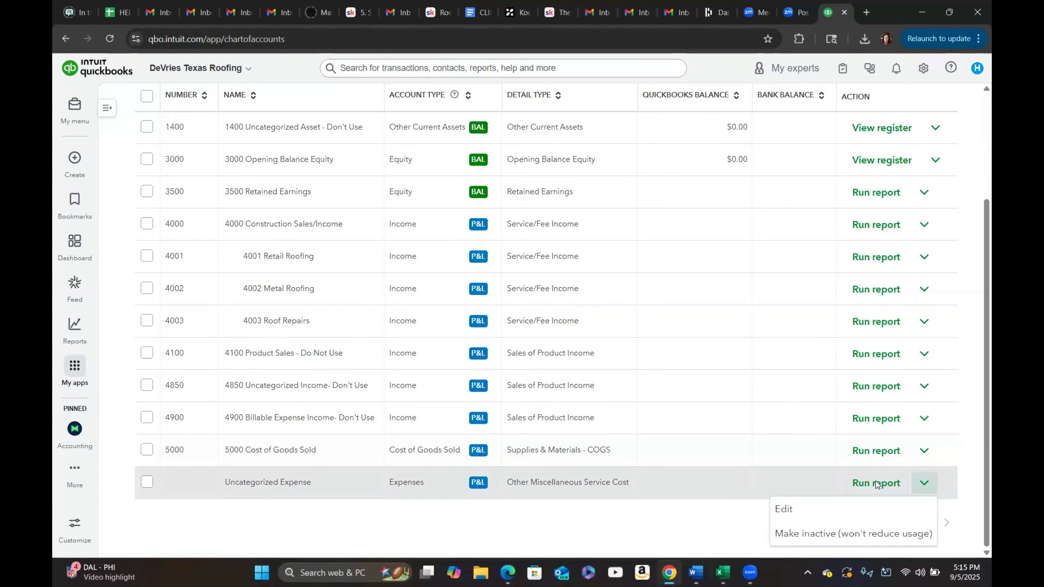
click(786, 508)
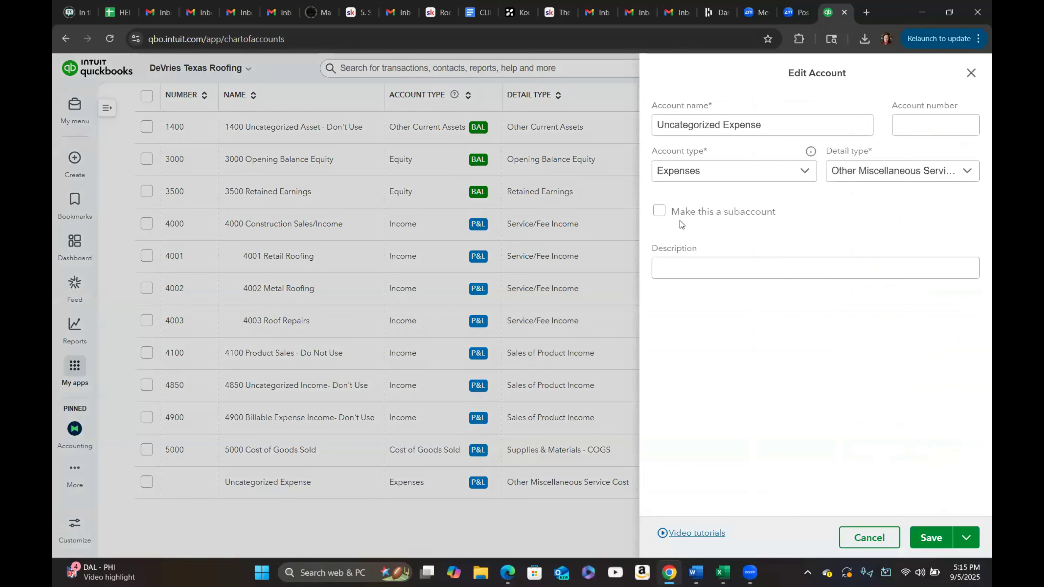
click(774, 124)
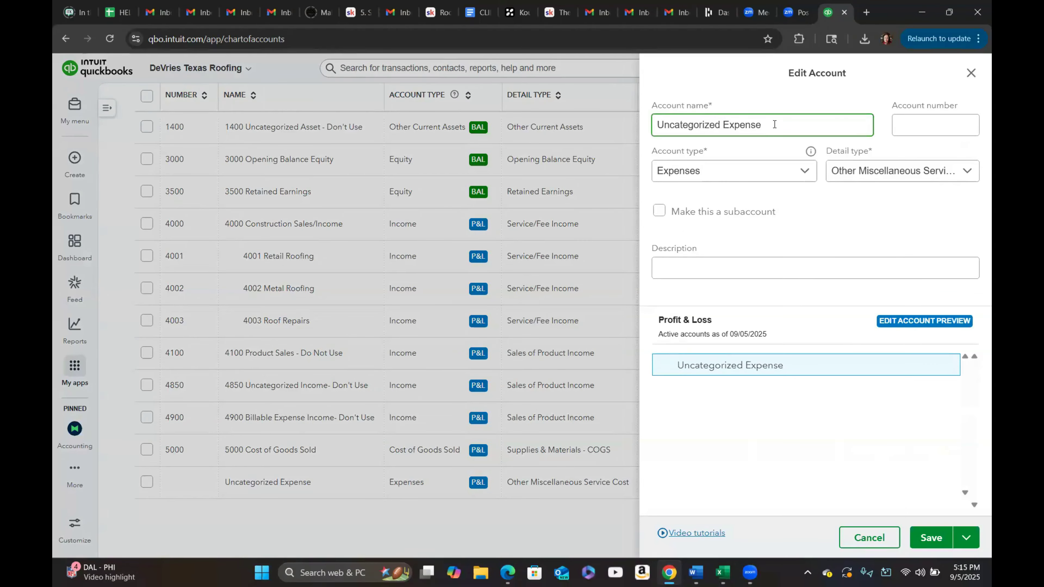
key(BackSpace)
key(BackSpace)
text(Do Not)
click(912, 121)
text(800)
click(866, 225)
Step: Enter "QBO REQUIRED" as the Uncategorized Expense account's description and save the account
click(716, 264)
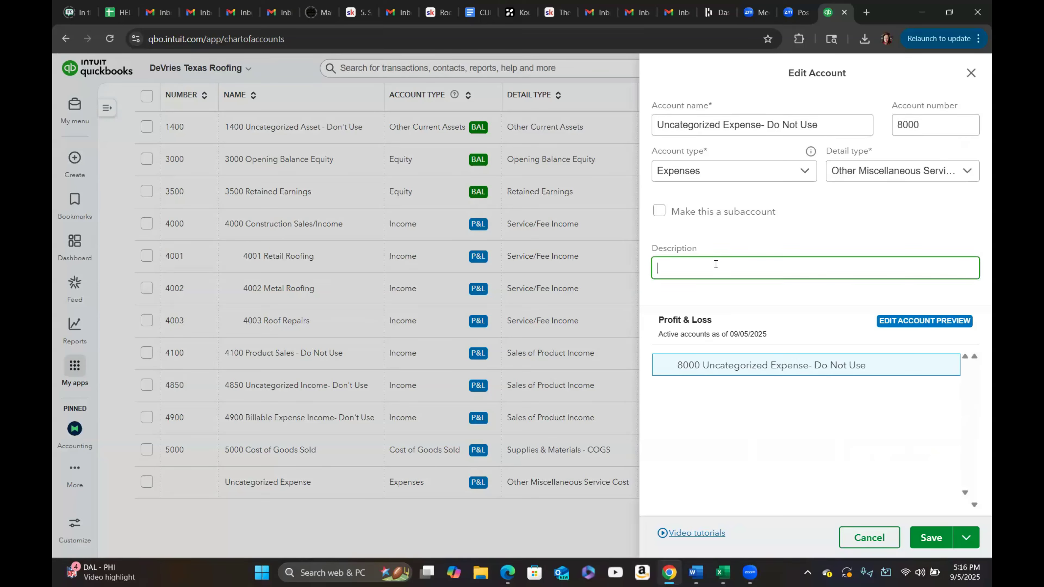
text(QBO REU)
key(BackSpace)
text(QUIRED)
click(931, 538)
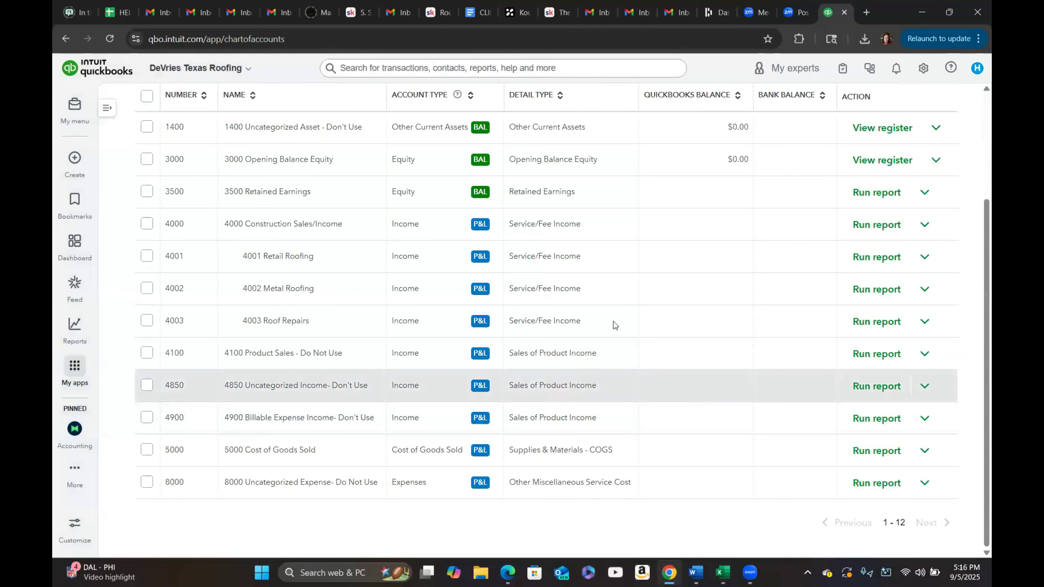
Step: Start a new account named "Banking Accounts" with account number 1000
scroll(372, 280, up, 3)
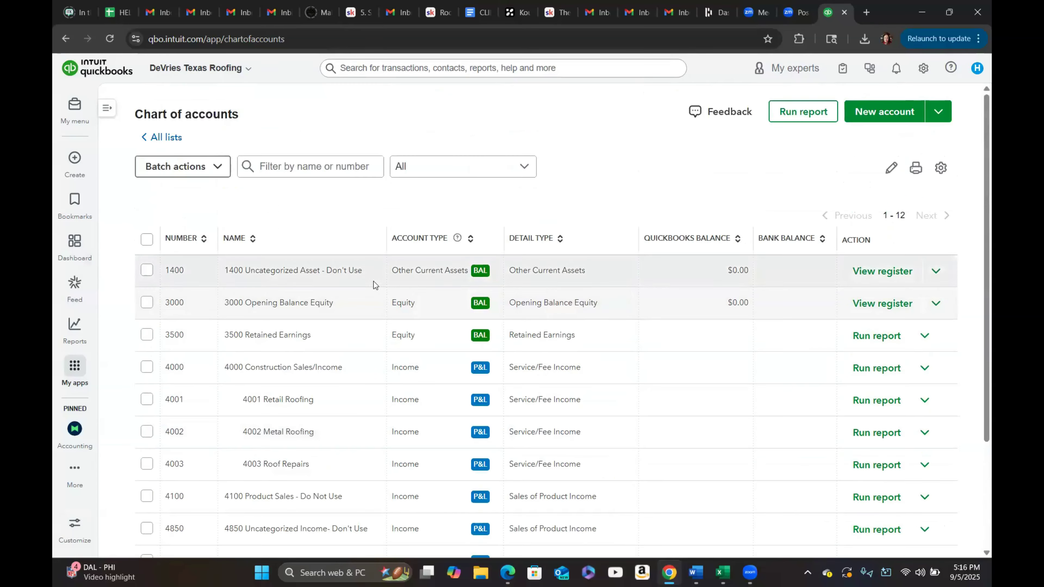
scroll(415, 352, down, 2)
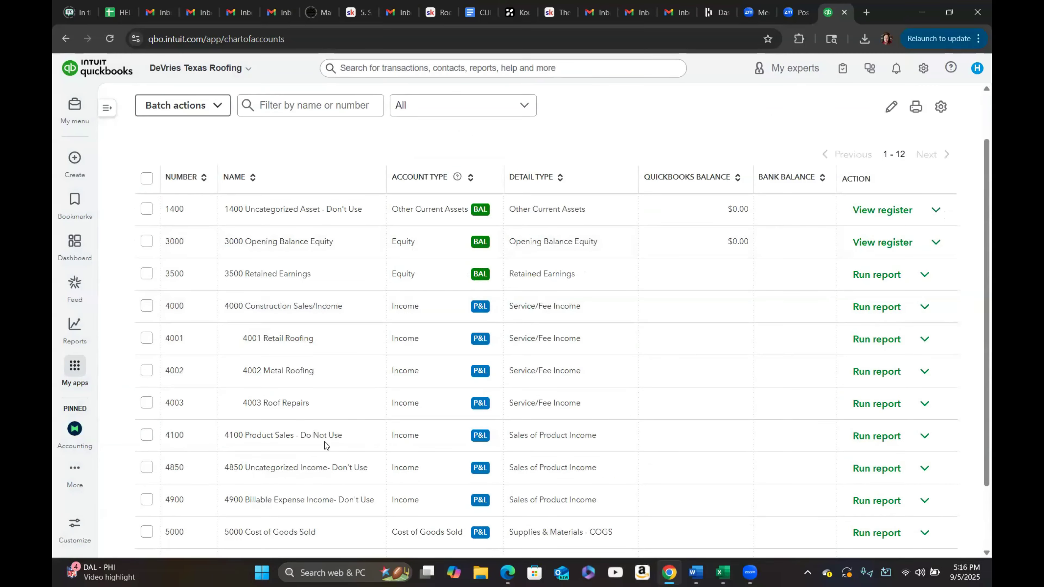
scroll(340, 522, down, 2)
scroll(341, 523, up, 3)
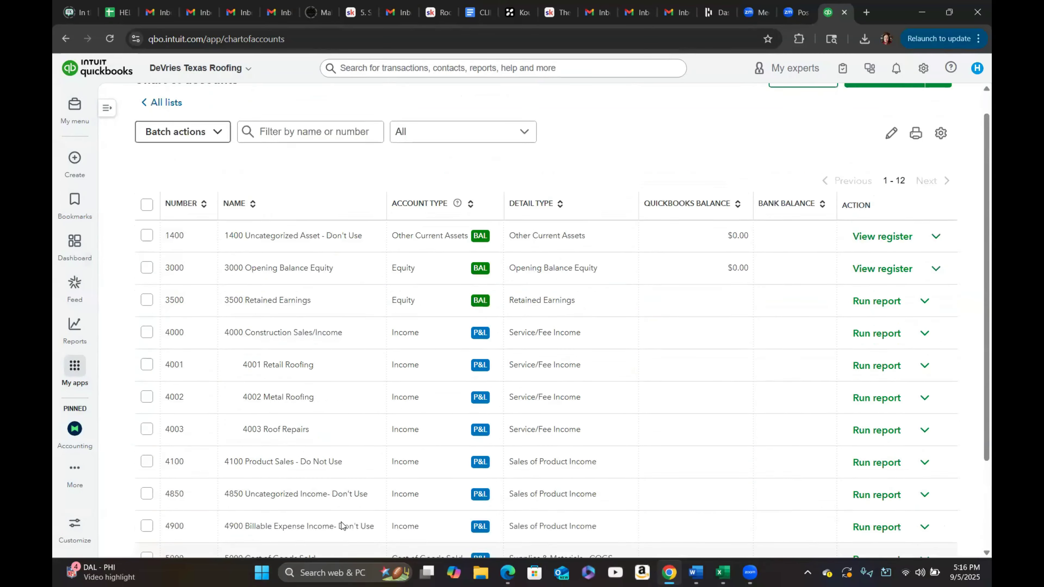
scroll(340, 524, up, 1)
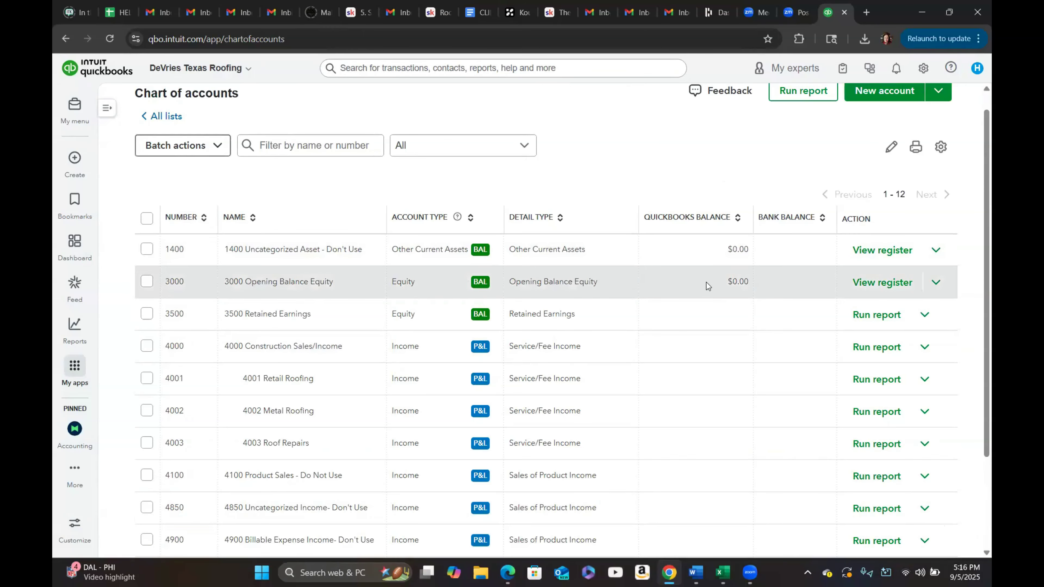
scroll(838, 184, up, 1)
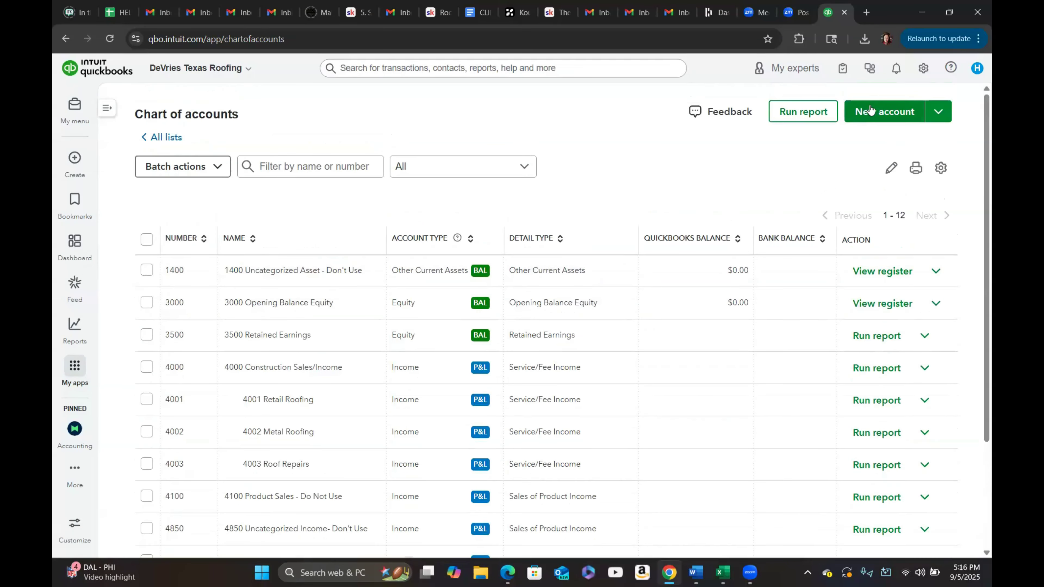
click(871, 115)
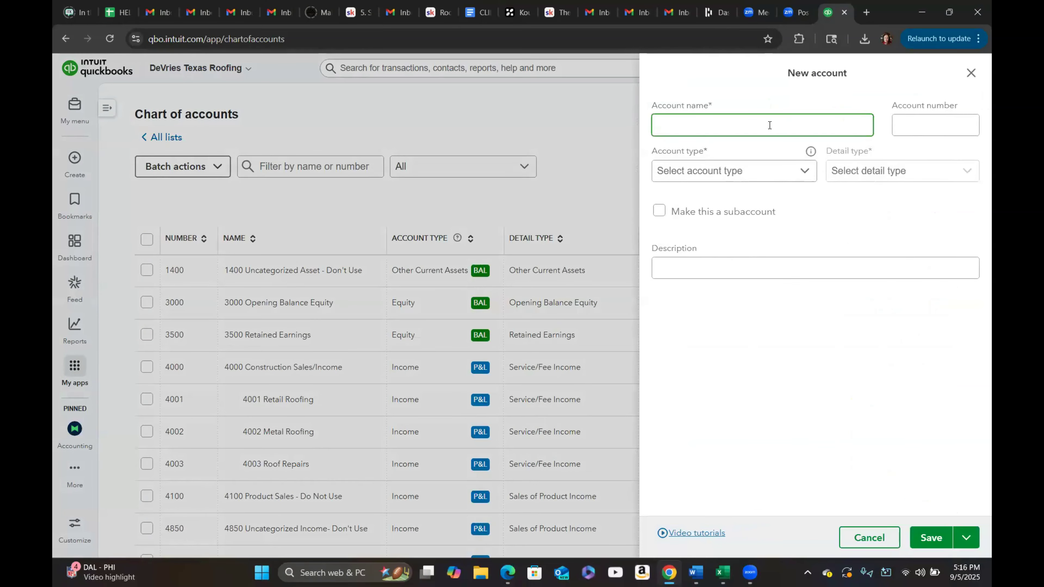
text(bA)
key(BackSpace)
key(BackSpace)
key(BackSpace)
text(Banking Accounts)
click(947, 119)
text(1000)
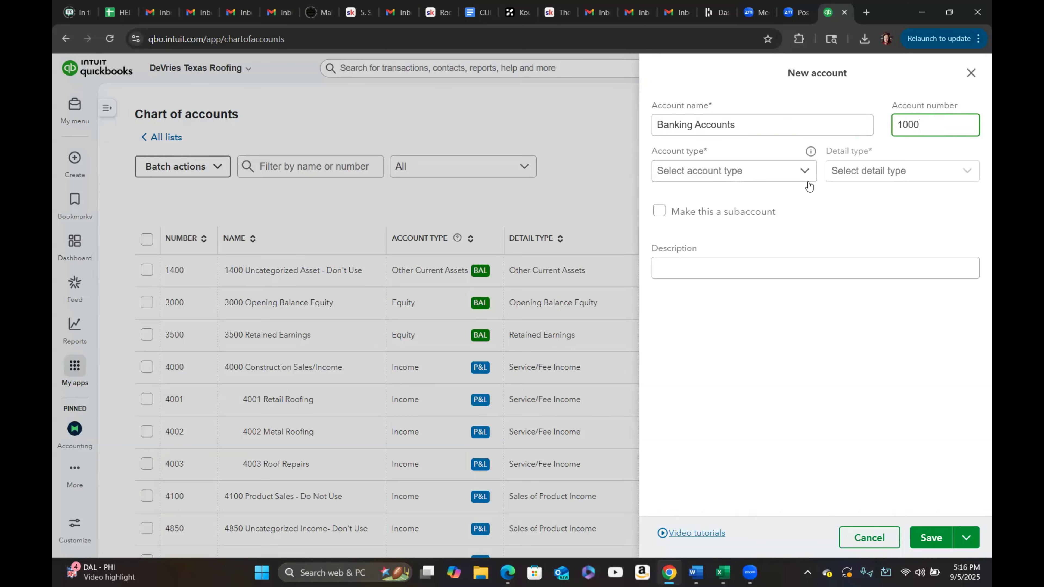
Step: Set Banking Accounts to type Bank and detail type Checking, describe it as "Parent Company", and save it
click(802, 173)
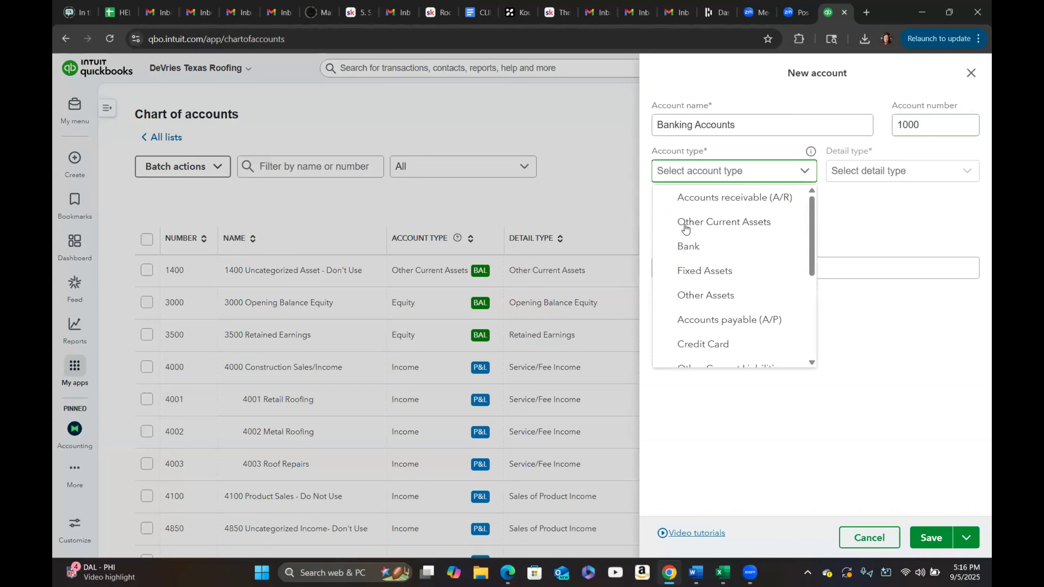
click(688, 249)
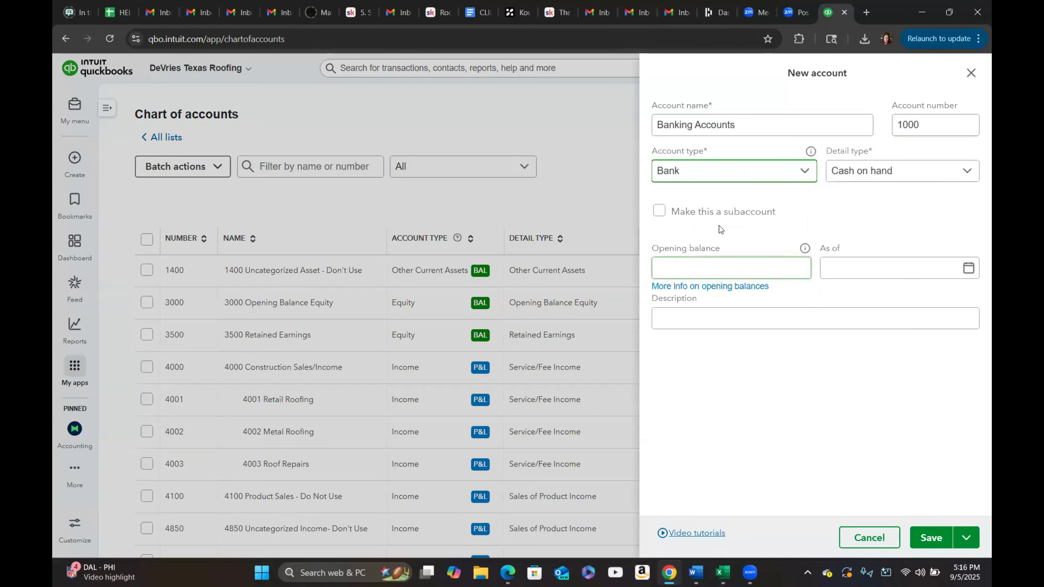
click(960, 175)
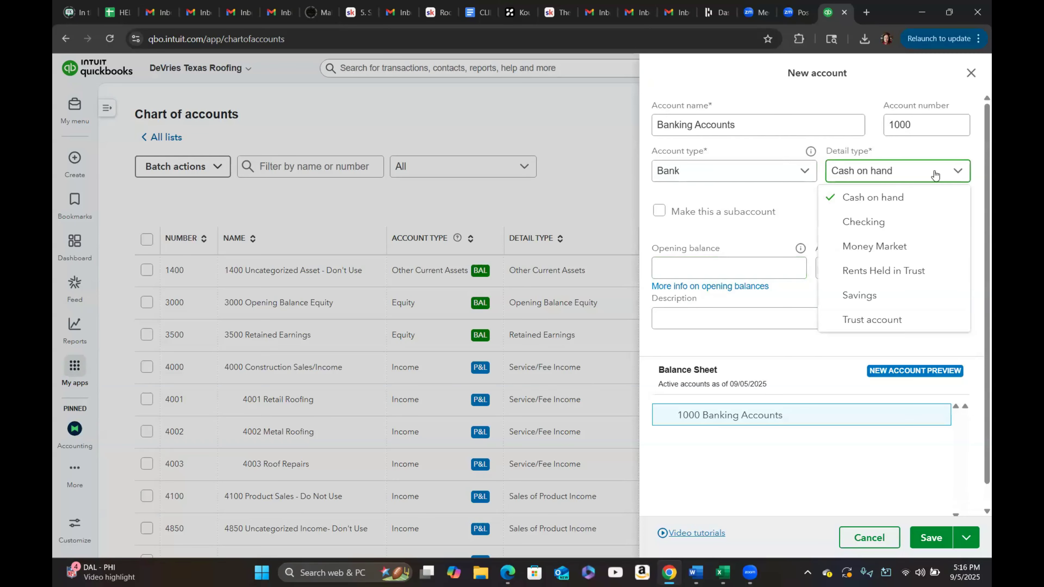
click(871, 224)
click(823, 325)
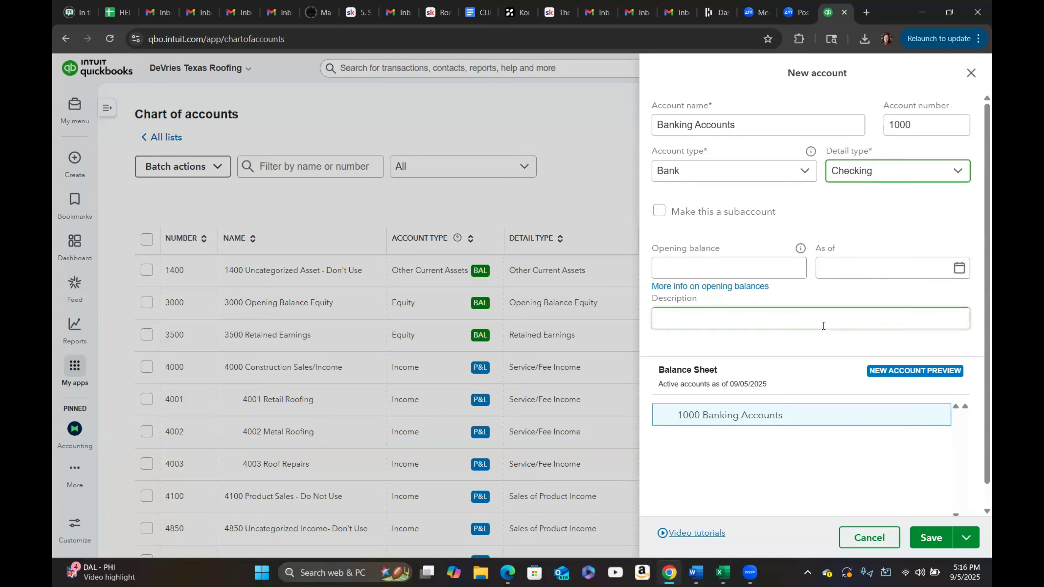
click(752, 314)
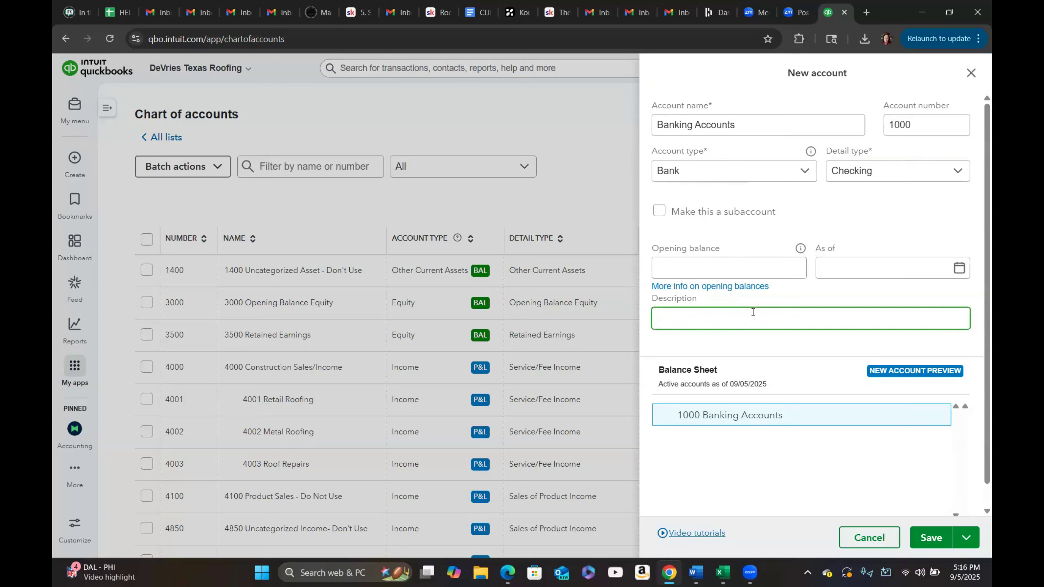
text(Parent Company)
click(932, 538)
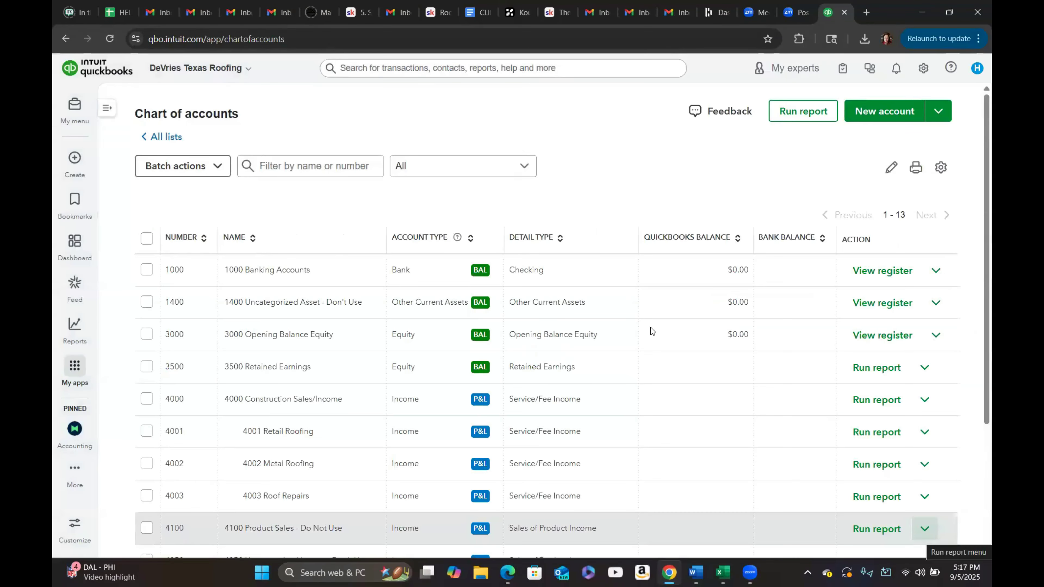
Step: Start a new account named "Wells Fargo" with number 1002, account type Bank and detail type Checking
click(867, 115)
click(760, 120)
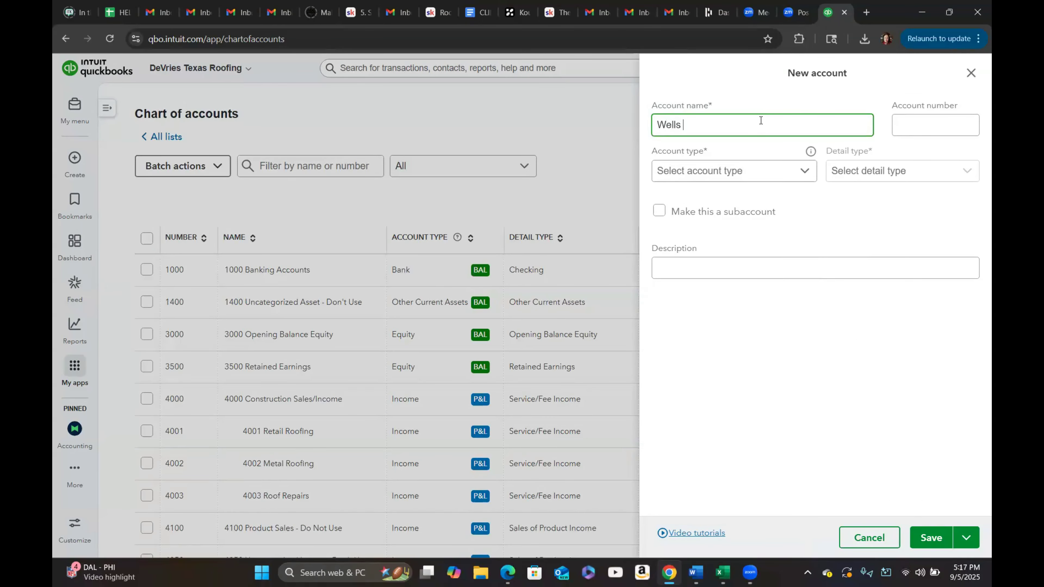
key(Tab)
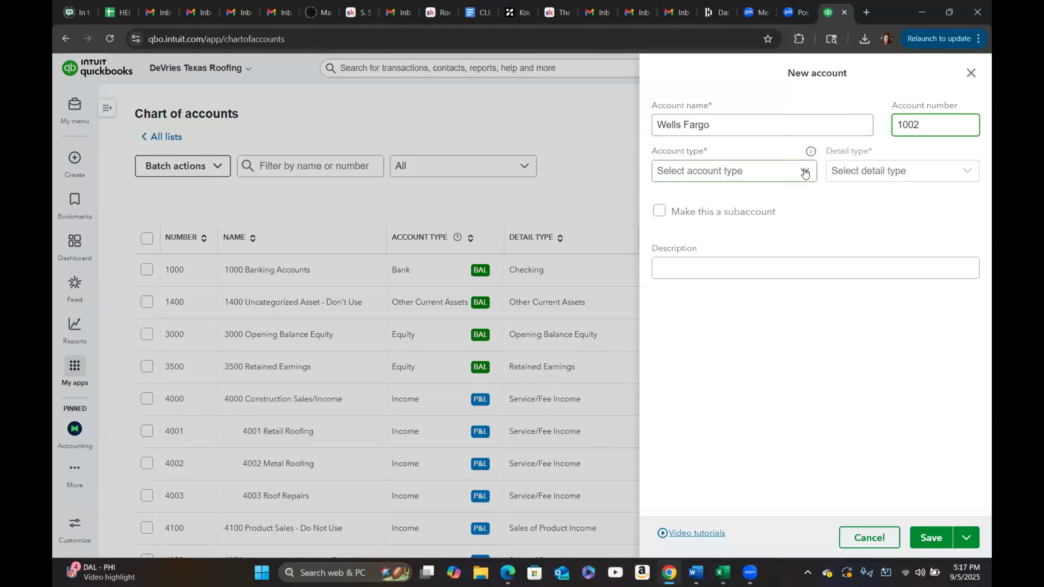
click(772, 169)
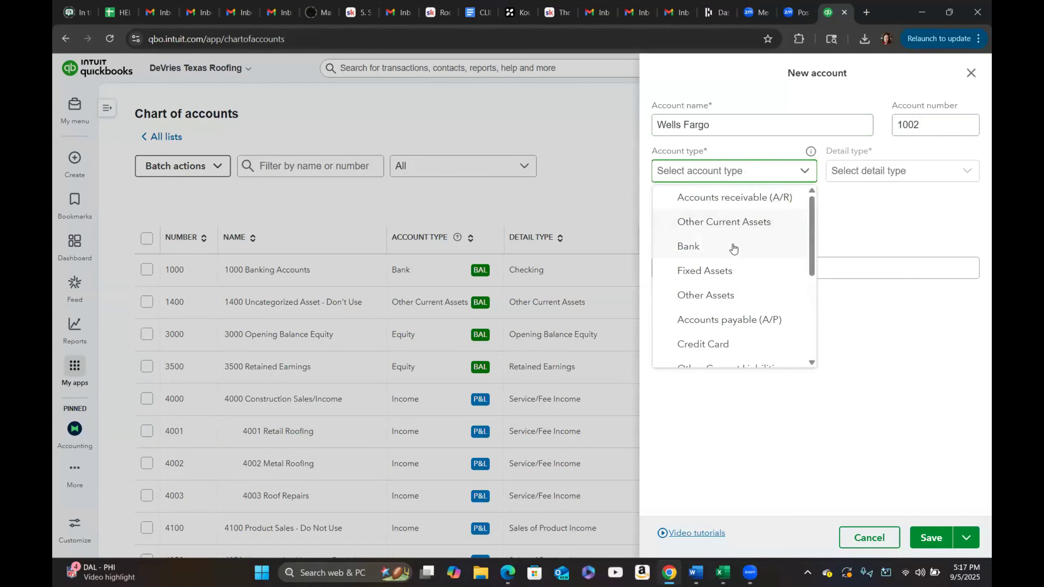
scroll(731, 245, down, 2)
scroll(724, 243, up, 2)
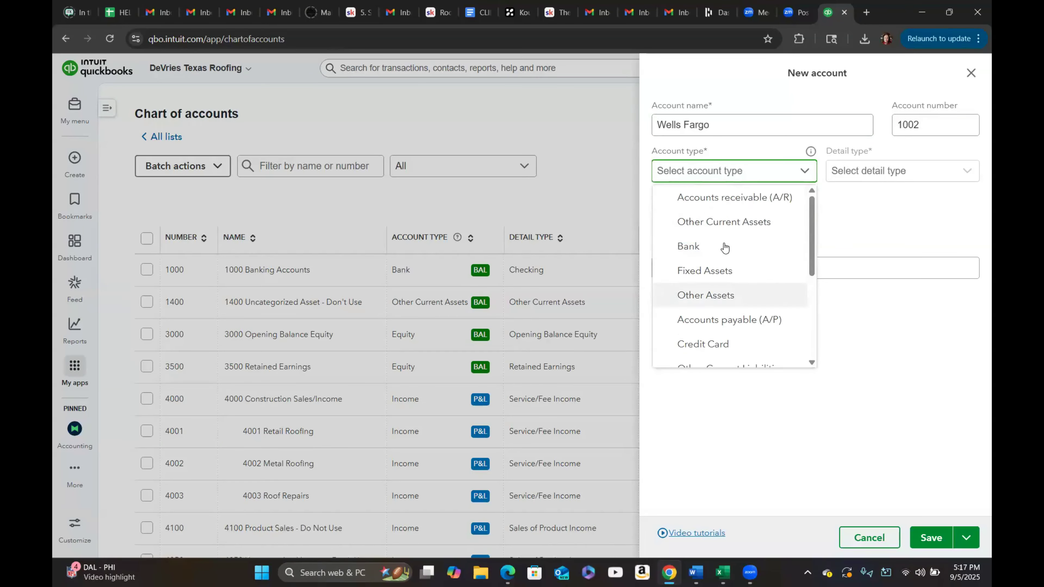
click(707, 247)
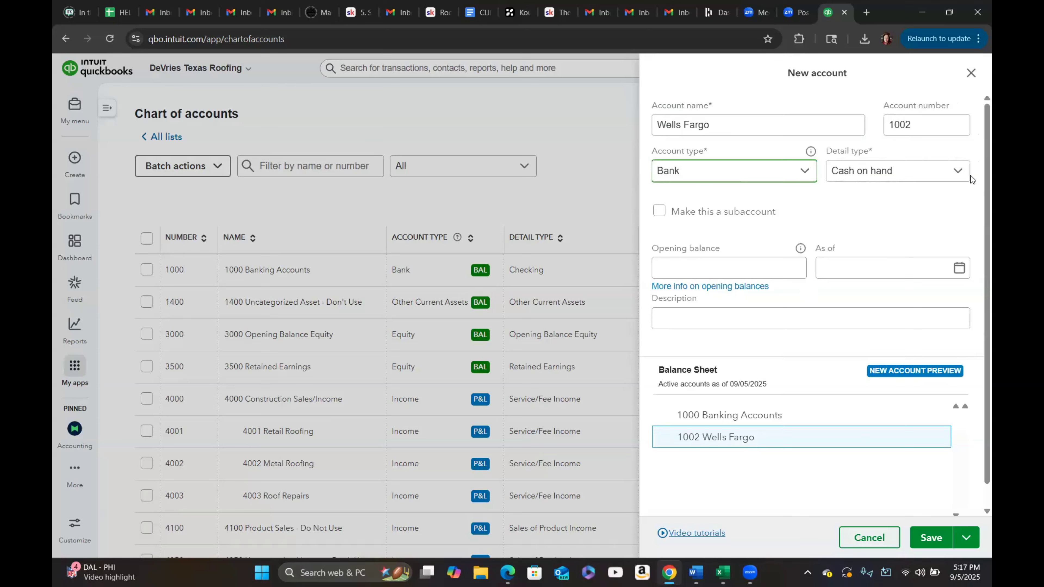
click(957, 170)
click(870, 224)
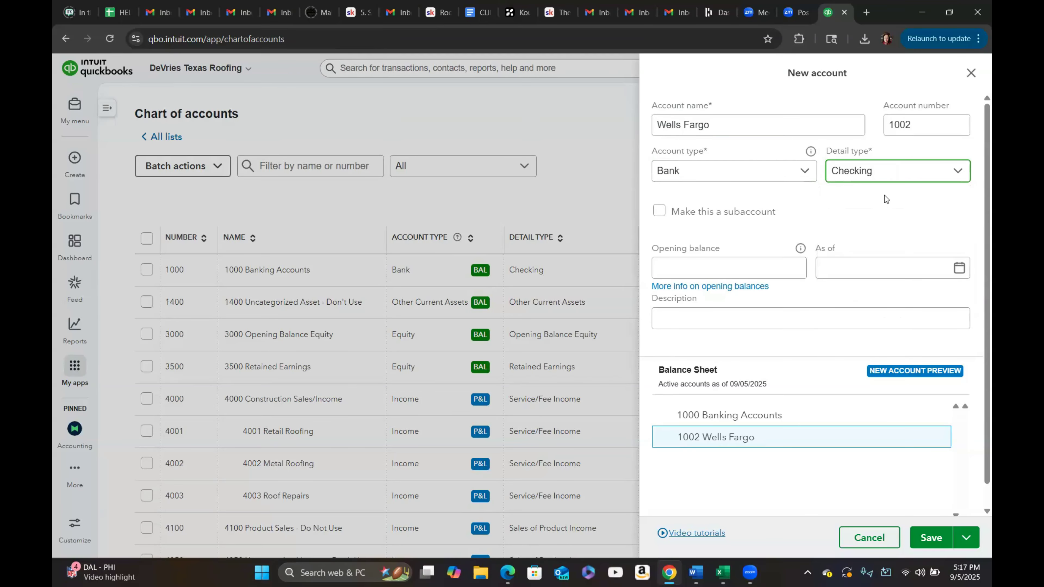
Step: Make the Wells Fargo account a subaccount of 1000 Banking Accounts and save it
click(661, 213)
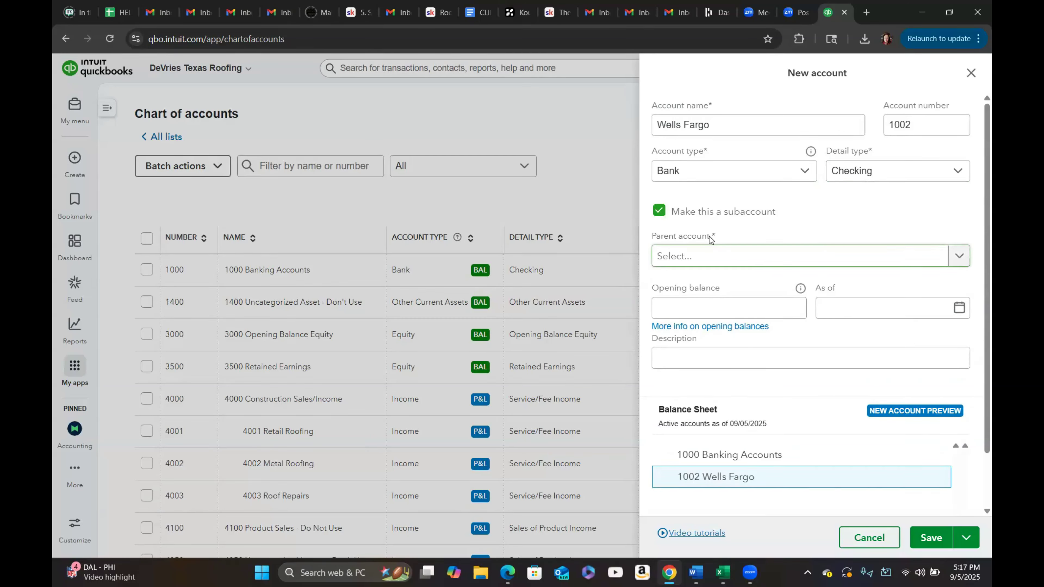
click(959, 259)
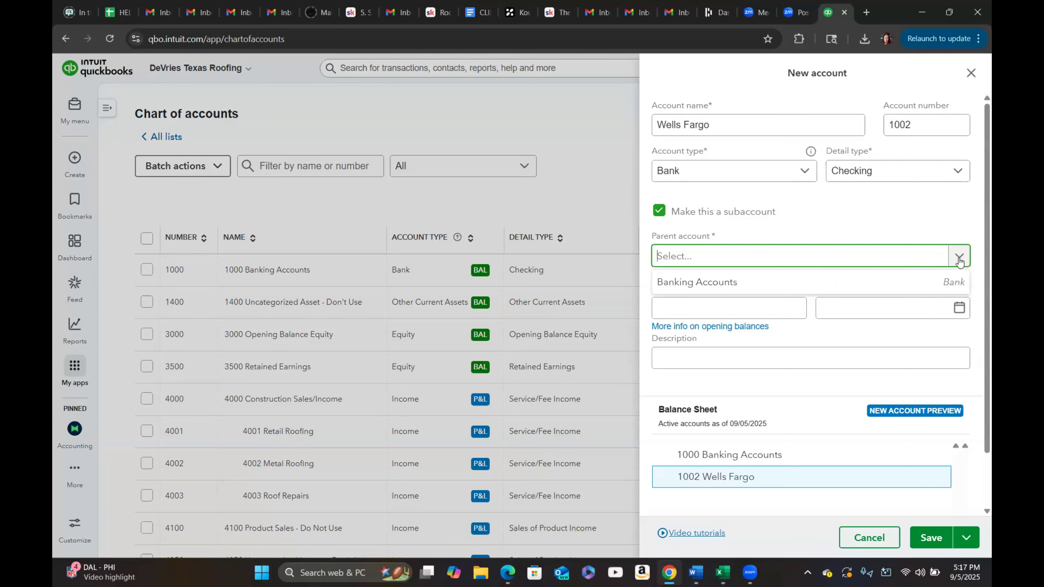
click(724, 284)
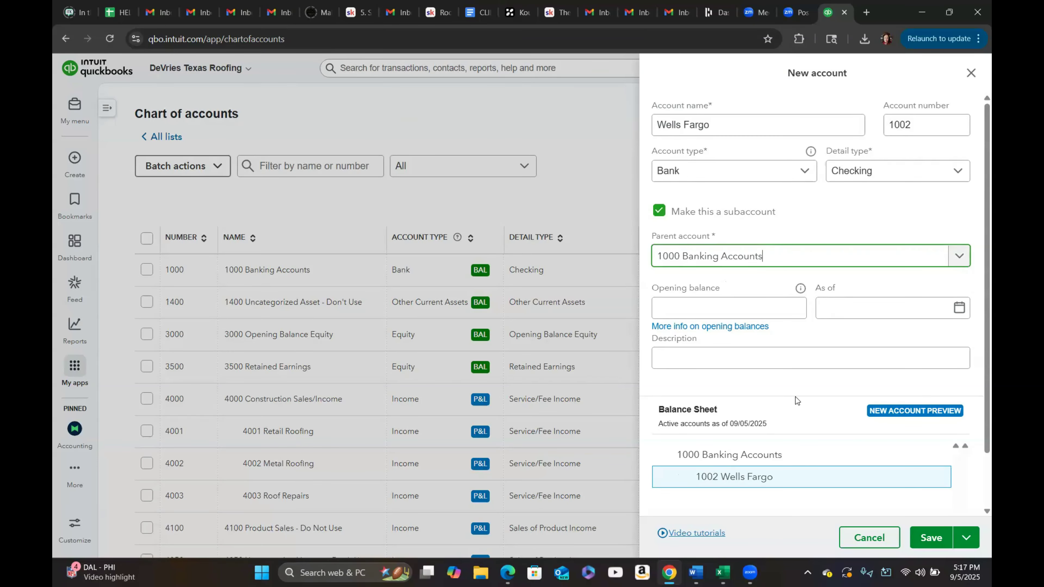
scroll(797, 399, down, 1)
scroll(796, 399, down, 1)
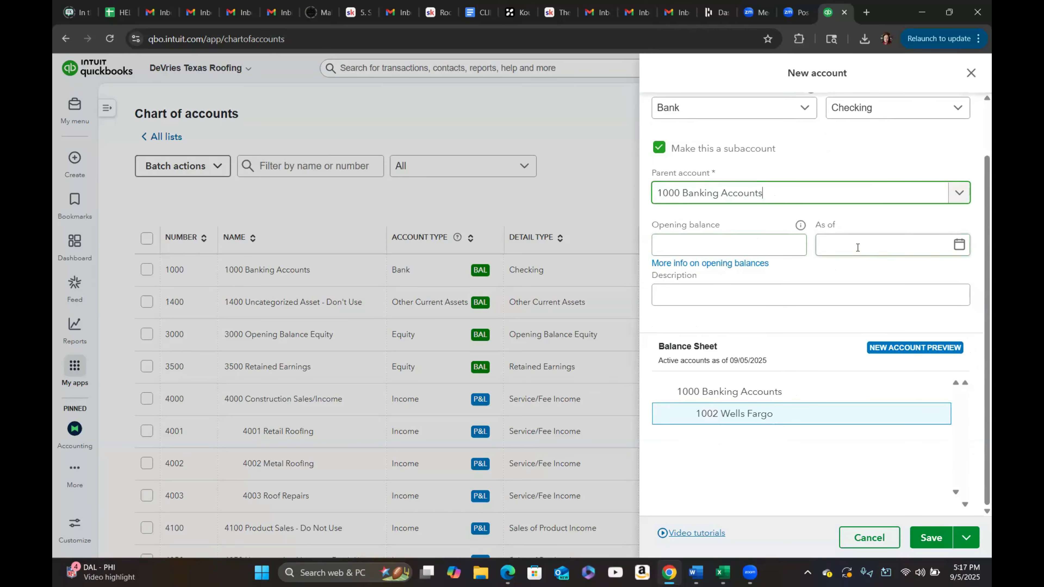
click(931, 537)
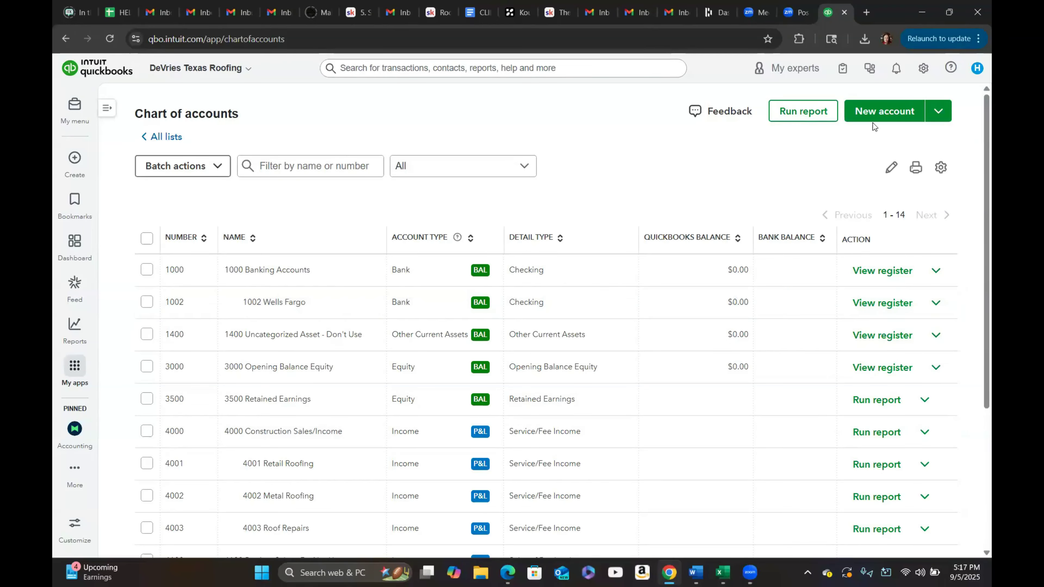
Step: Start a new account named "Wells Fargo - " plus the bank account's last four digits, with number 1004, type Bank and detail type Savings
click(874, 113)
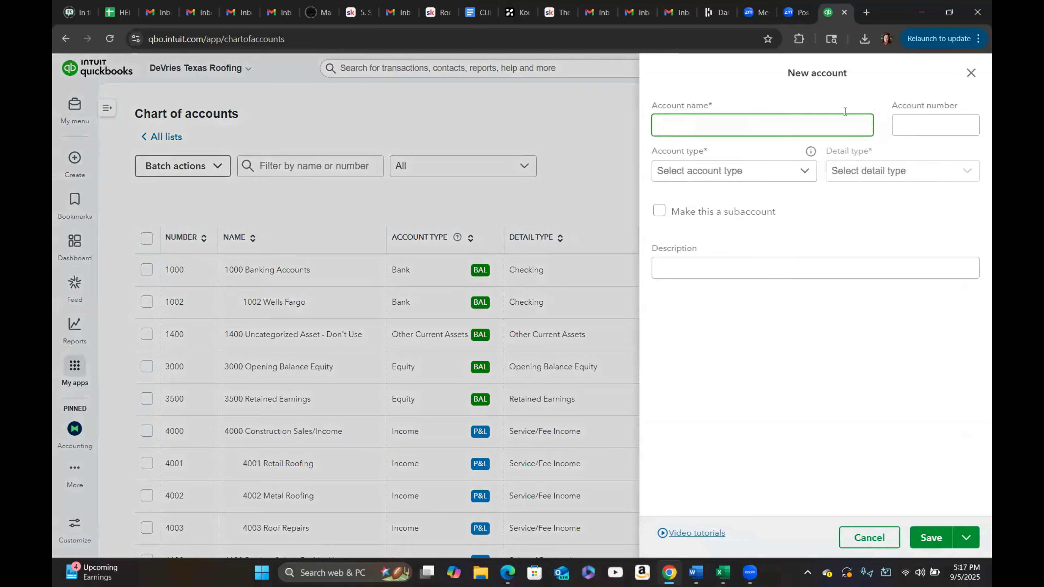
text(Wells Fargo - 2123)
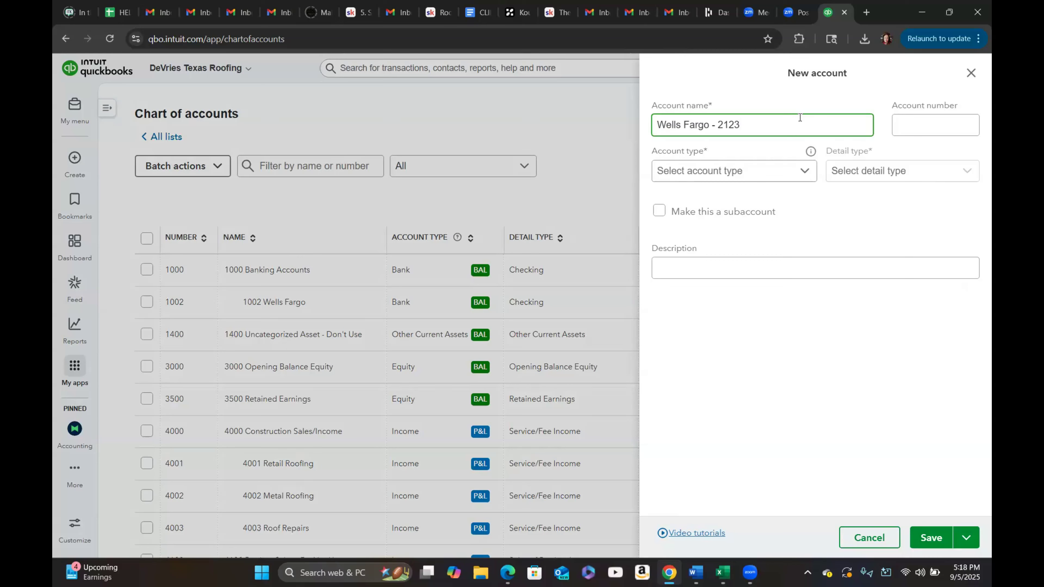
click(916, 123)
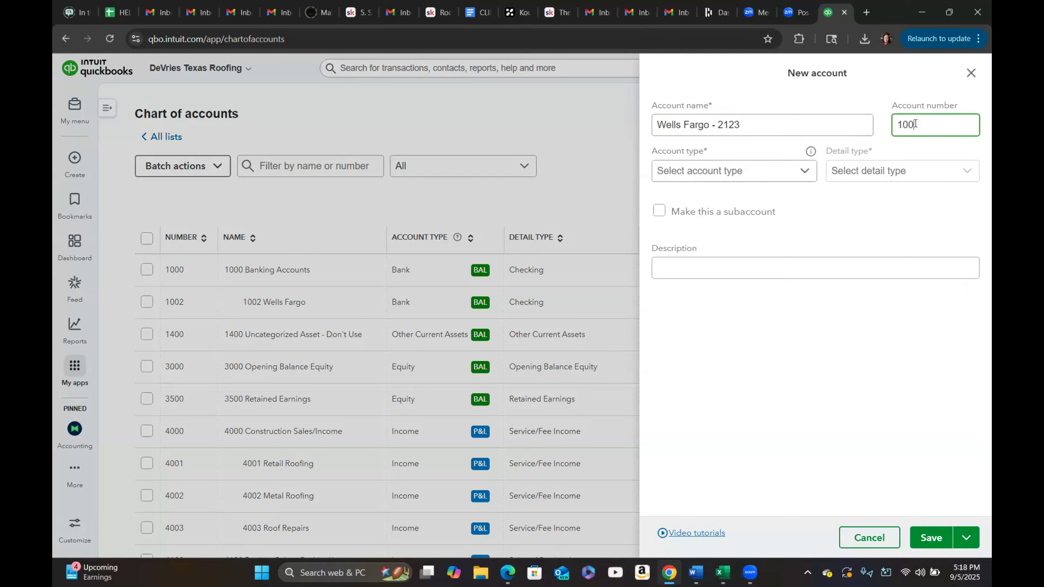
text(1004)
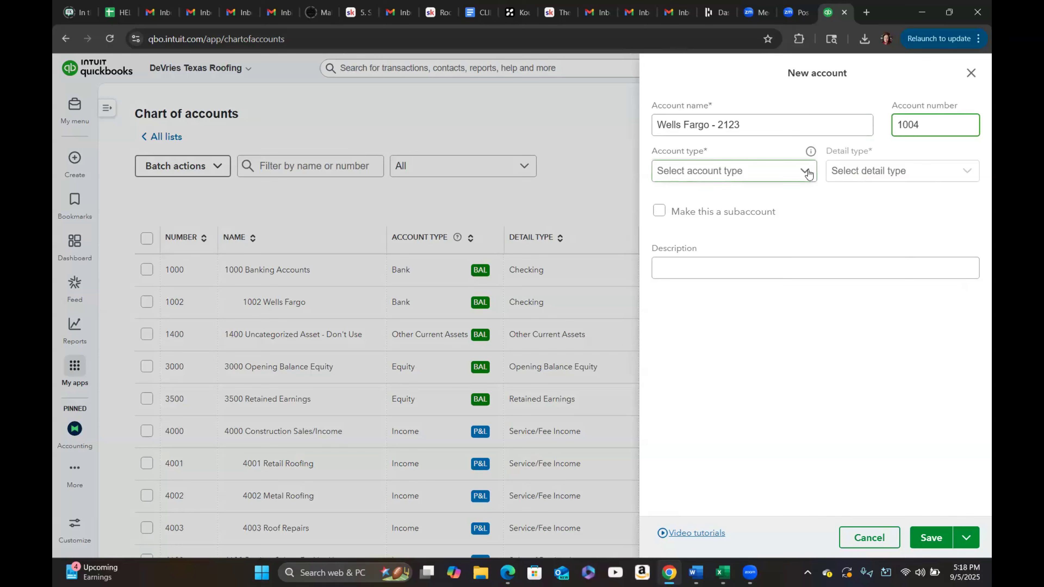
click(807, 171)
click(695, 246)
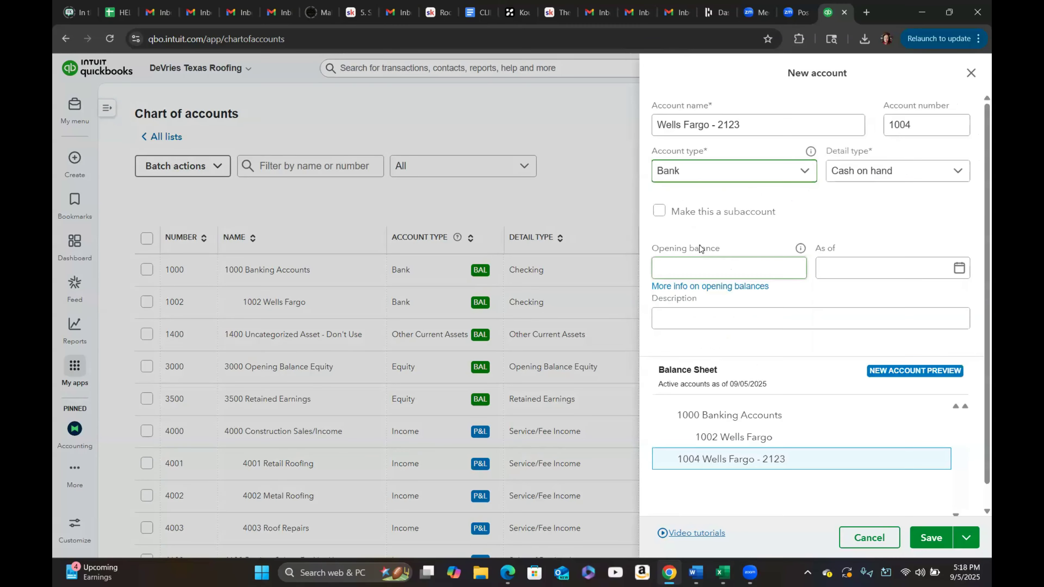
click(955, 171)
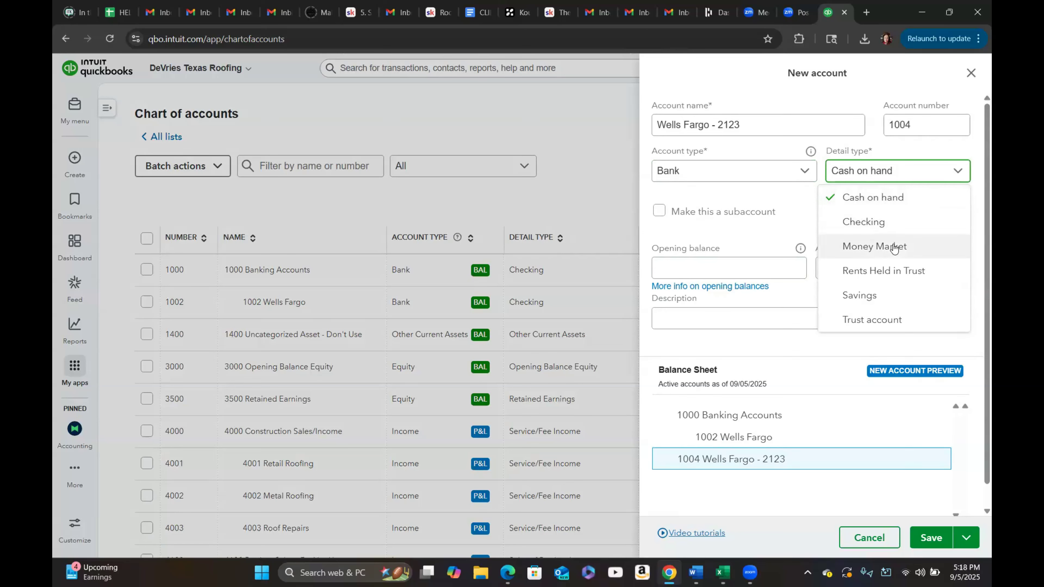
click(880, 295)
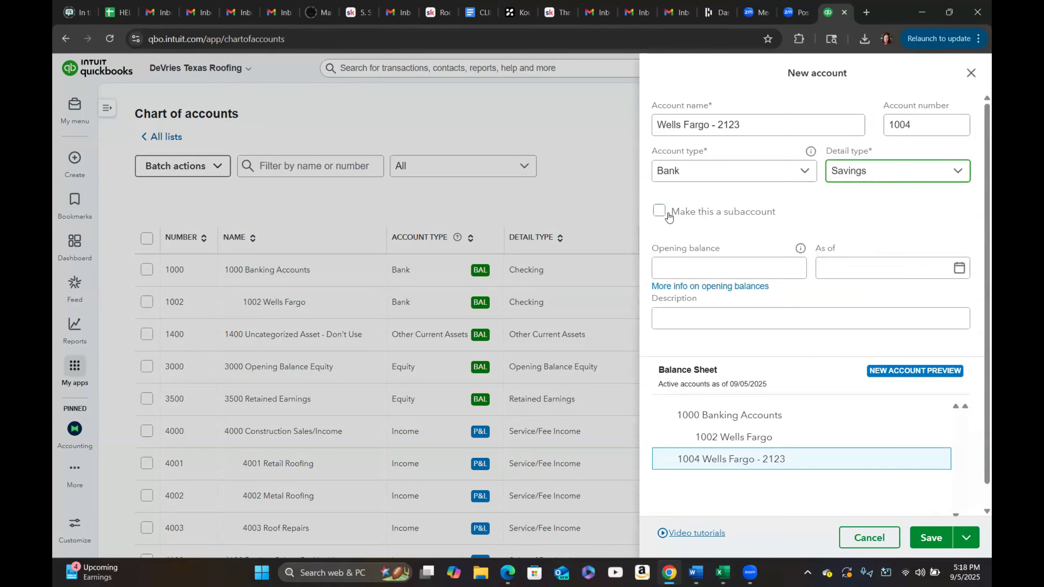
Step: Make the new Wells Fargo savings account a subaccount of 1000 Banking Accounts and save it
click(660, 211)
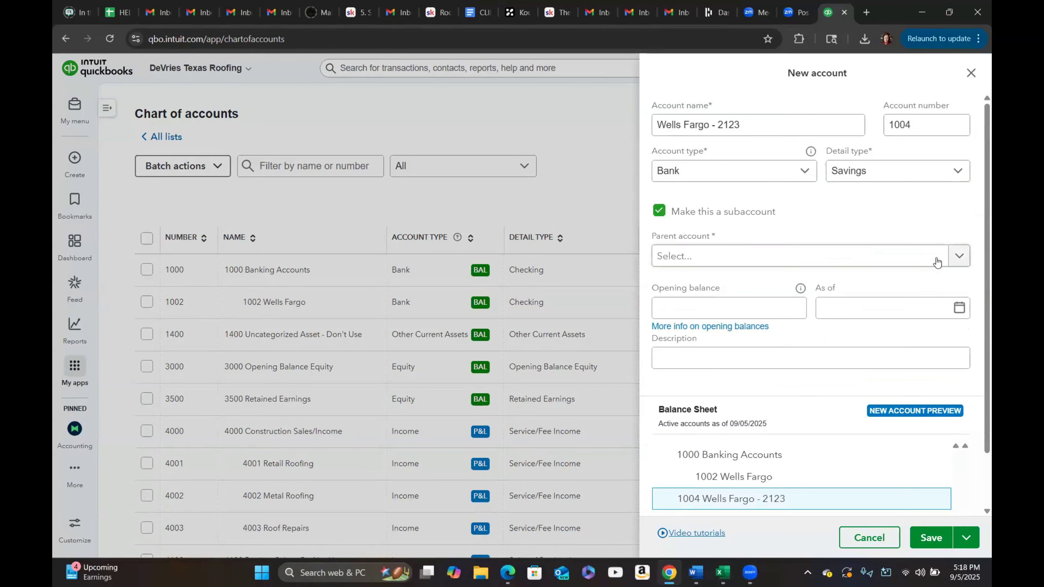
click(954, 257)
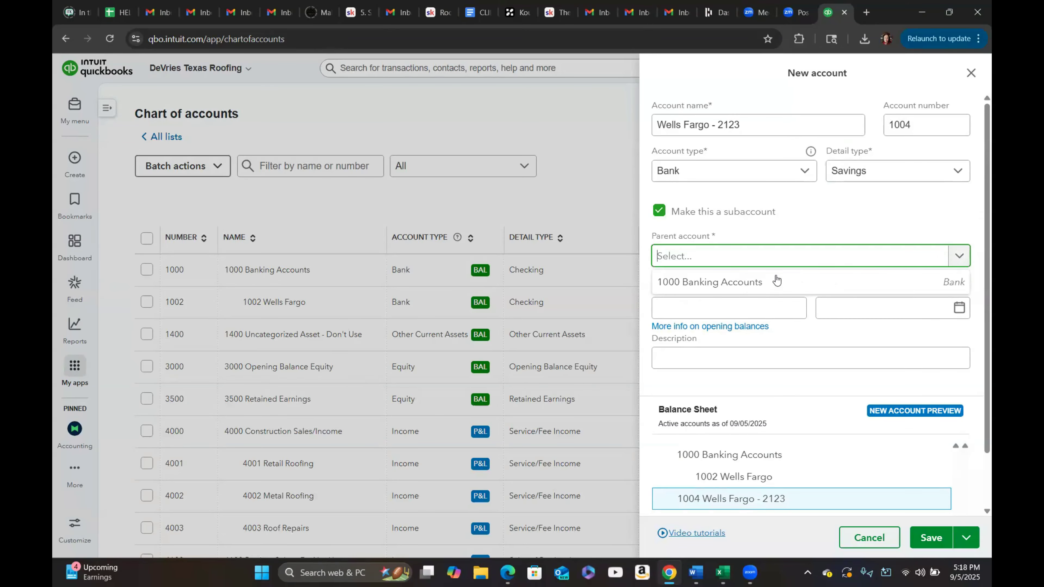
click(757, 282)
click(928, 539)
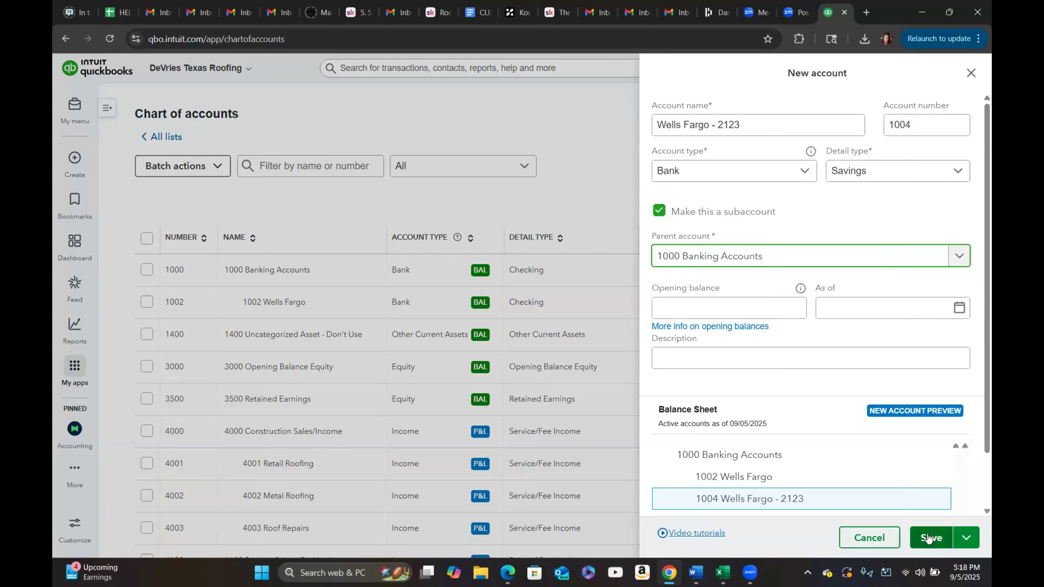
click(928, 539)
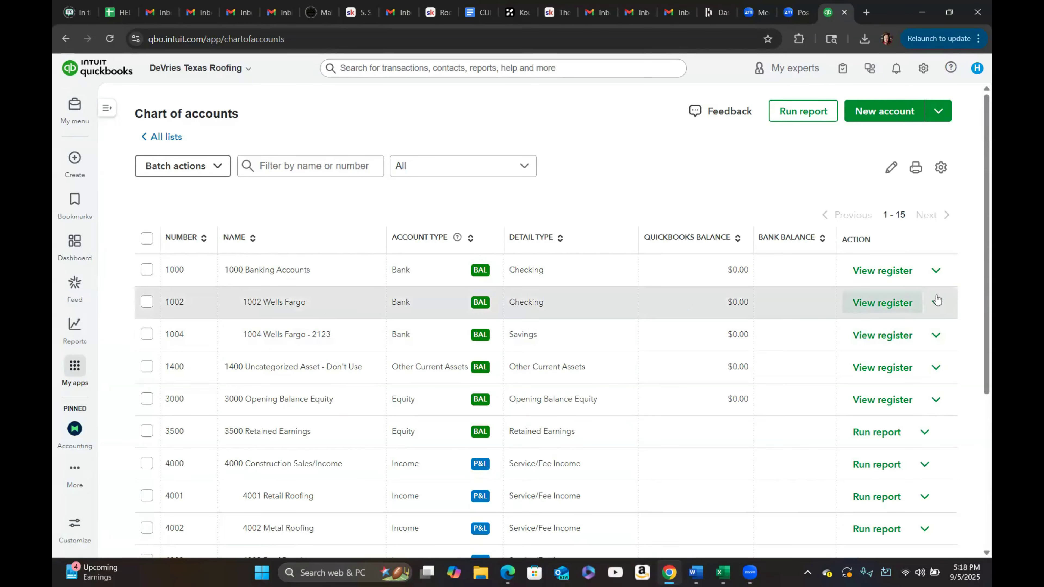
Step: Rename the 1002 Wells Fargo account as "Wells Fargo-Checking" and save it
click(937, 303)
click(817, 352)
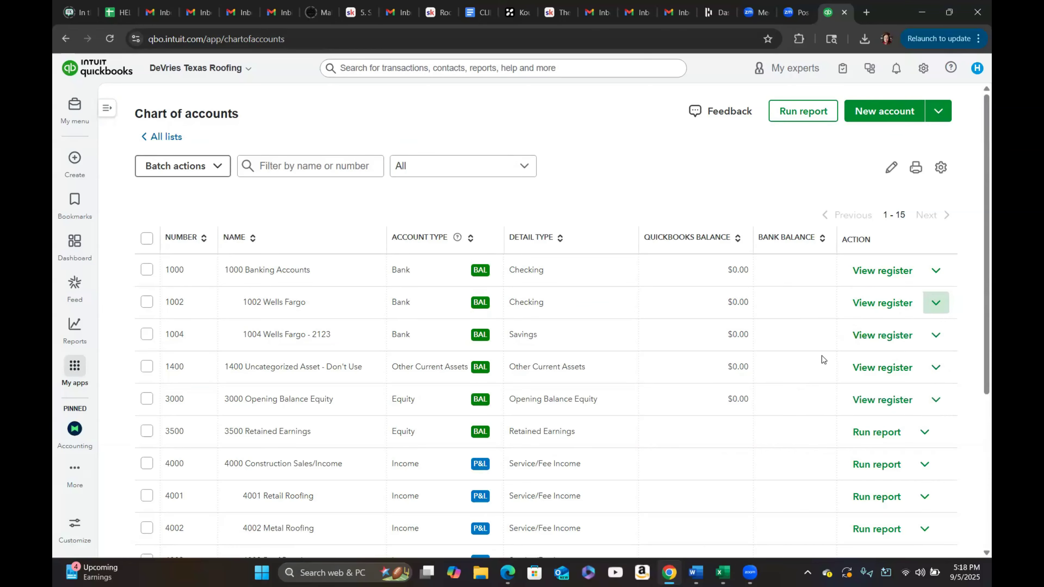
click(737, 125)
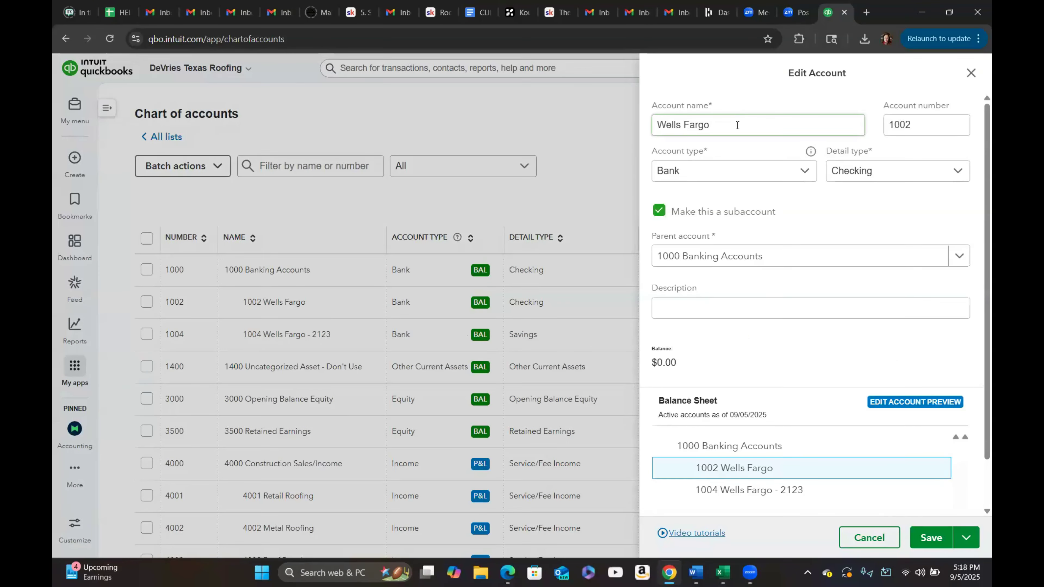
text(-Checking)
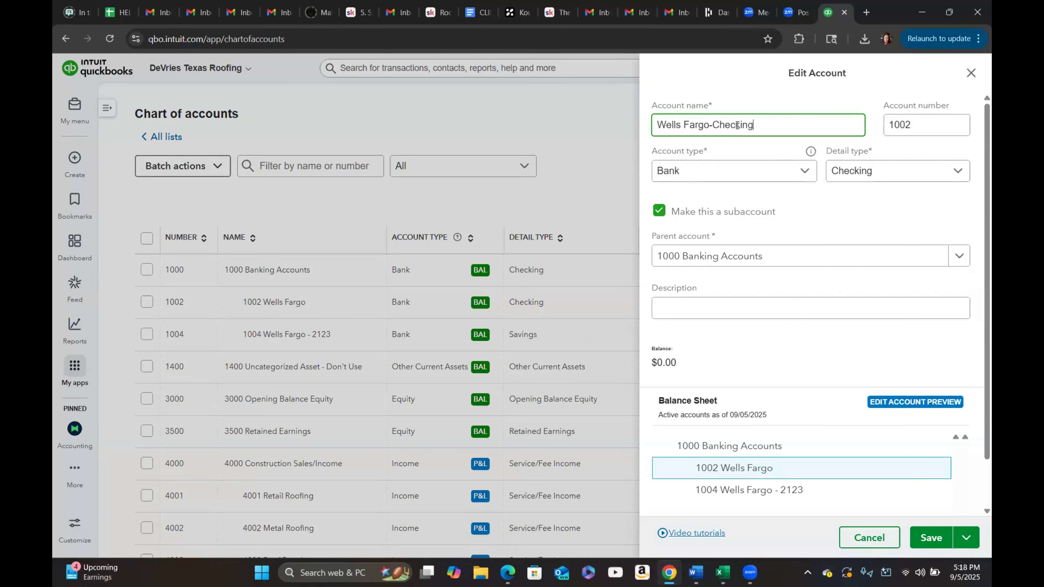
click(939, 539)
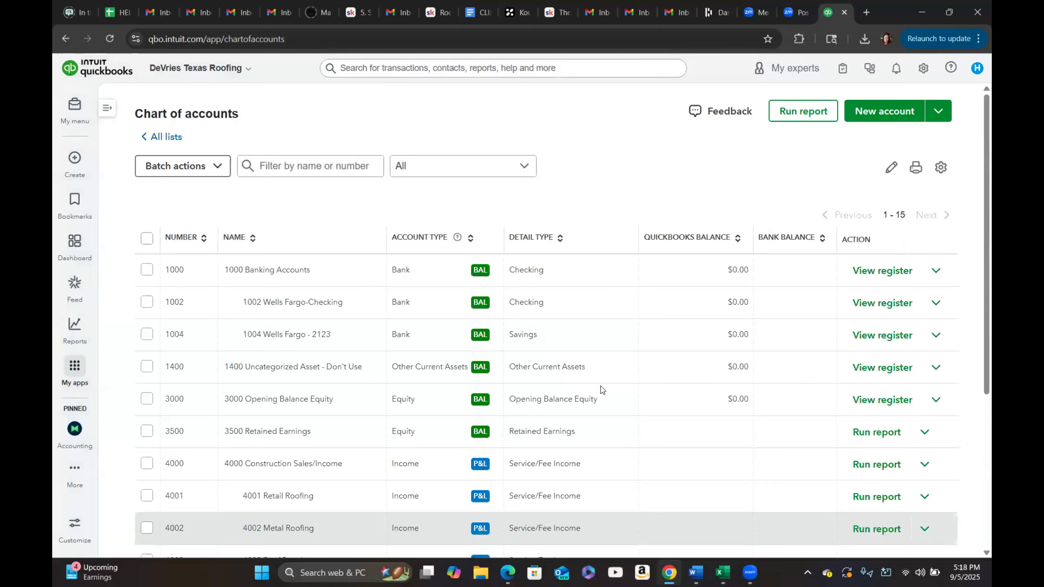
click(935, 303)
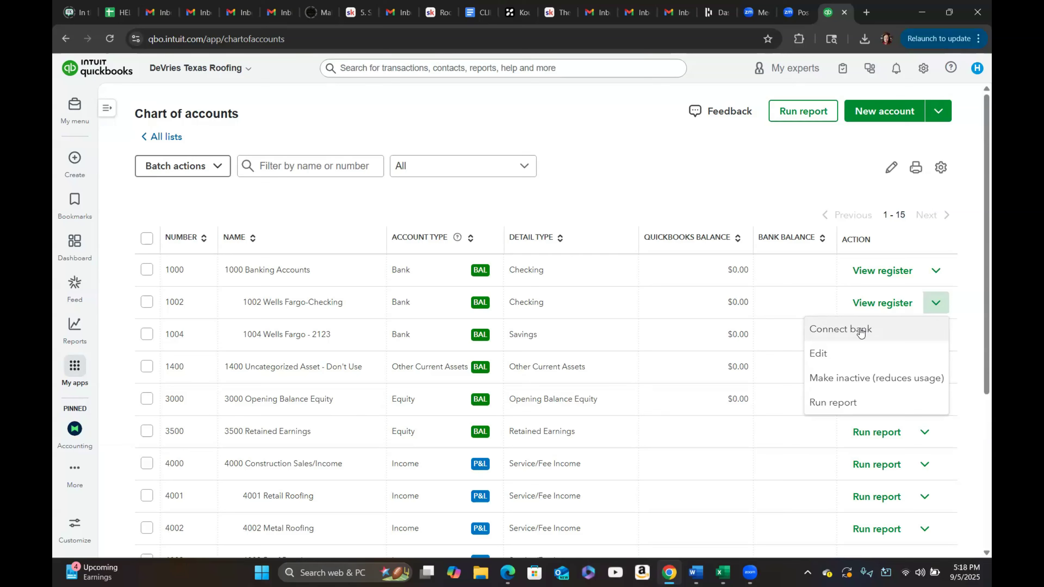
click(935, 304)
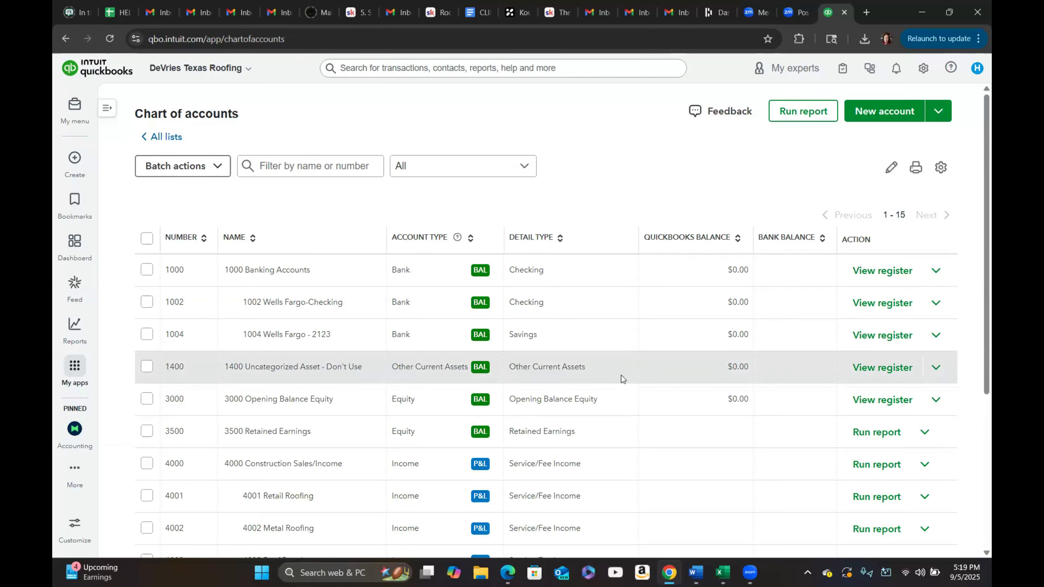
scroll(621, 374, down, 1)
scroll(620, 375, up, 1)
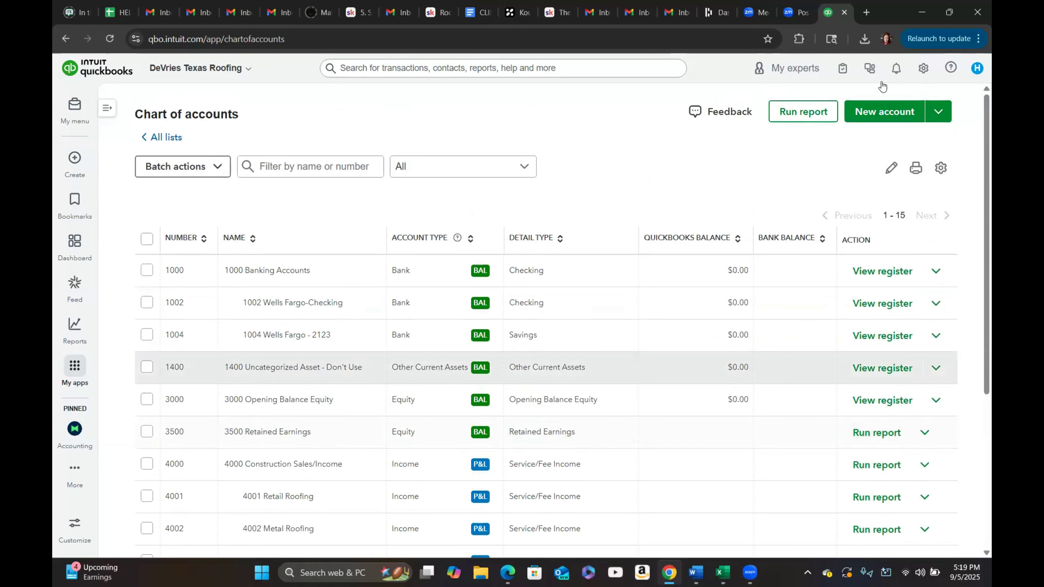
Step: Start a new account named "Chase Credit Card" with account type Credit Card and number 2021
click(889, 114)
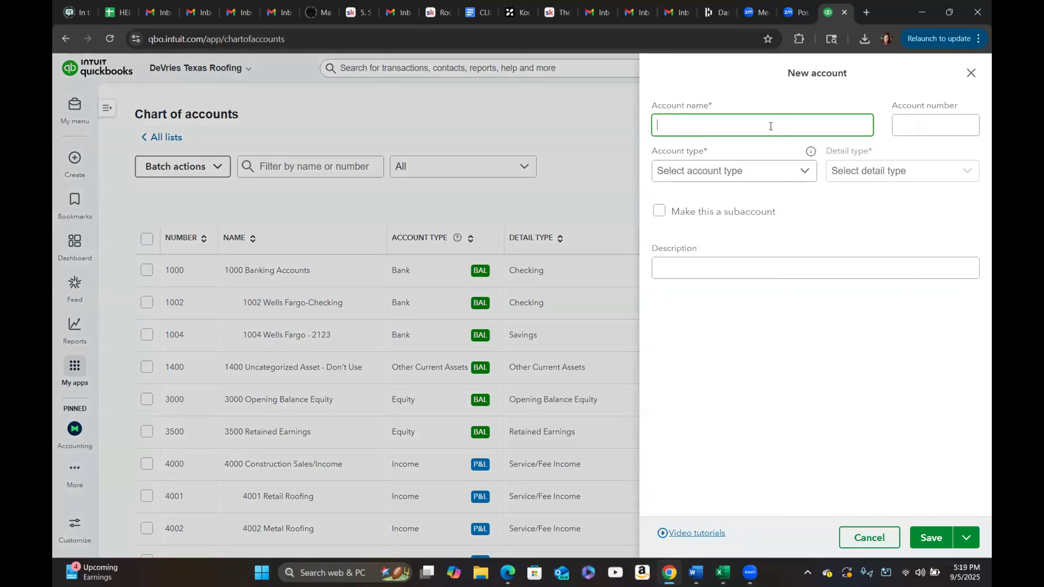
text(Chase)
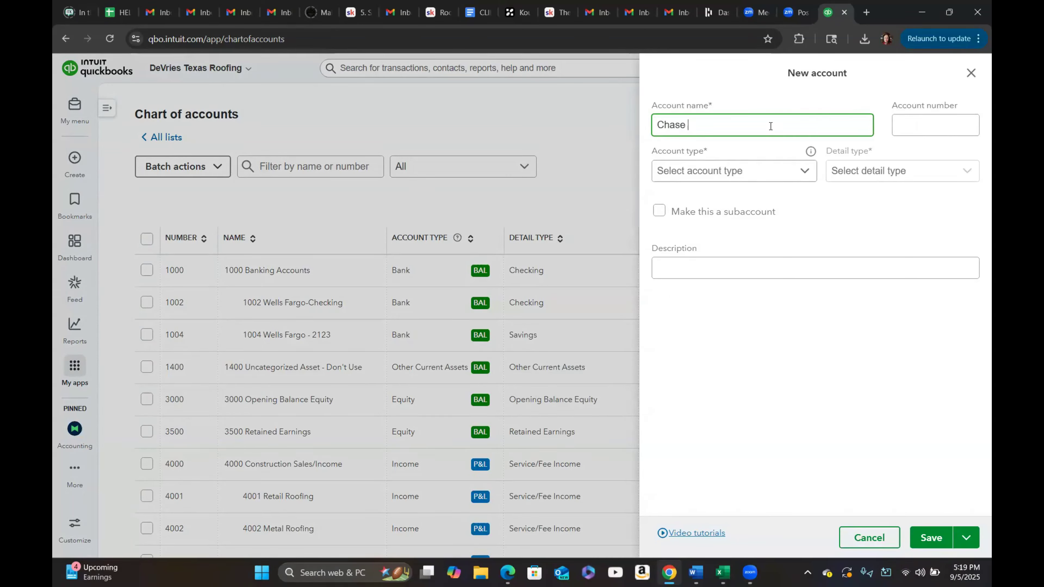
text( Credi)
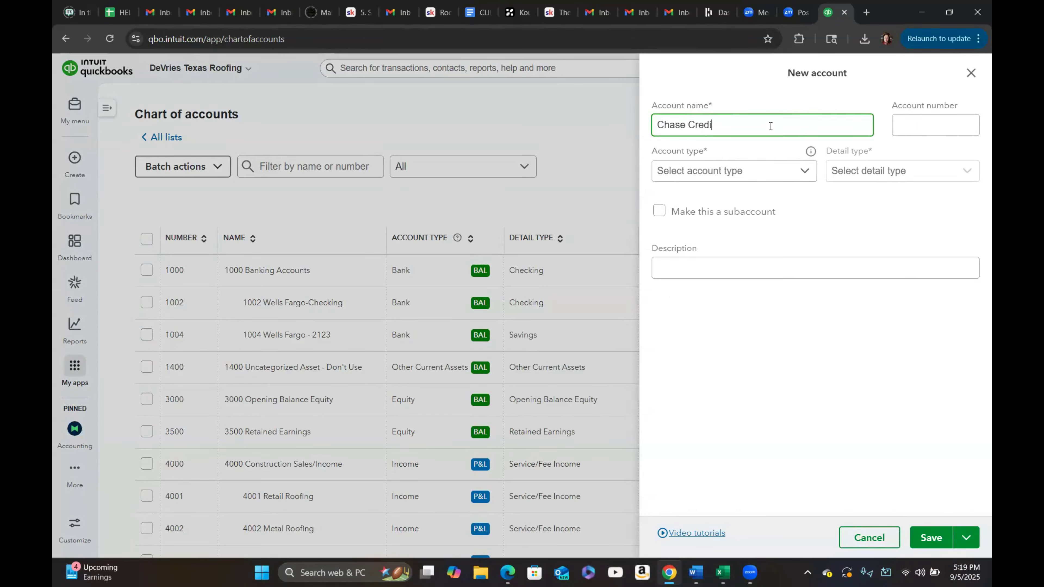
text(t Card)
click(804, 170)
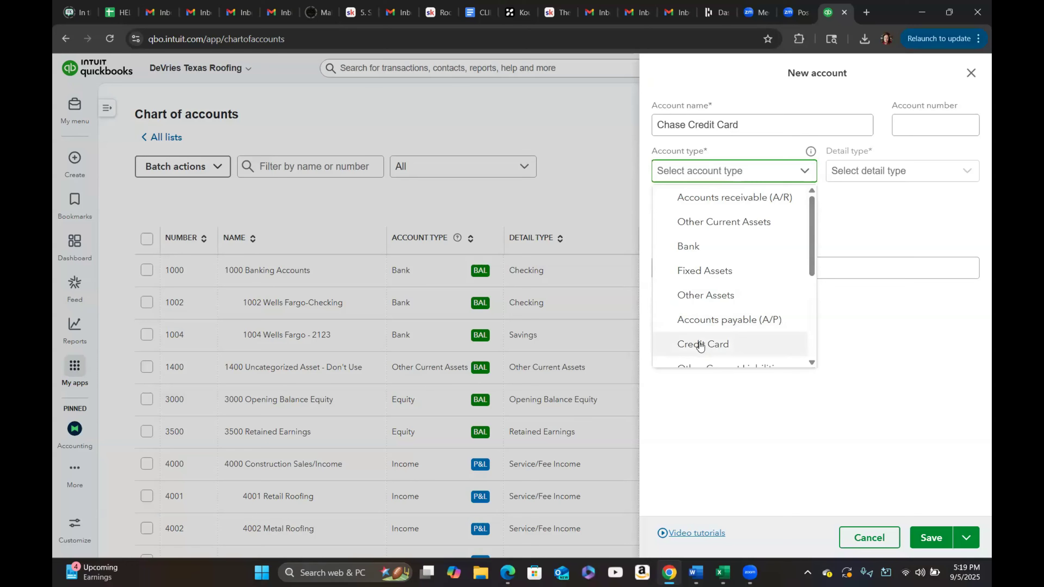
click(717, 345)
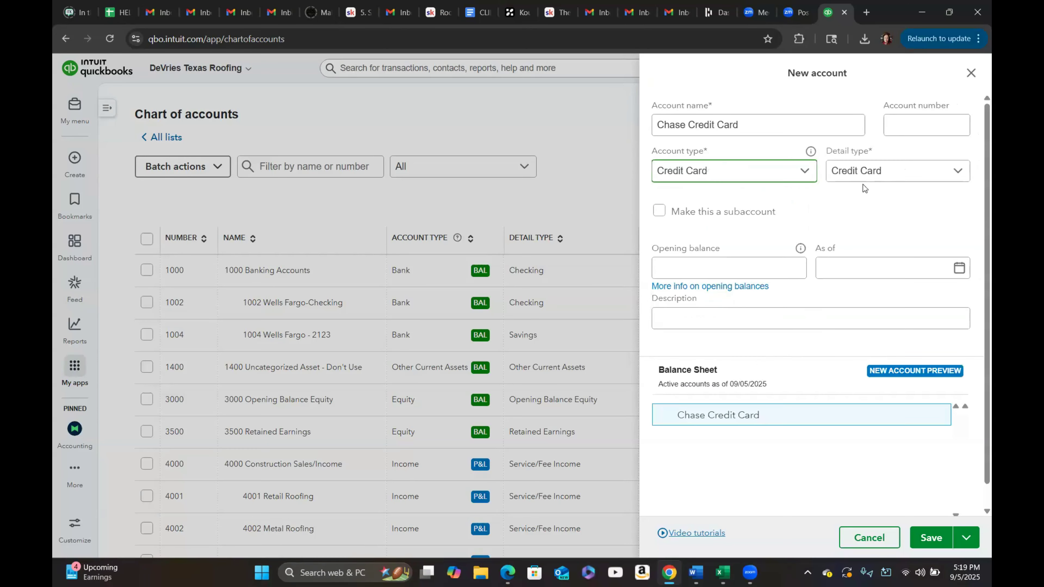
click(904, 124)
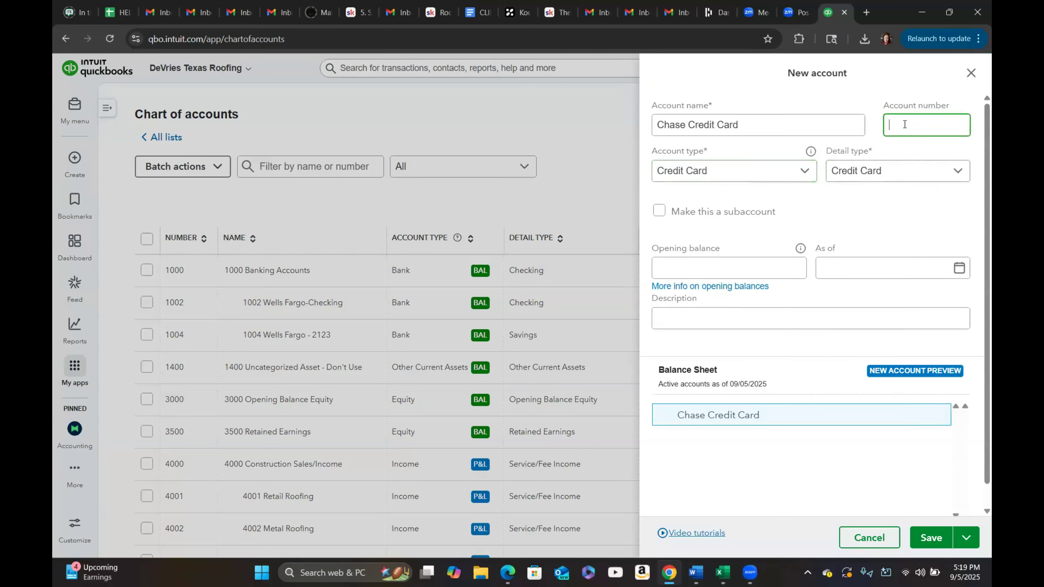
text(2021)
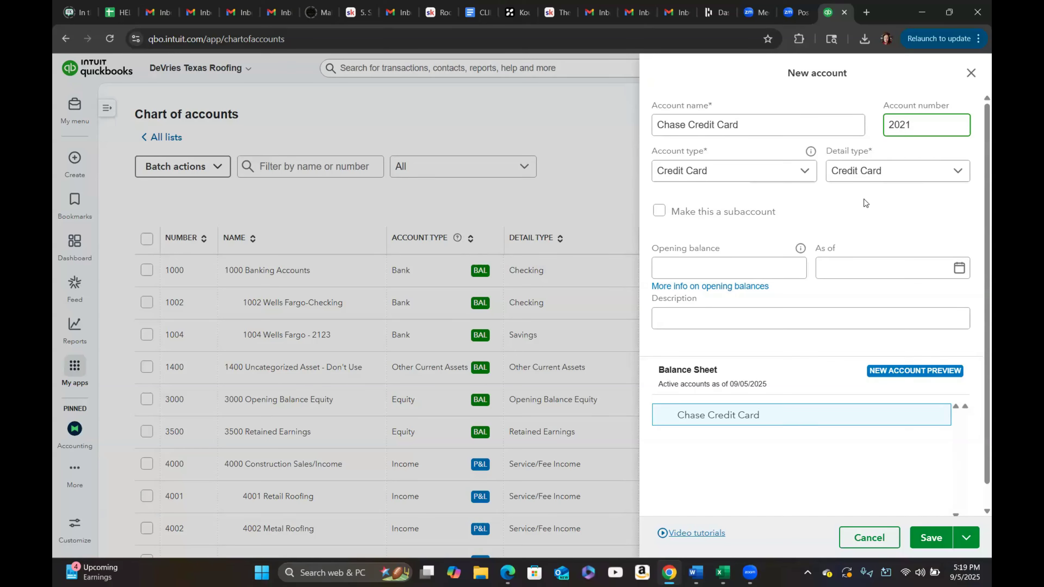
Step: Shorten the new account's name to "Credit Card" and set its account number to 2200
click(692, 123)
key(BackSpace)
key(BackSpace)
key(BackSpace)
key(BackSpace)
key(BackSpace)
key(BackSpace)
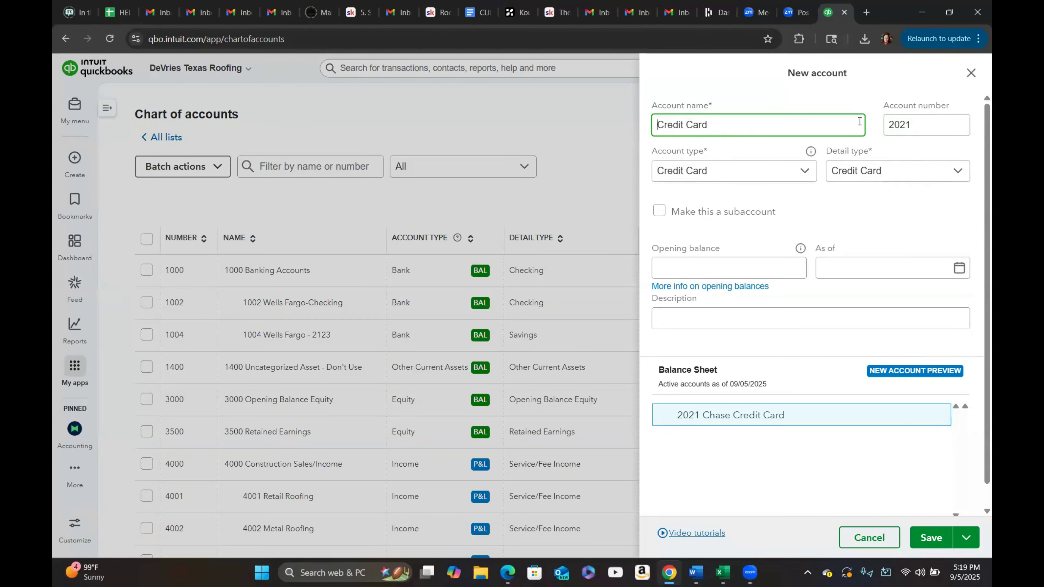
click(912, 124)
key(BackSpace)
key(BackSpace)
key(BackSpace)
text(200)
Step: Describe the 2200 Credit Card account as "Parent Account" and save it
click(754, 316)
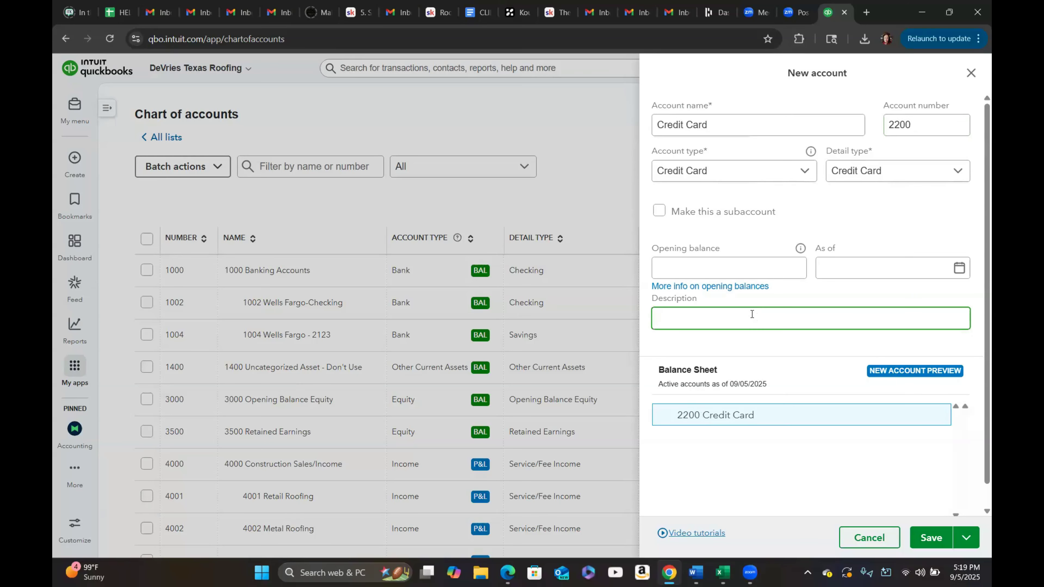
text(Parent Account)
click(930, 537)
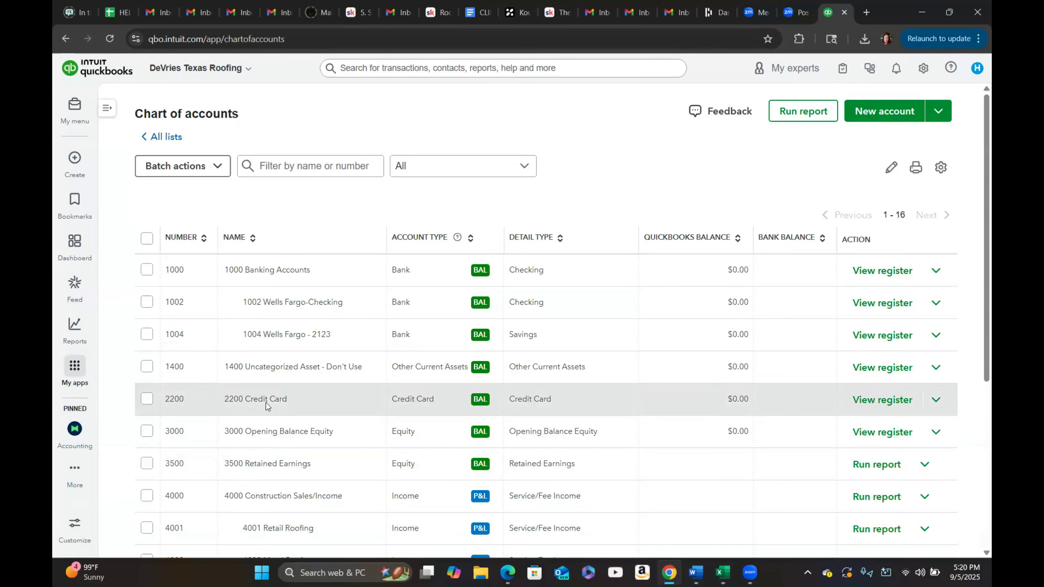
Step: Start a new account named "Southwest Credit Card" with number 2201 and account type Credit Card
click(881, 117)
click(790, 119)
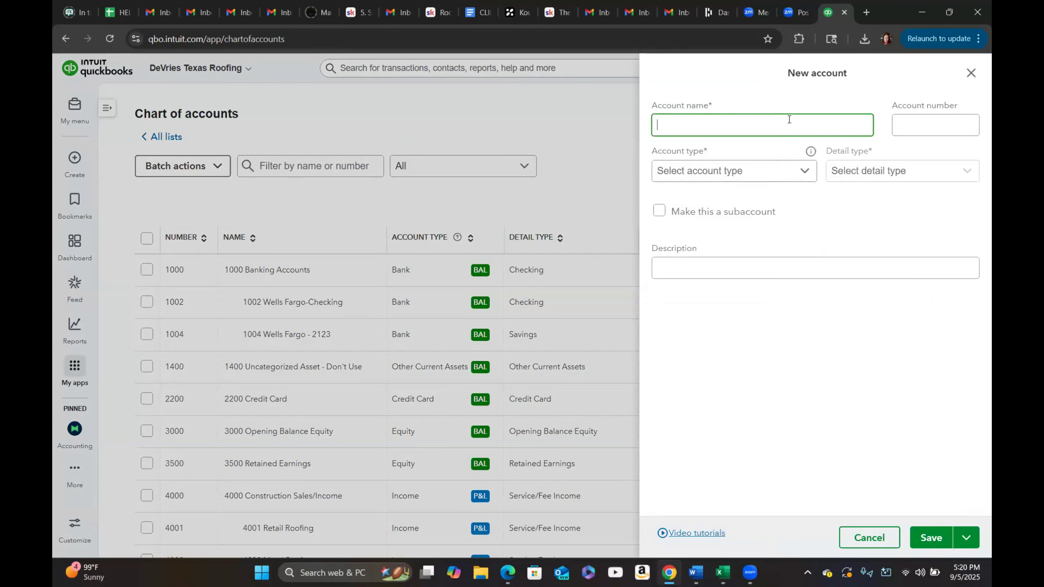
text(Southwest Credit Card)
key(Tab)
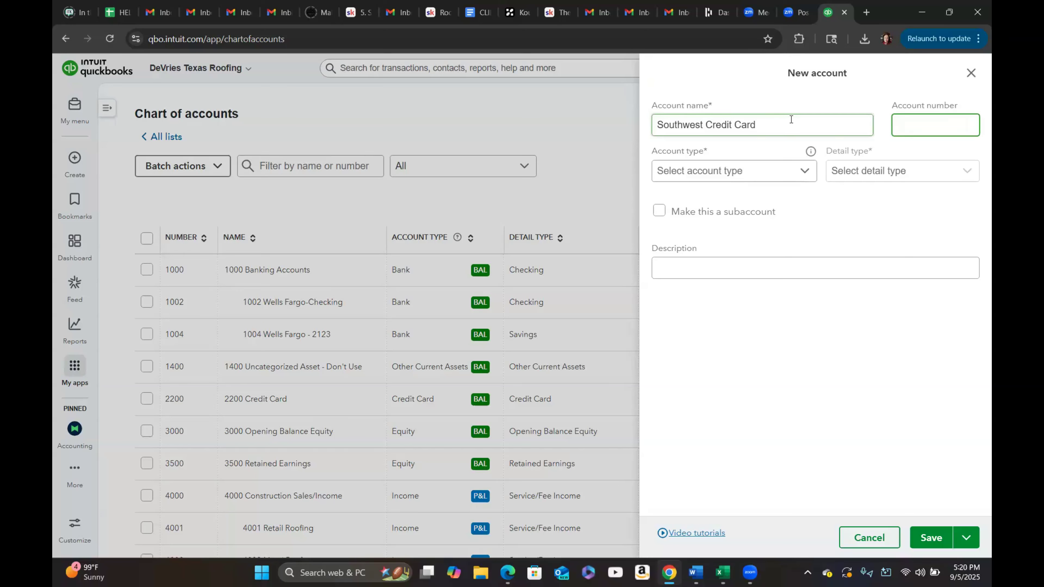
text(2201)
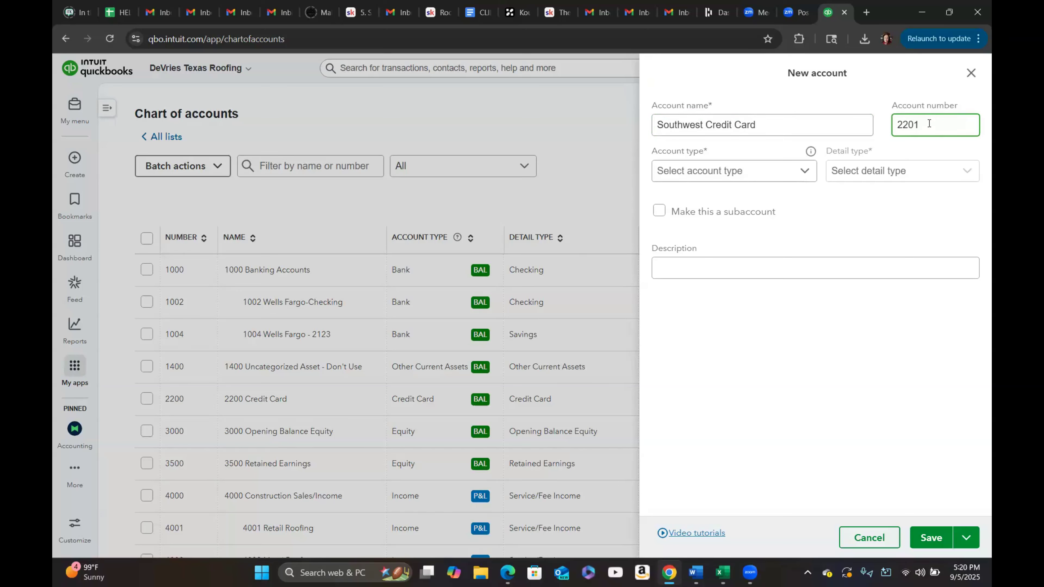
click(804, 173)
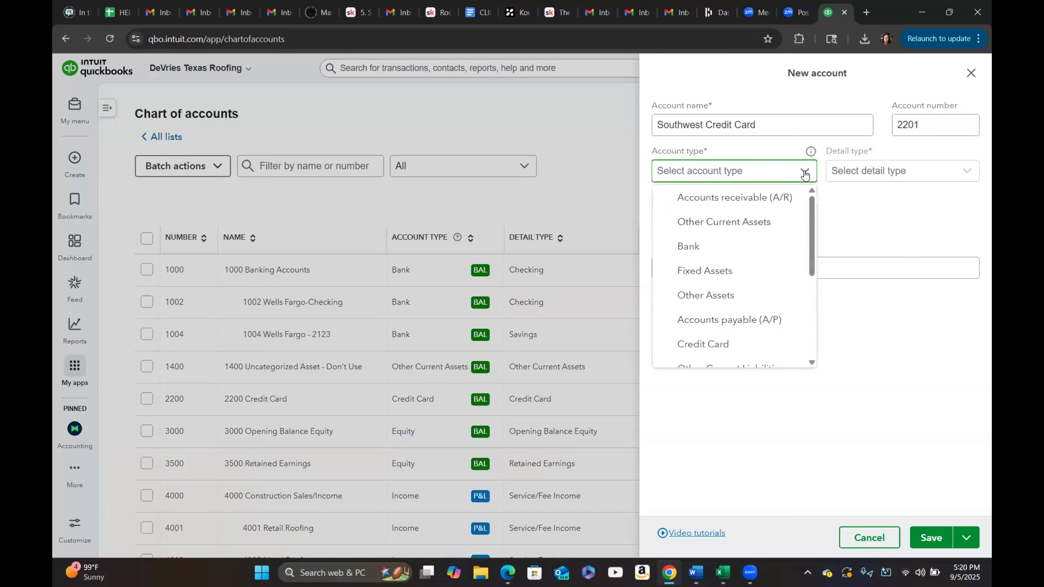
click(717, 344)
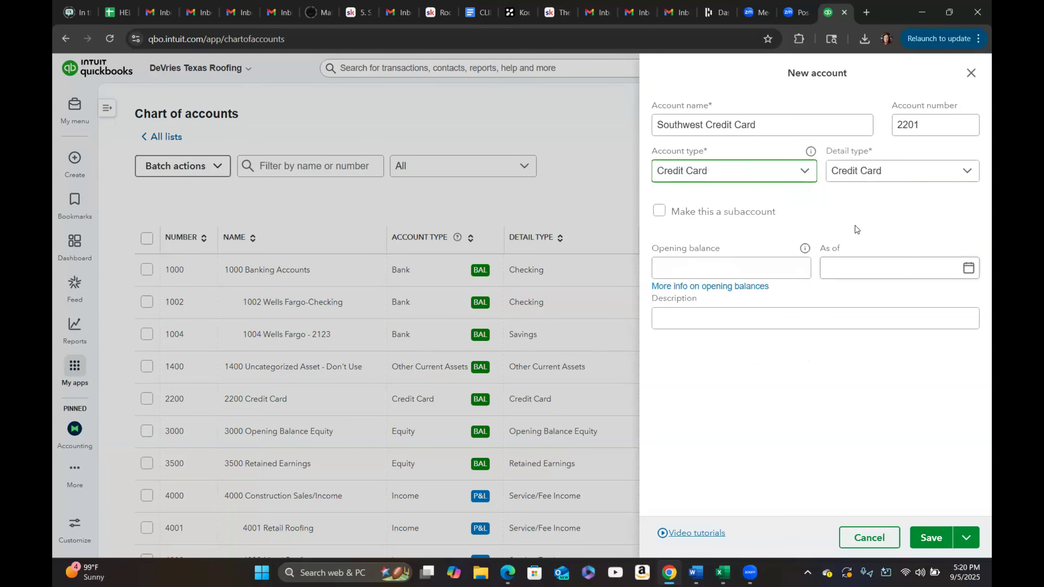
Step: Make the Southwest Credit Card account a subaccount of 2200 Credit Card
click(659, 211)
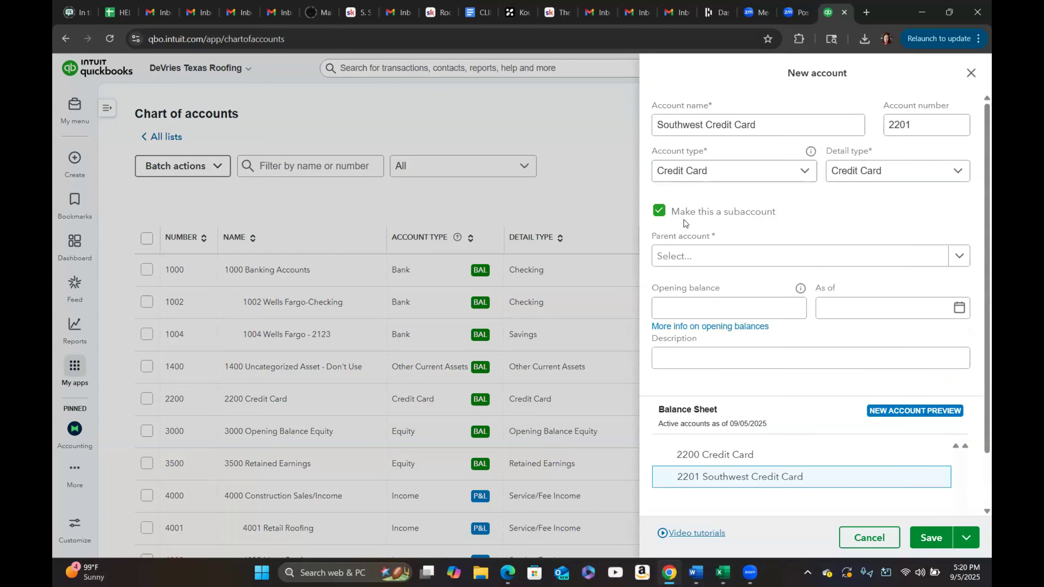
click(956, 257)
click(719, 282)
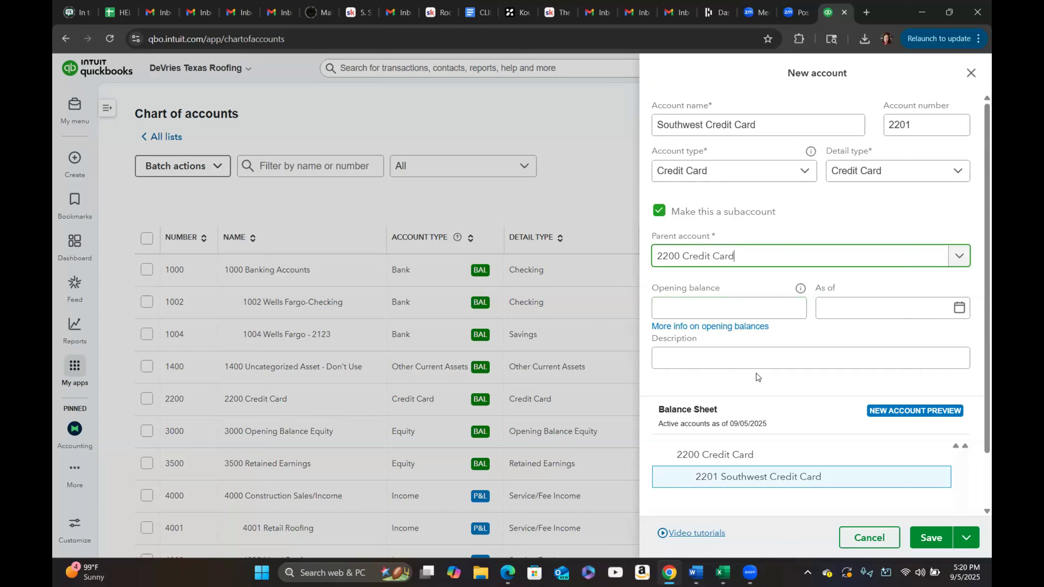
Step: Describe the Southwest Credit Card account as "Chase Credit Card - Account #" and save it
click(719, 360)
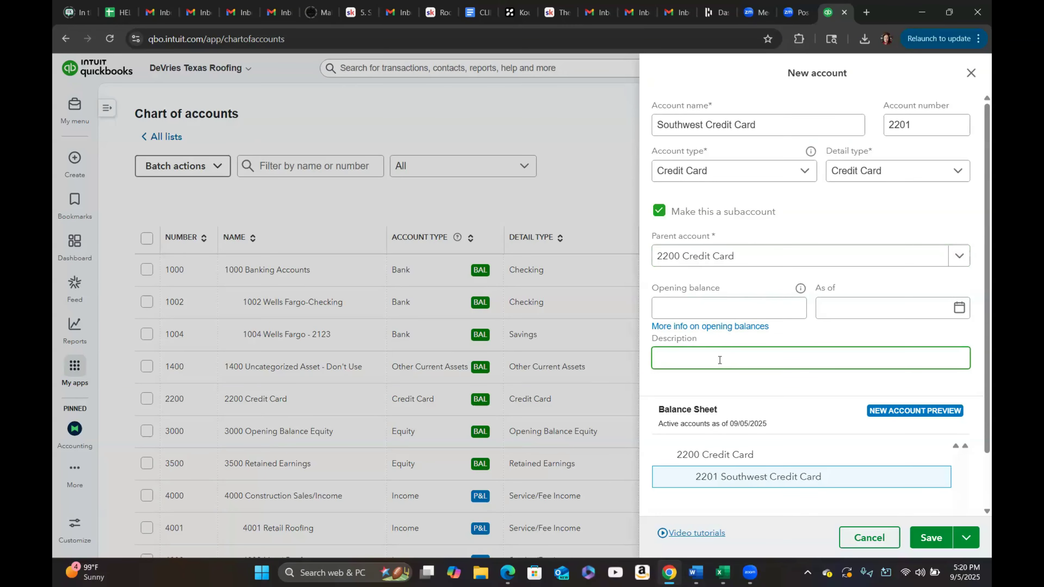
text(Chase Credit Card - Account #)
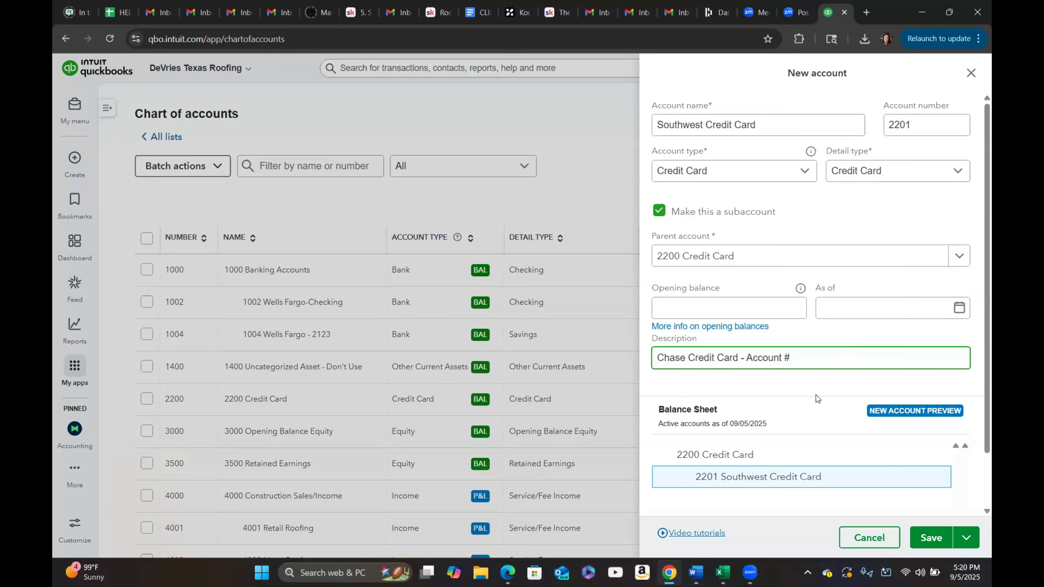
scroll(816, 398, down, 2)
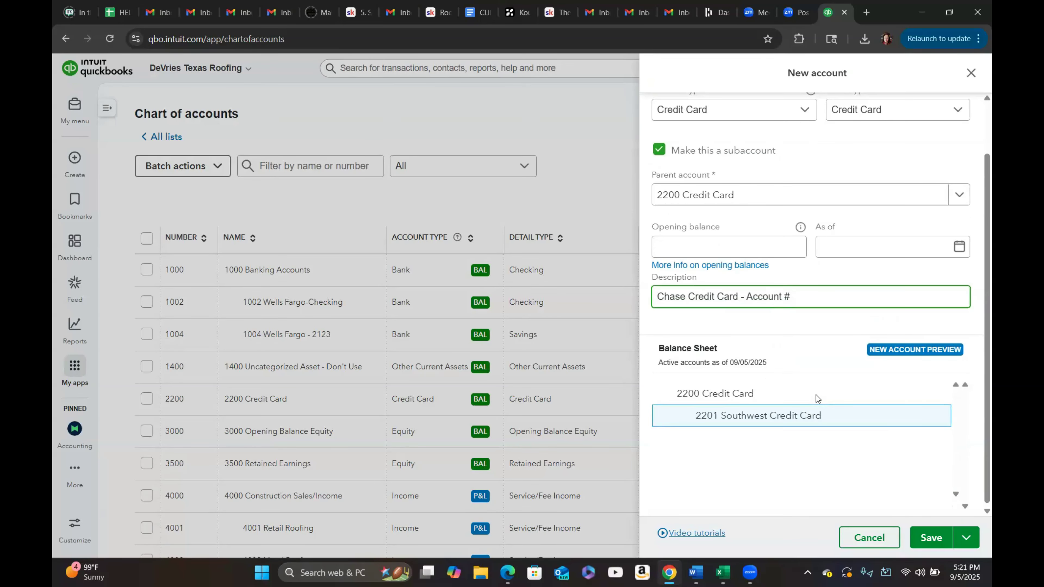
click(932, 538)
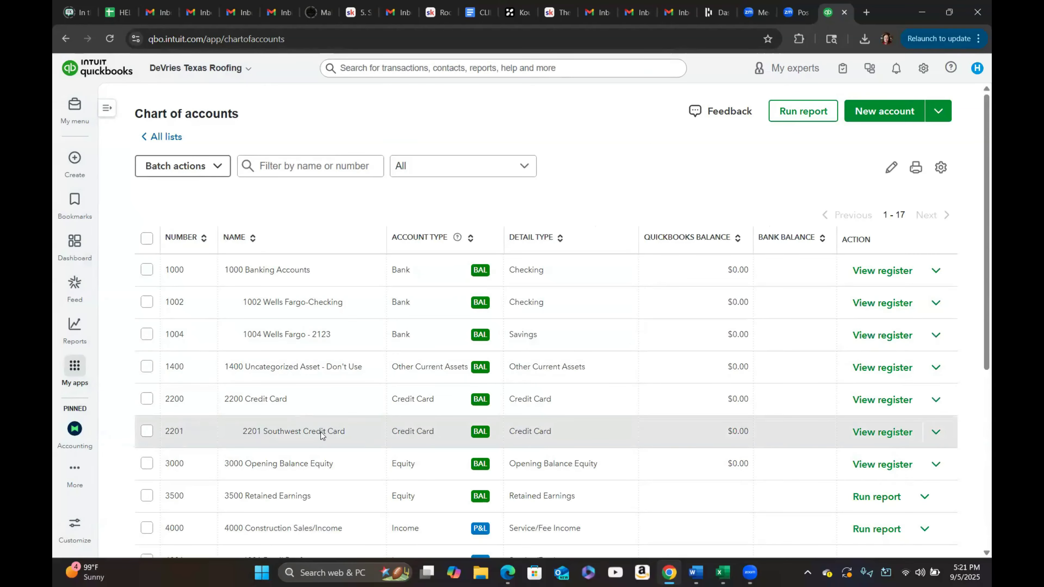
Step: Start a new account named "Job Material" with account number 5001
scroll(372, 432, down, 3)
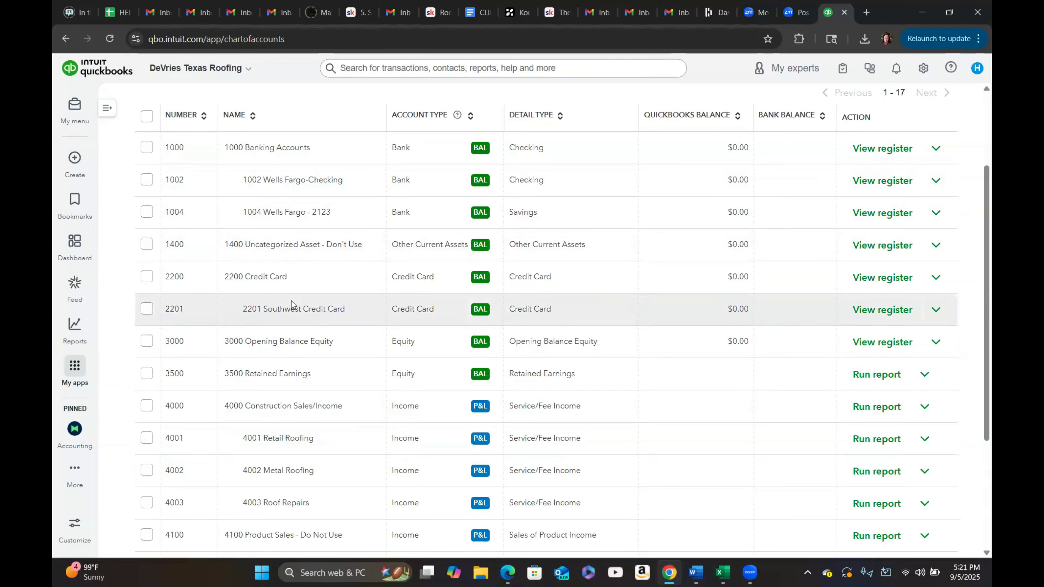
scroll(366, 360, down, 3)
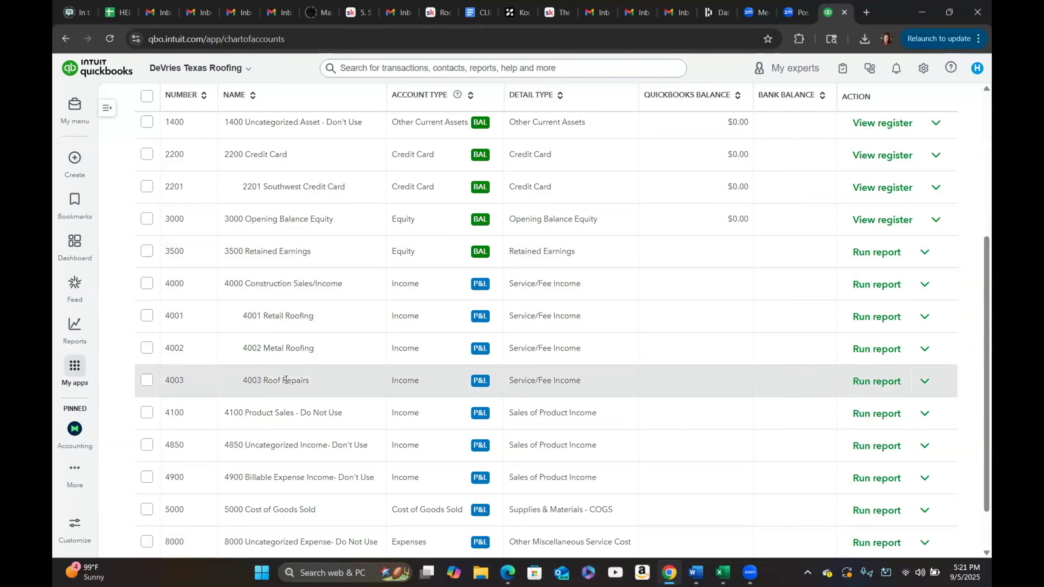
scroll(357, 373, down, 2)
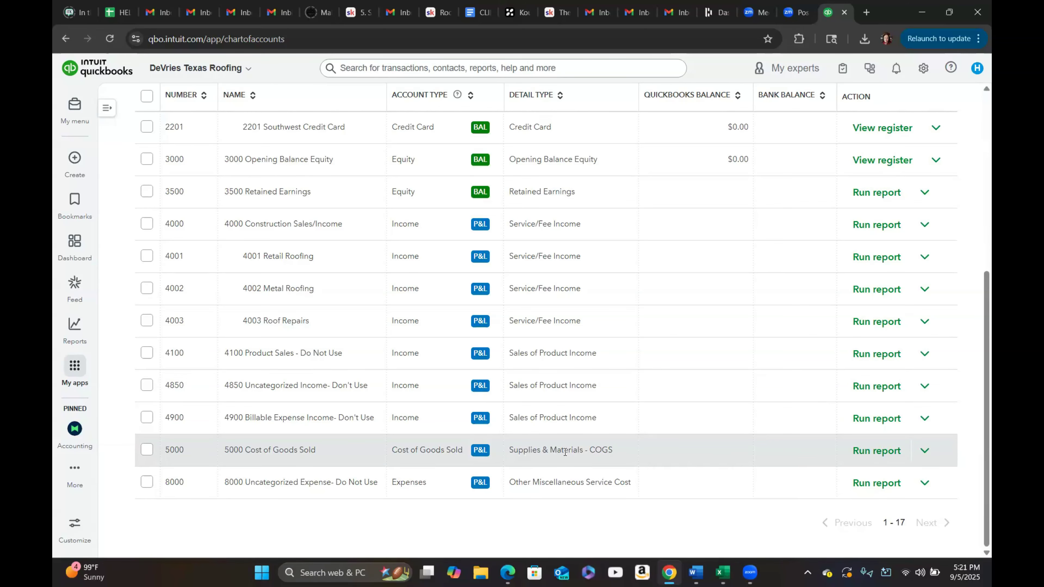
scroll(565, 452, up, 6)
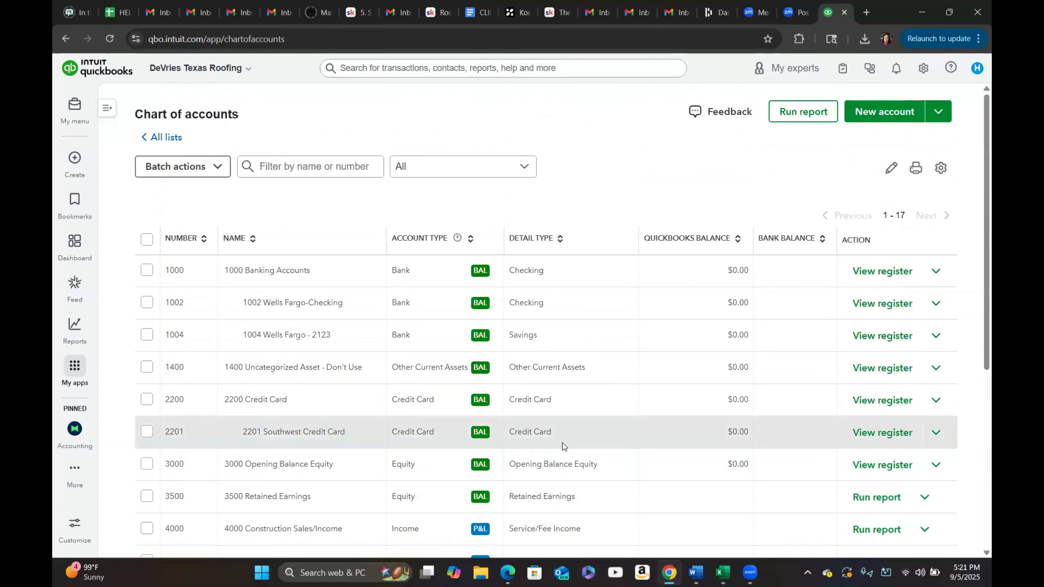
click(874, 110)
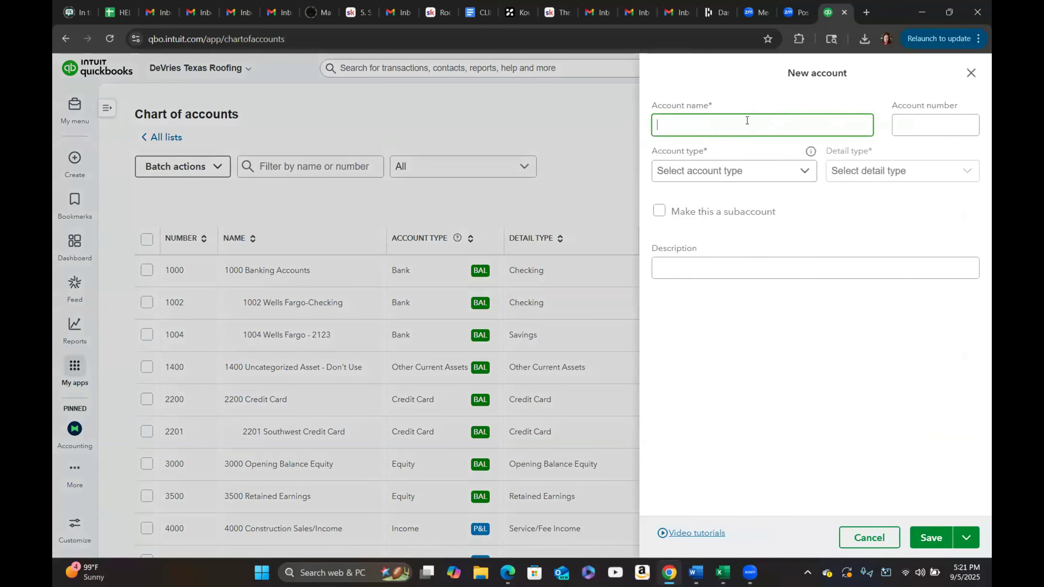
text(Job Material)
click(902, 118)
text(5001)
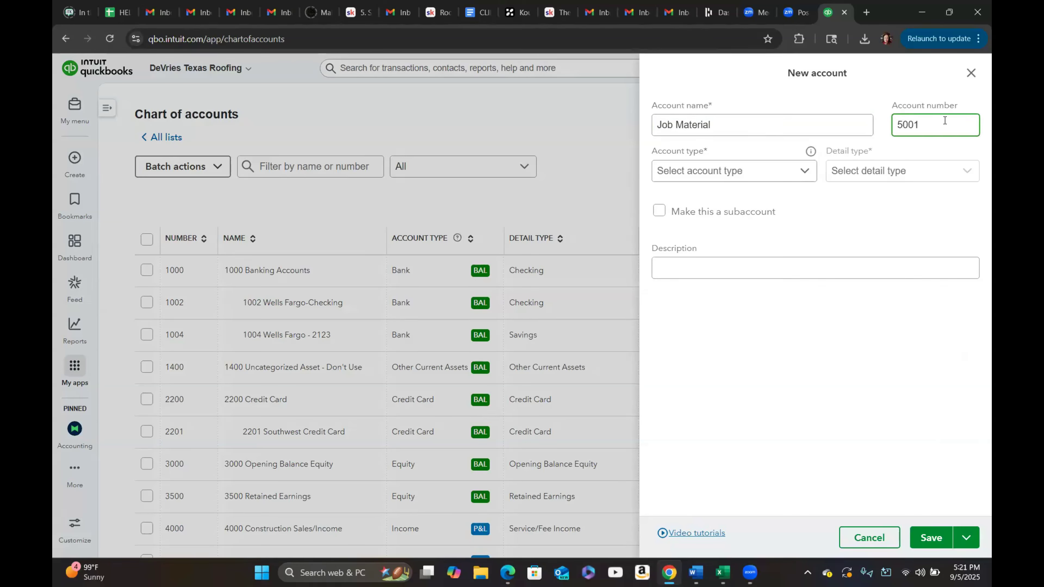
Step: Set the Job Material account type to Cost of Goods Sold and its detail type to Supplies & Materials - COGS
click(806, 174)
scroll(730, 235, down, 5)
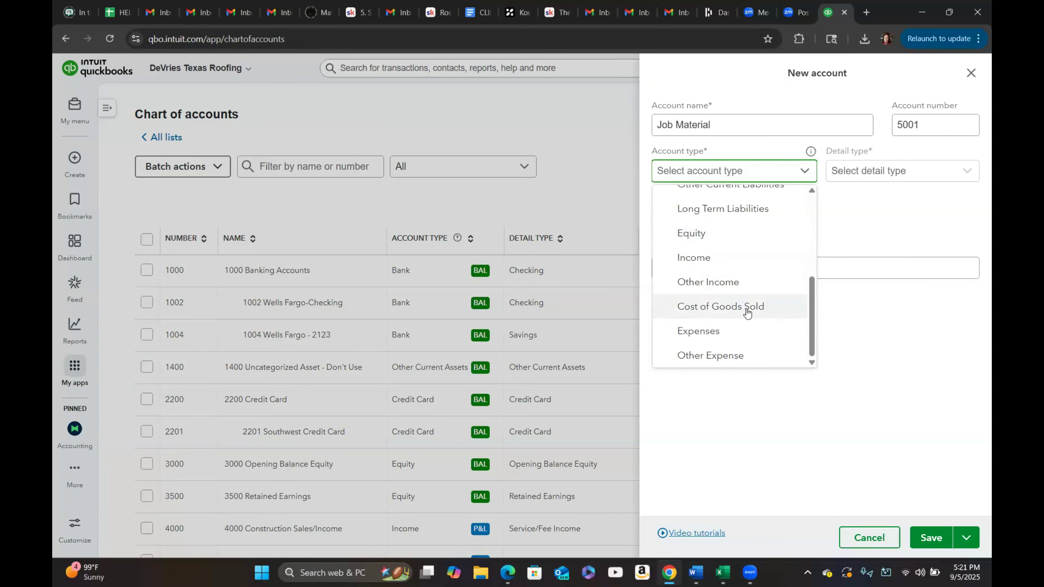
click(724, 309)
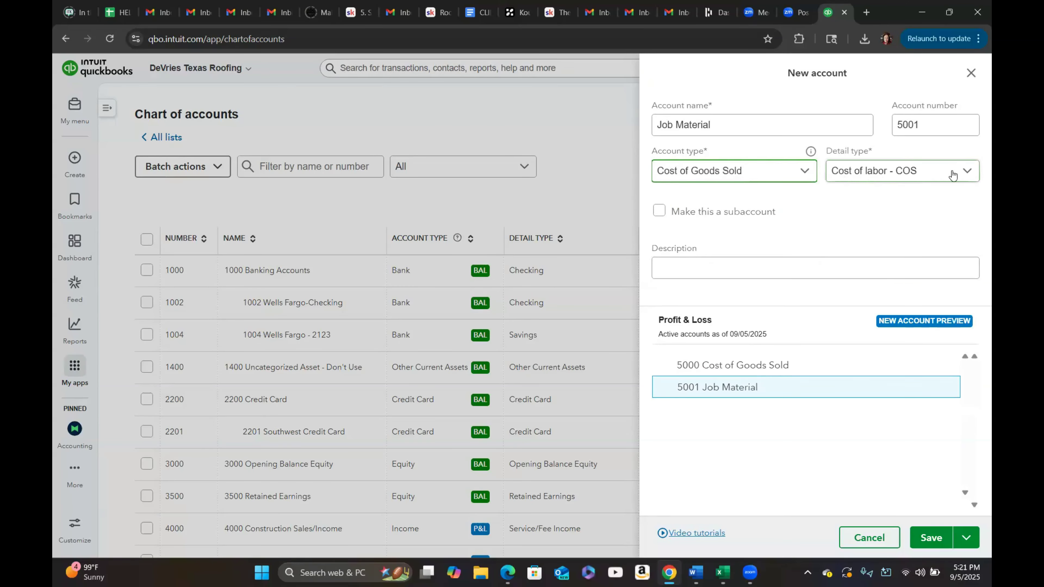
click(968, 173)
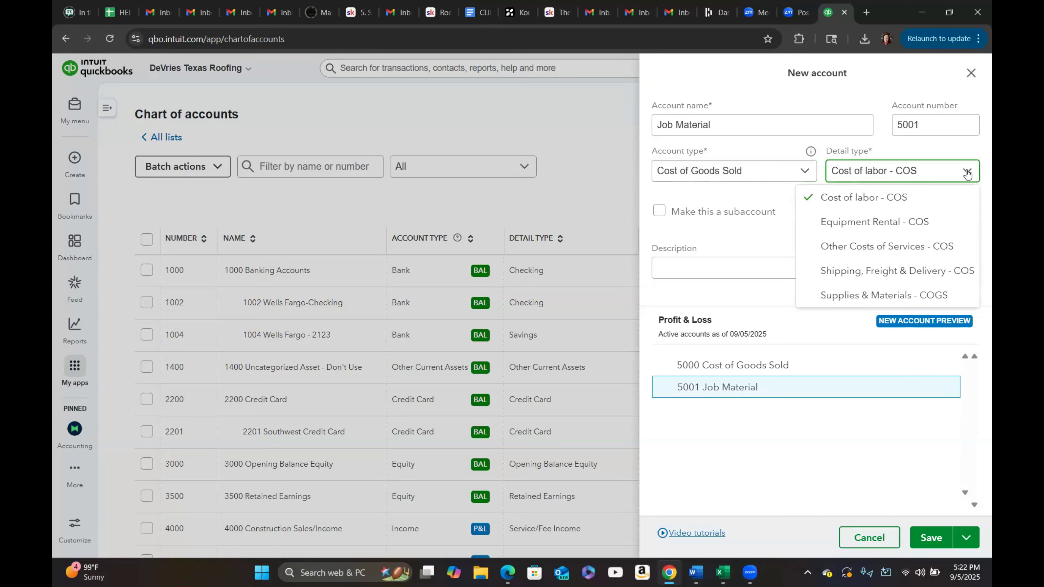
click(877, 296)
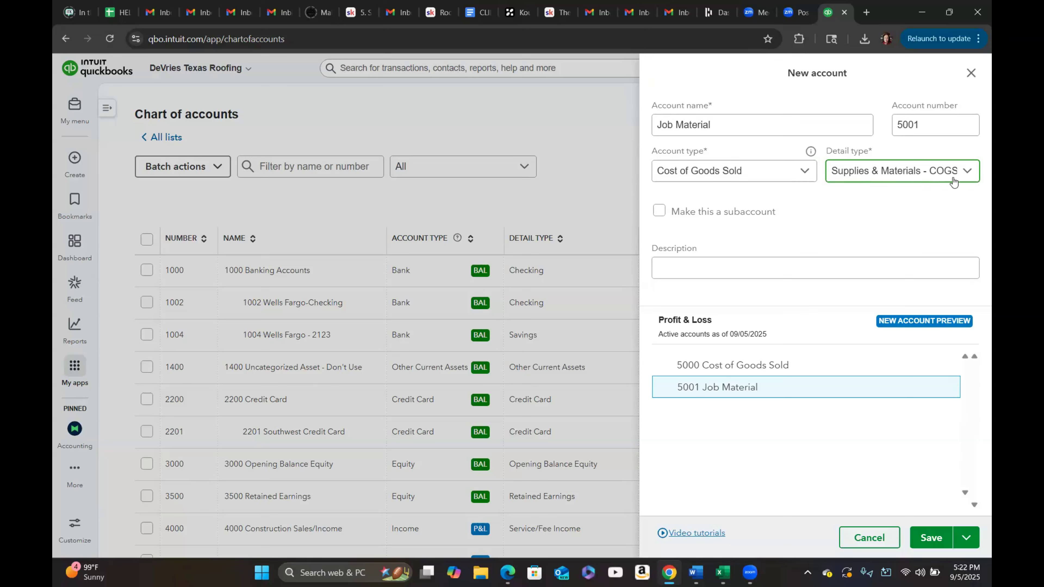
Step: Make the Job Material account a subaccount of 5000 Cost of Goods Sold
click(660, 212)
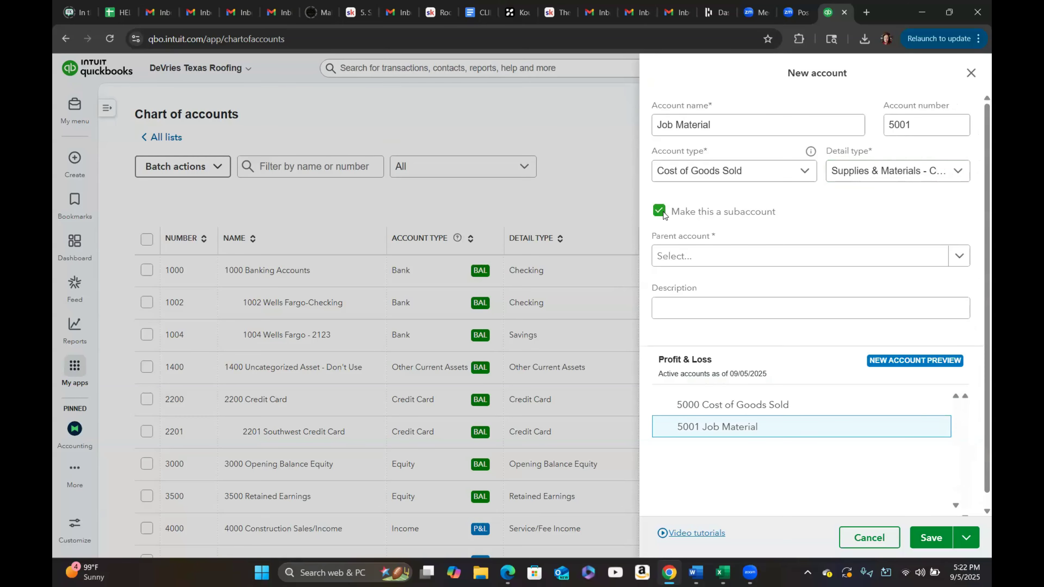
click(959, 256)
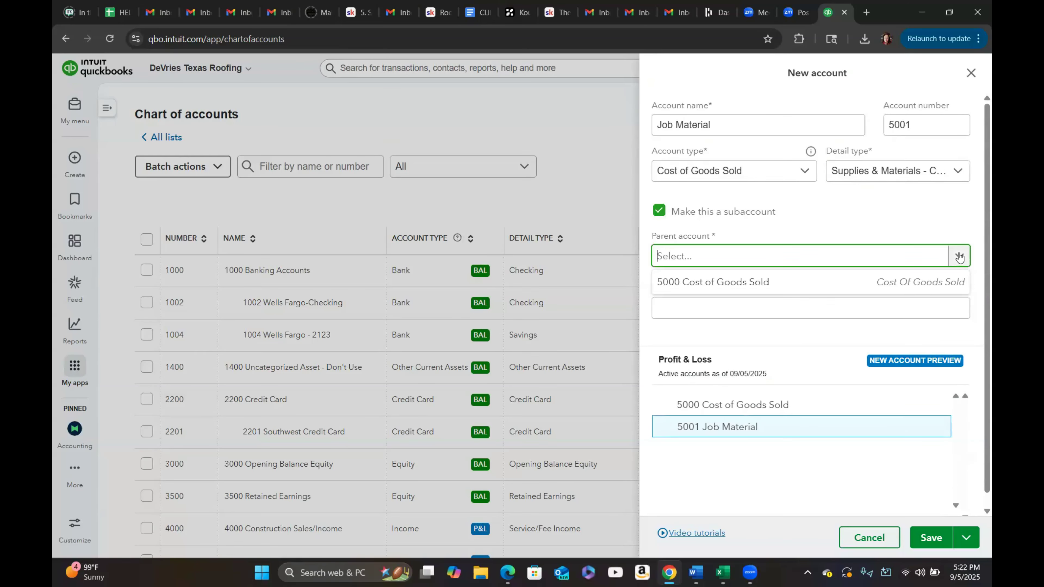
click(748, 284)
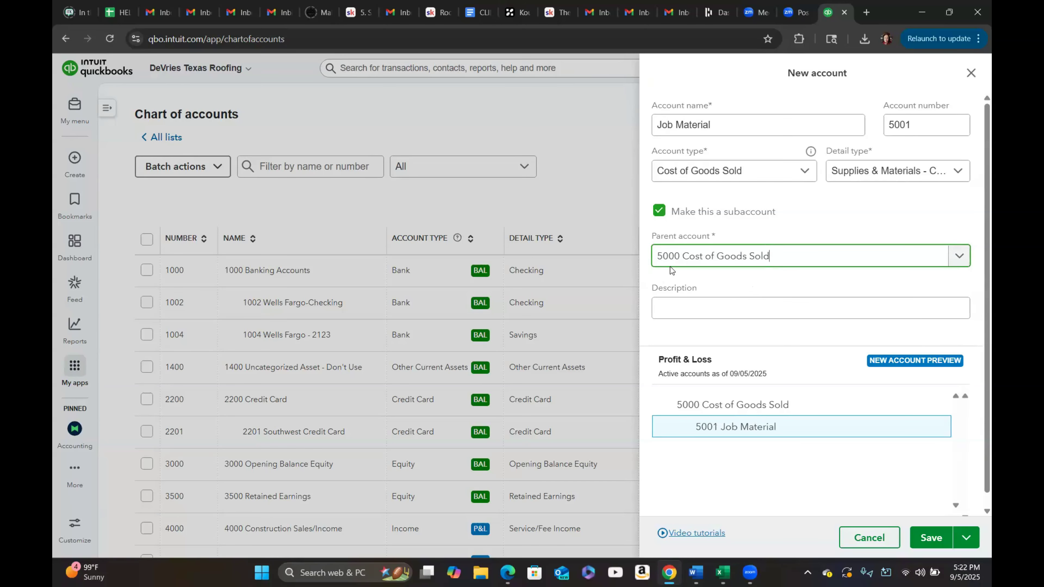
Step: Describe the Job Material account as "Material and Supplies directly for the job" and save it
click(918, 125)
click(706, 312)
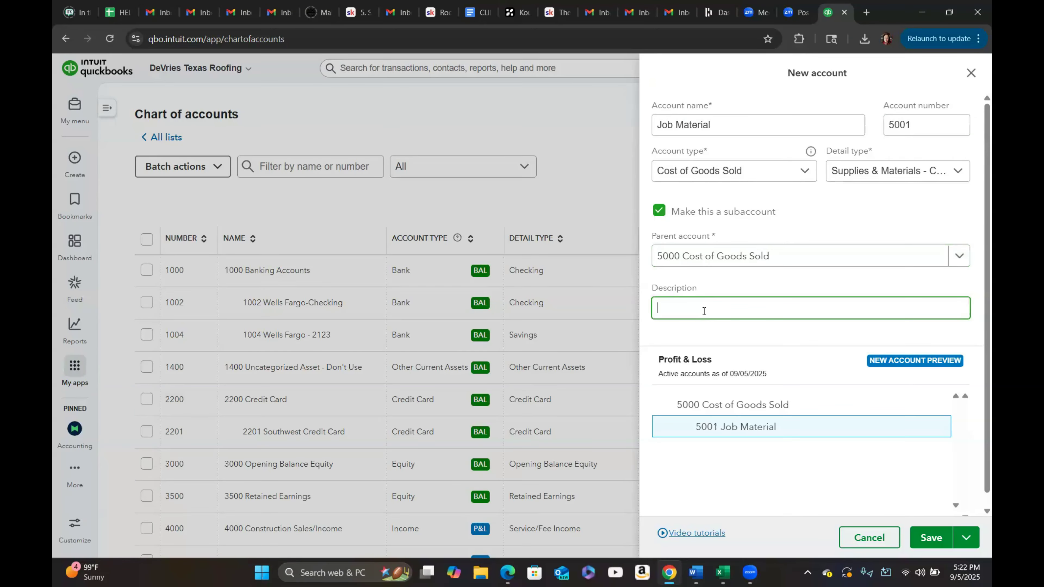
text(Material and Supplies dir)
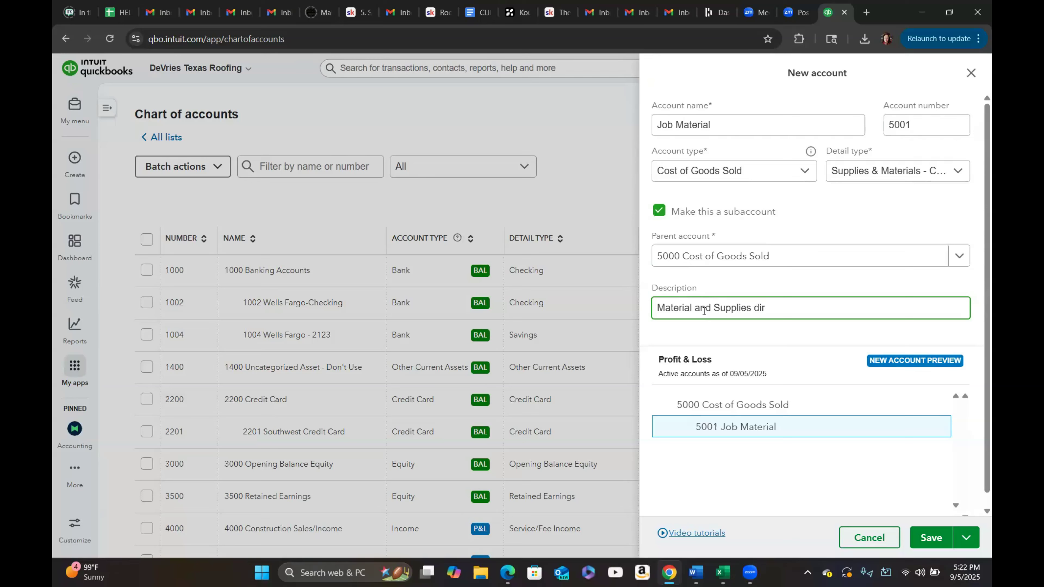
text(ectly for the job)
click(932, 539)
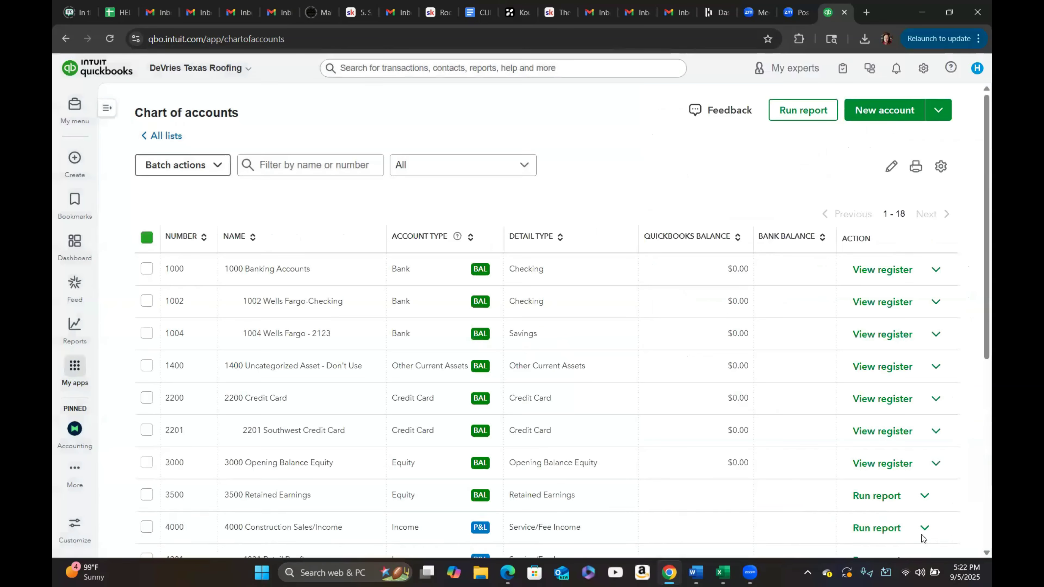
Step: Start a new account named "Dump Fees"
scroll(611, 469, down, 5)
scroll(610, 468, down, 1)
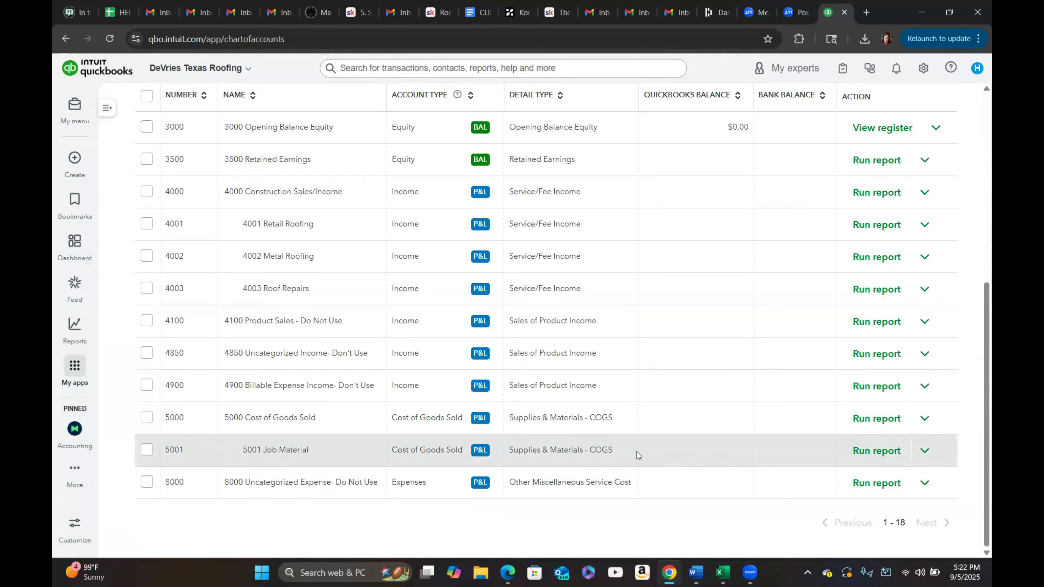
scroll(636, 451, up, 6)
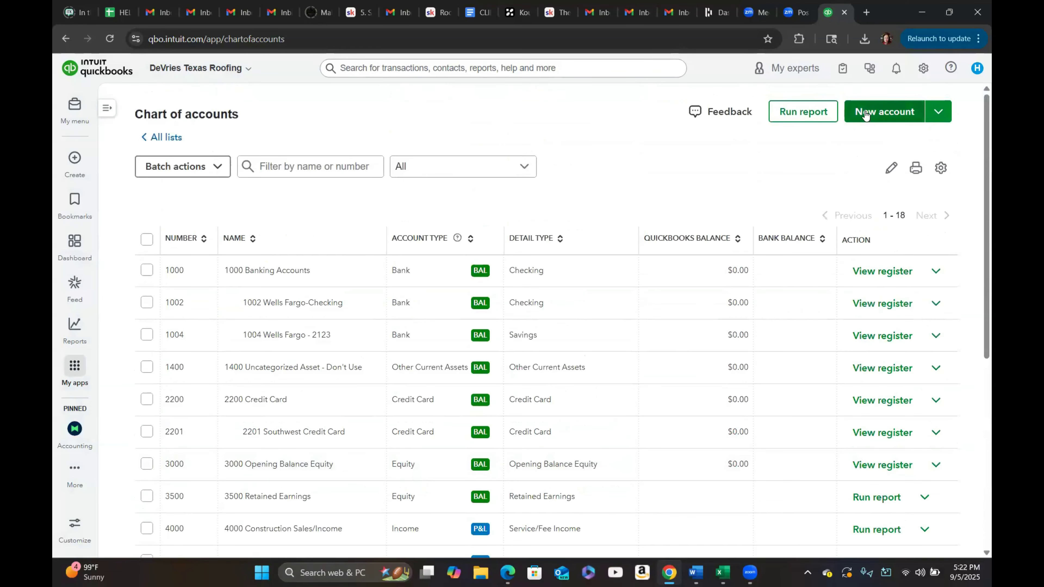
click(865, 116)
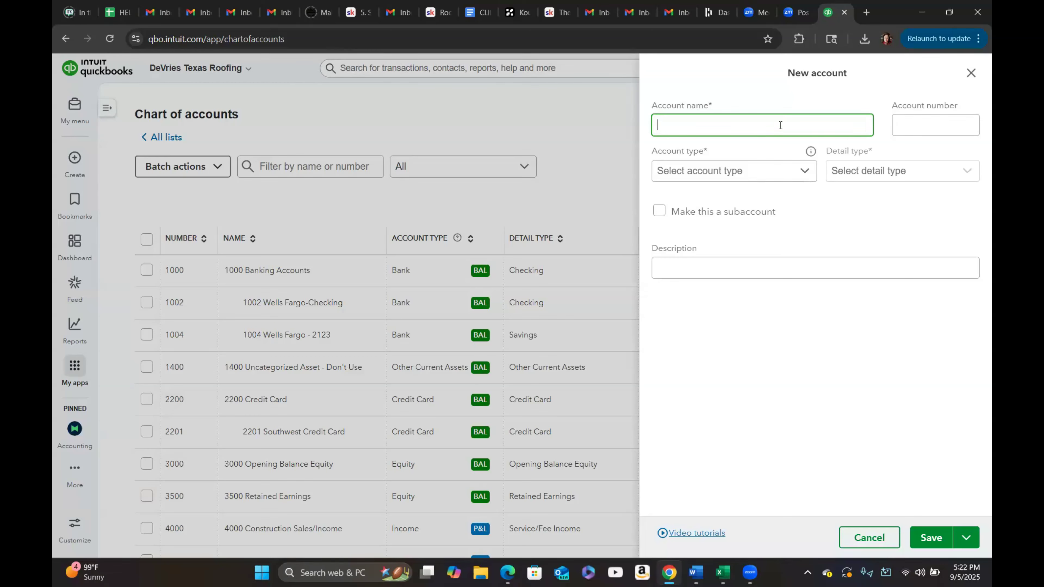
text(Dump Fees)
Step: Give Dump Fees account type Cost of Goods Sold, number 5005 and detail type Other Costs of Services - COS
click(805, 175)
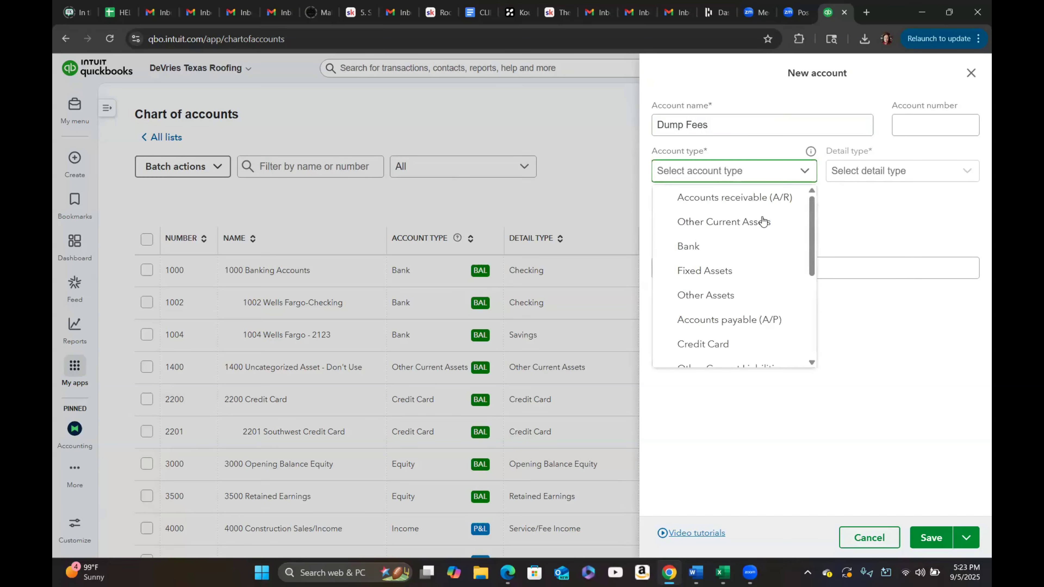
scroll(764, 233, down, 5)
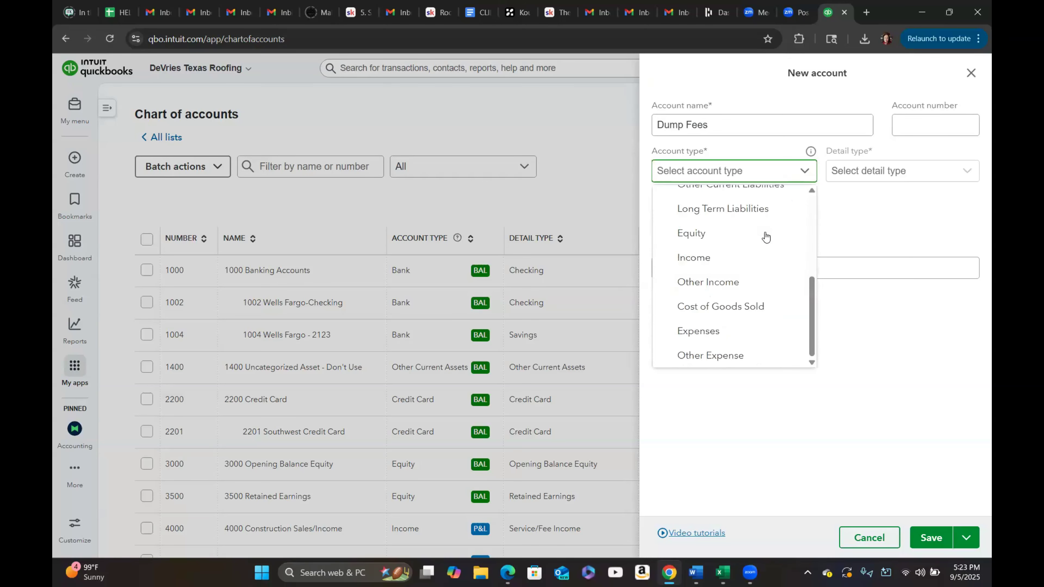
click(737, 308)
click(922, 125)
text(5)
text(002)
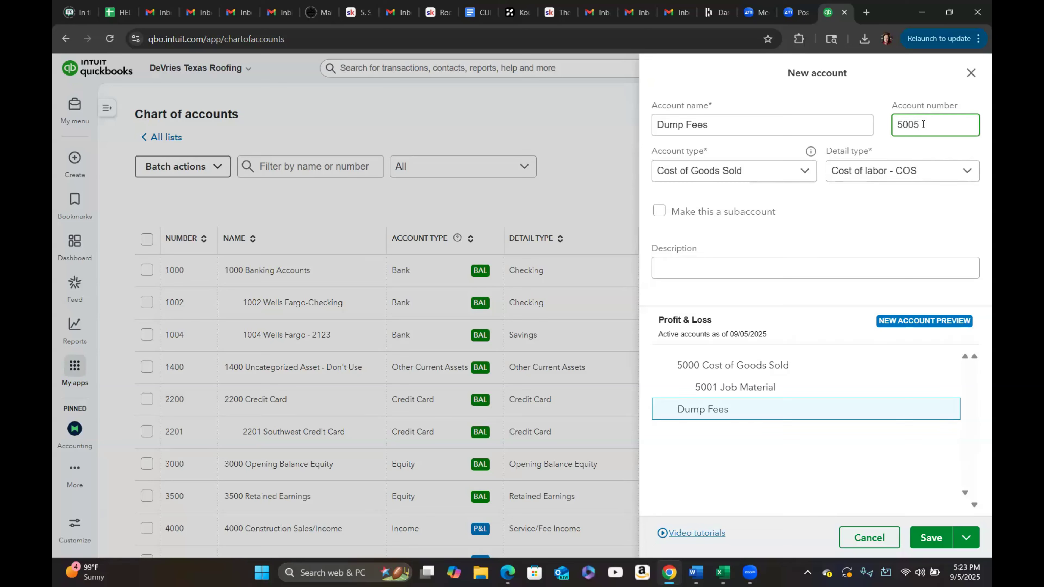
click(967, 172)
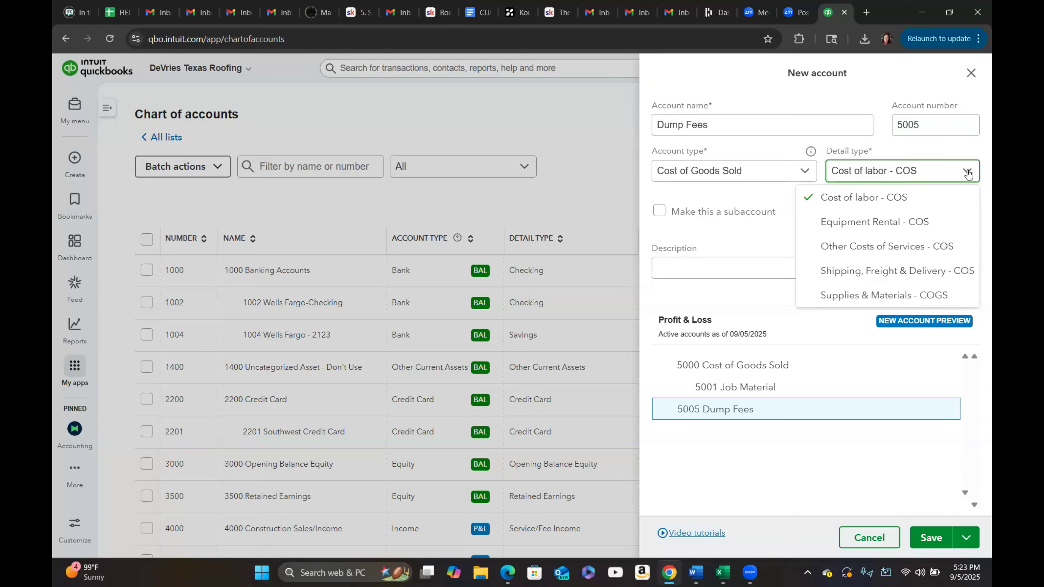
click(887, 250)
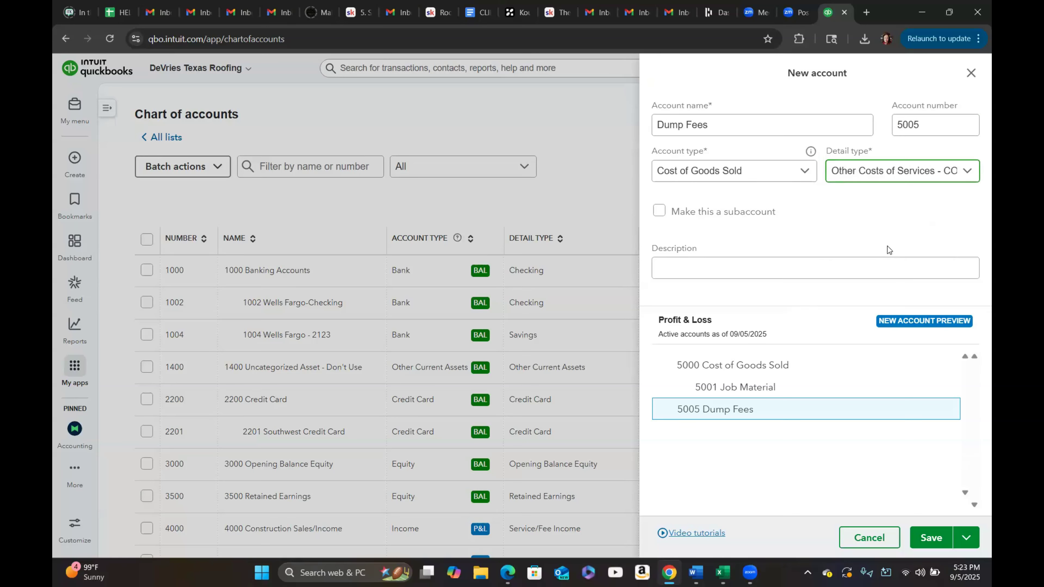
Step: Make the Dump Fees account a subaccount of 5000 Cost of Goods Sold and save it
click(659, 211)
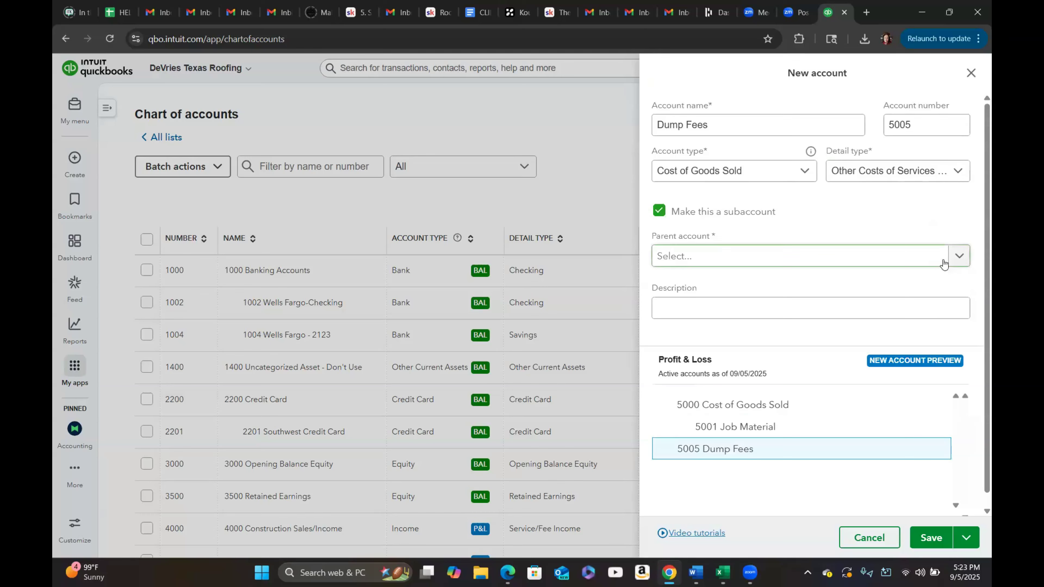
click(900, 256)
click(749, 282)
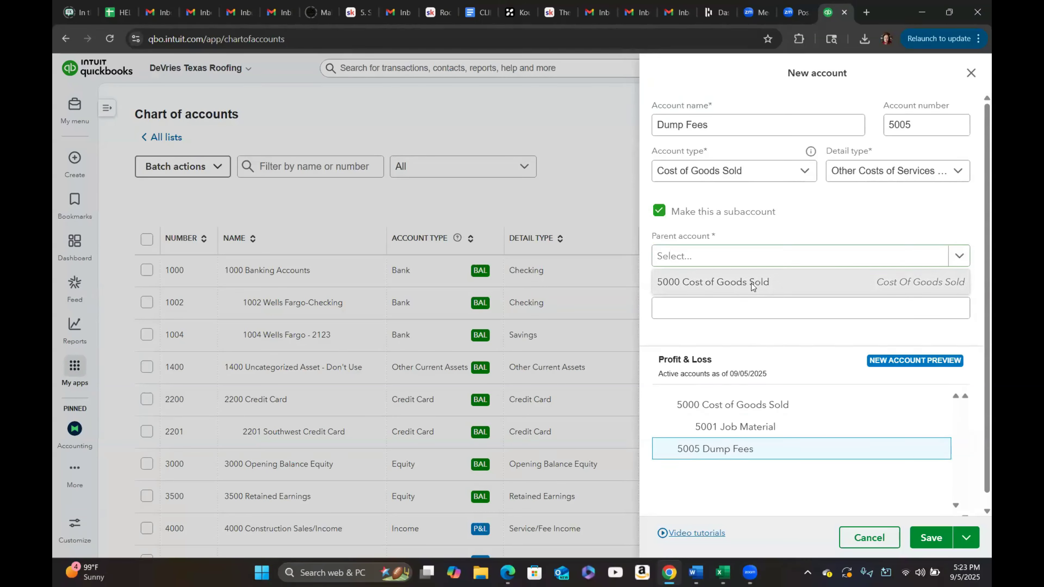
click(932, 539)
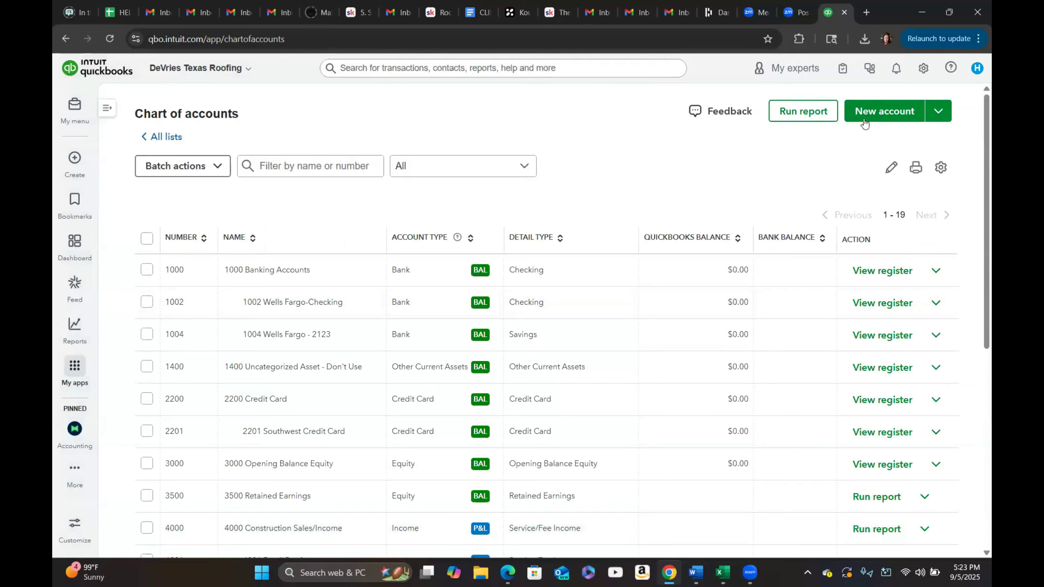
Step: Start a new account named "Contractors" with number 5002 and account type Cost of Goods Sold
click(865, 111)
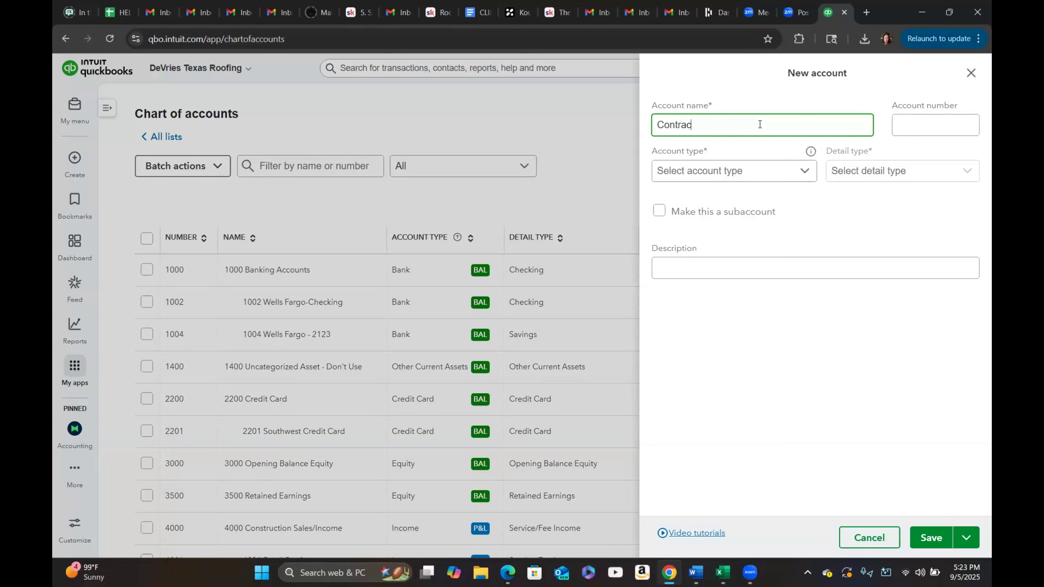
key(Tab)
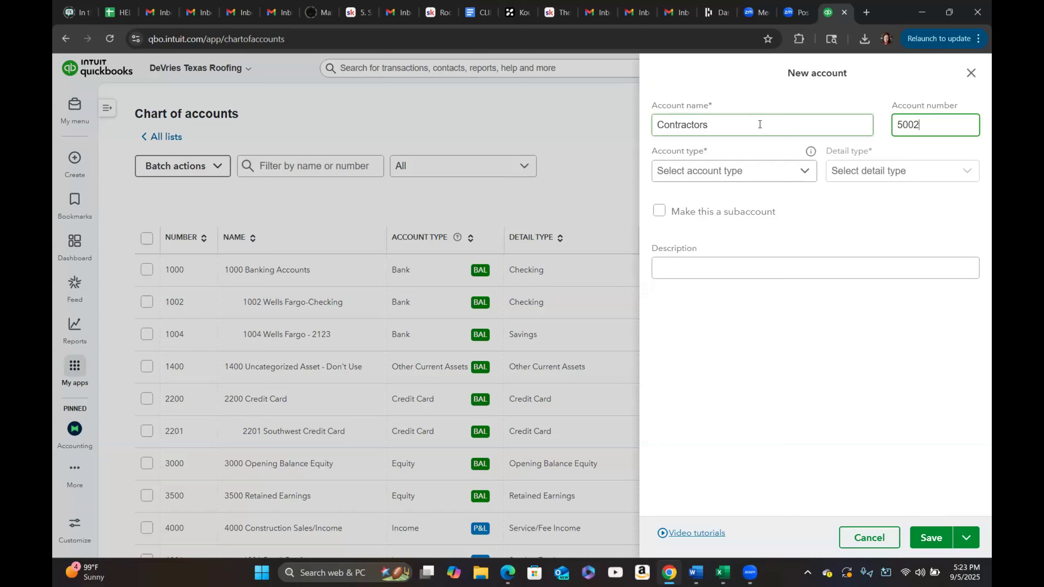
click(771, 186)
scroll(743, 221, down, 3)
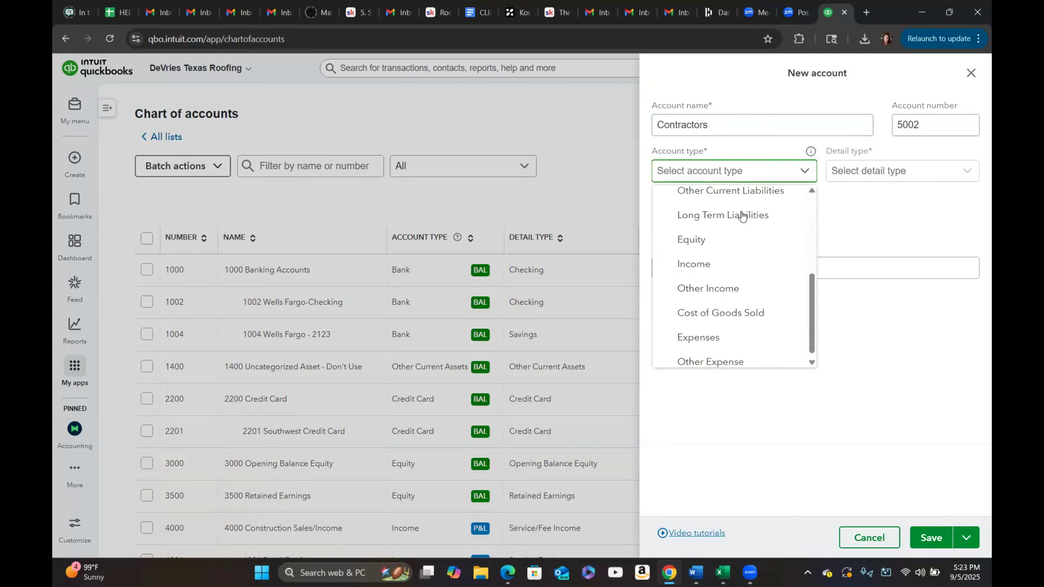
click(728, 312)
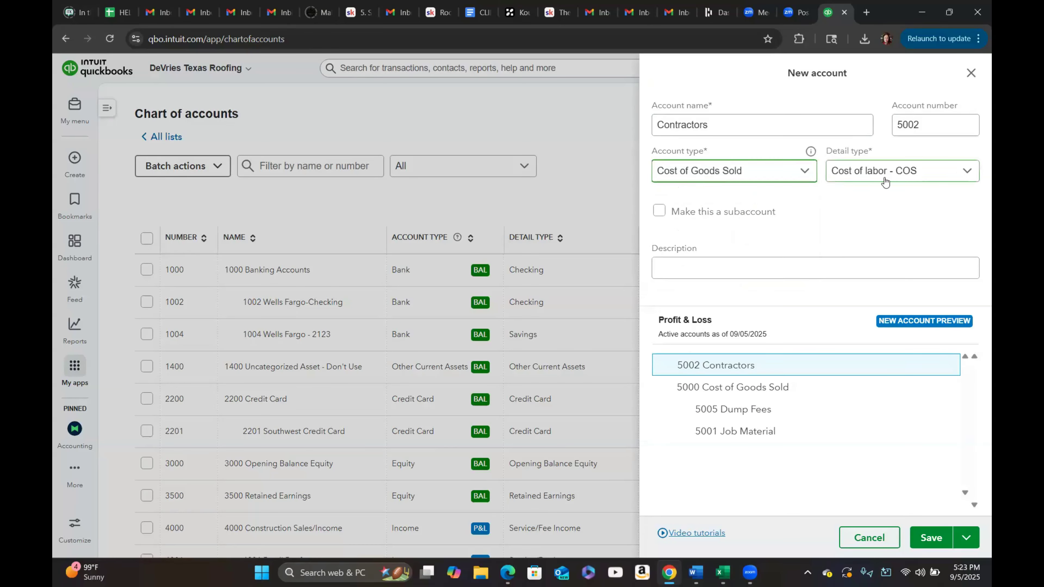
Step: Make the new Contractors account a subaccount of 5000 Cost of Goods Sold
click(659, 211)
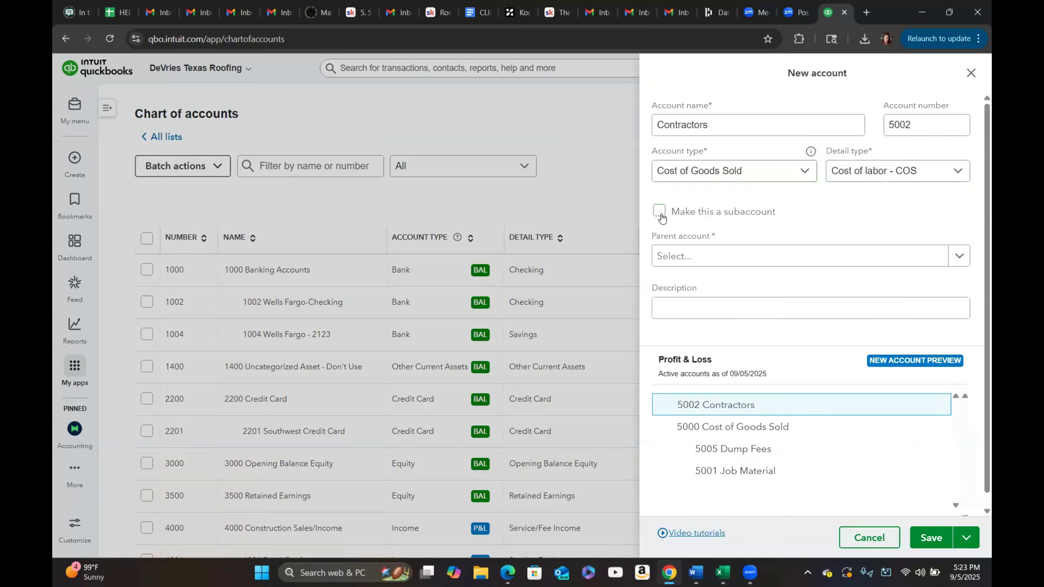
click(957, 256)
click(734, 283)
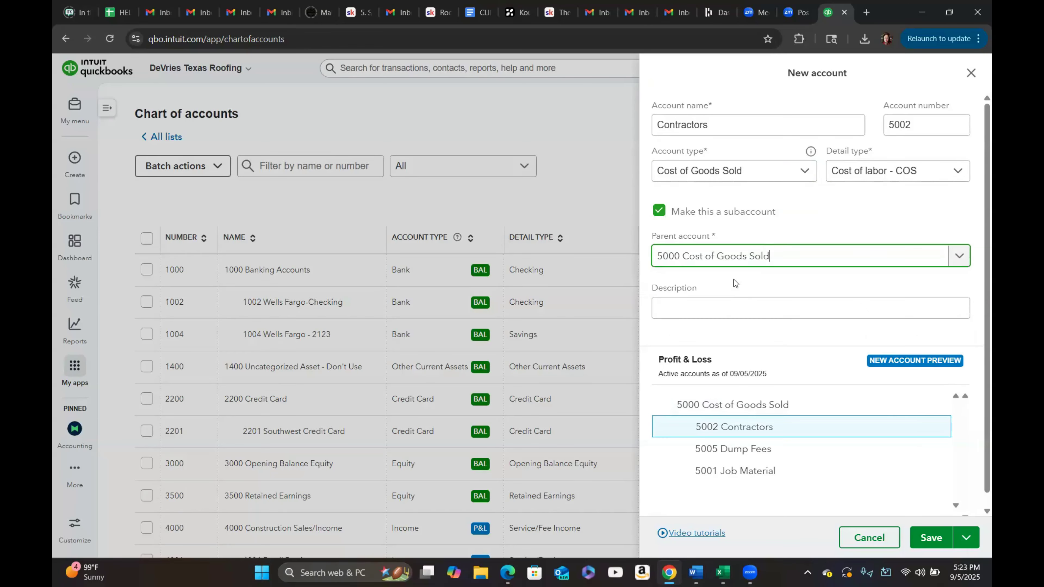
Step: Describe the Contractors account as "Contractors - Request a W-9 before payment" and save it
click(720, 308)
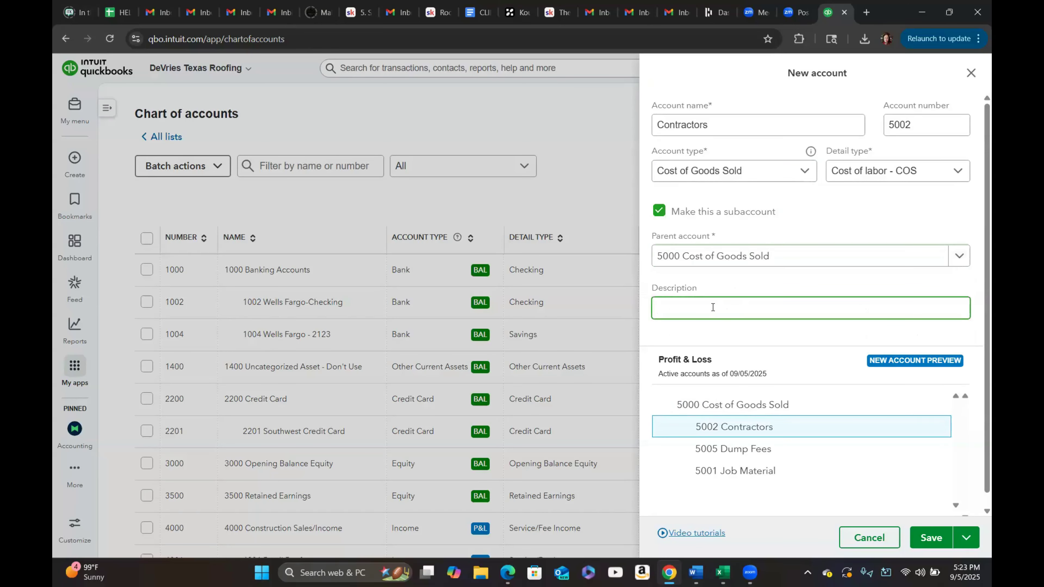
text(Contractors - Request a W-9)
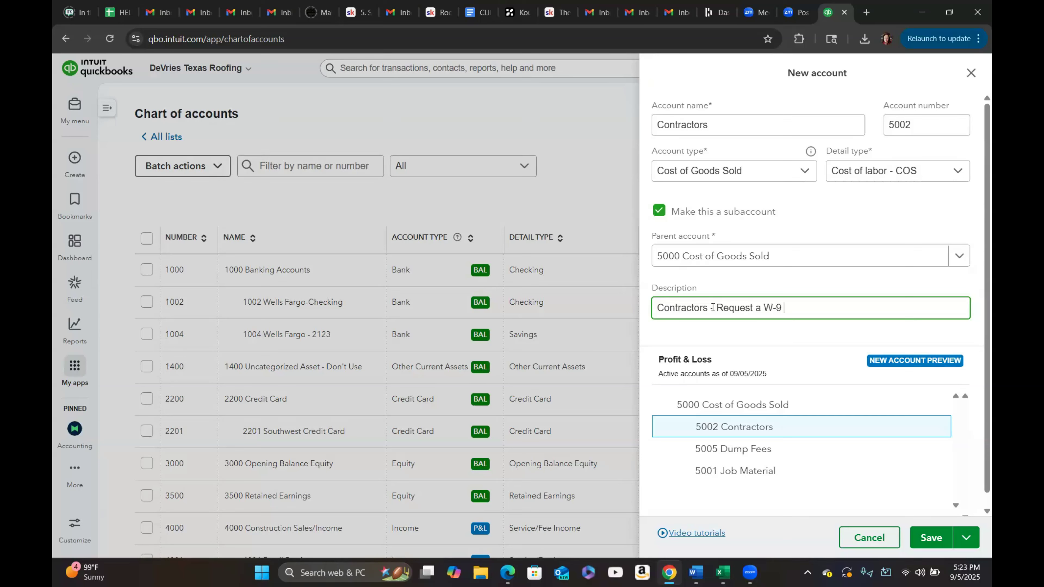
text(before payment)
scroll(818, 357, down, 1)
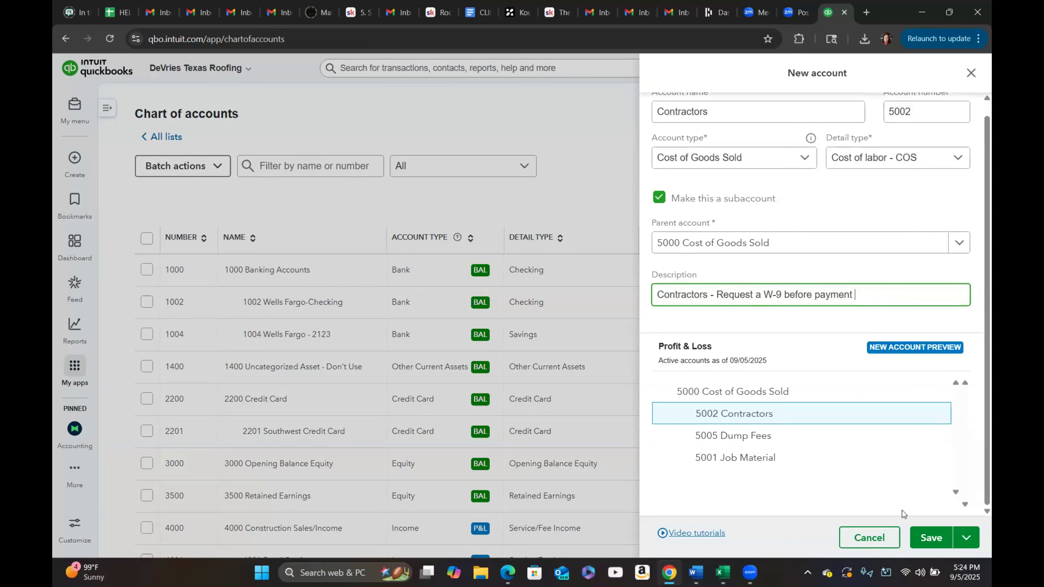
click(931, 538)
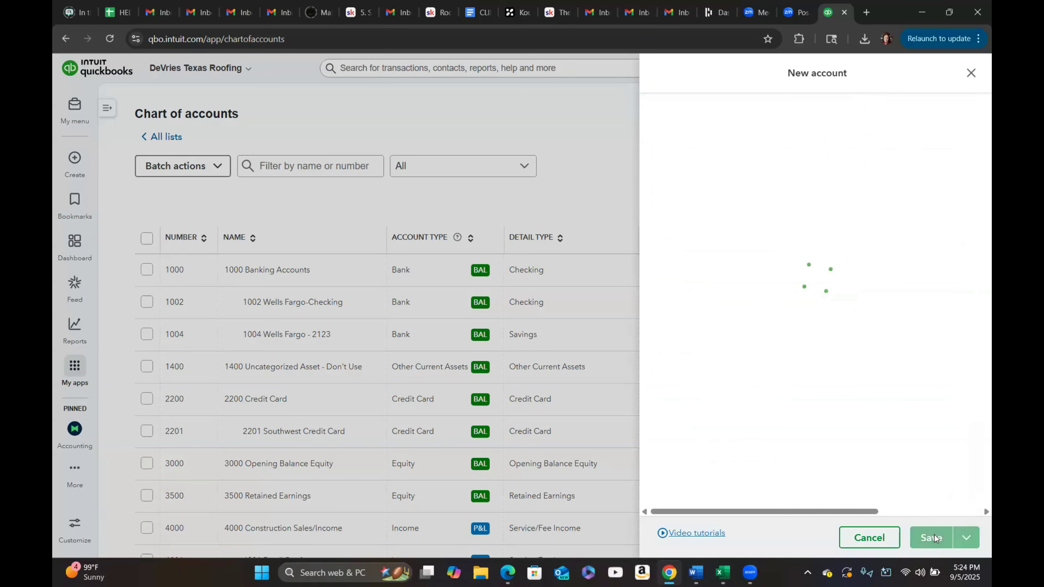
Step: Review the accounts in the chart of accounts, and open the Profit and Loss report from the standard reports
scroll(479, 345, down, 5)
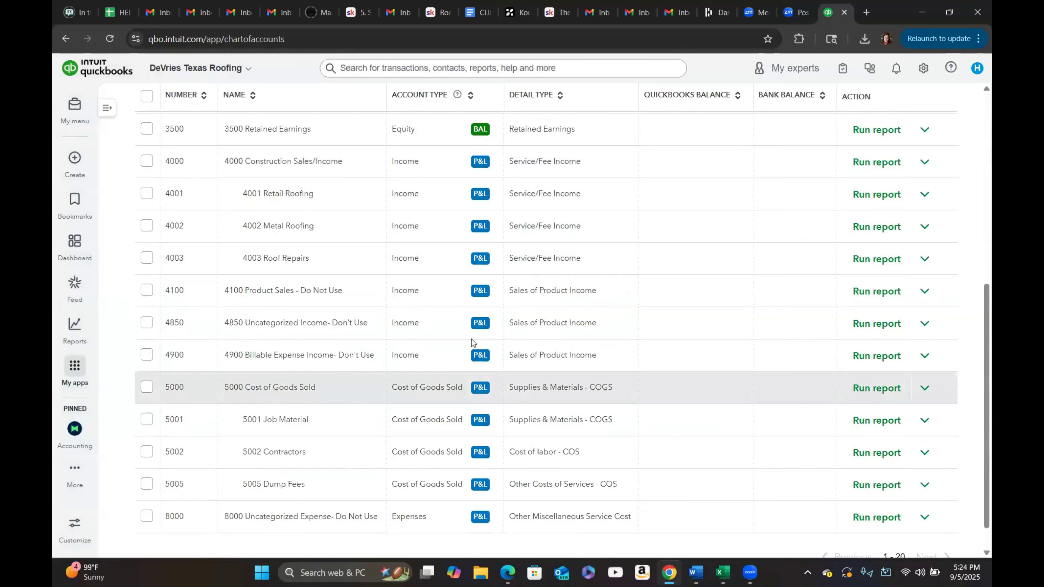
scroll(314, 338, down, 1)
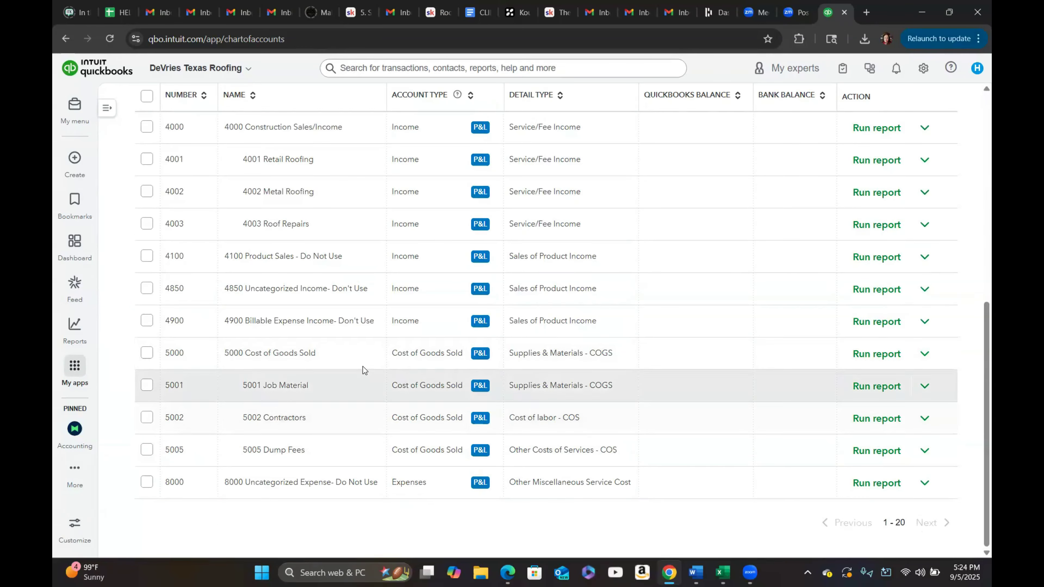
scroll(279, 395, up, 2)
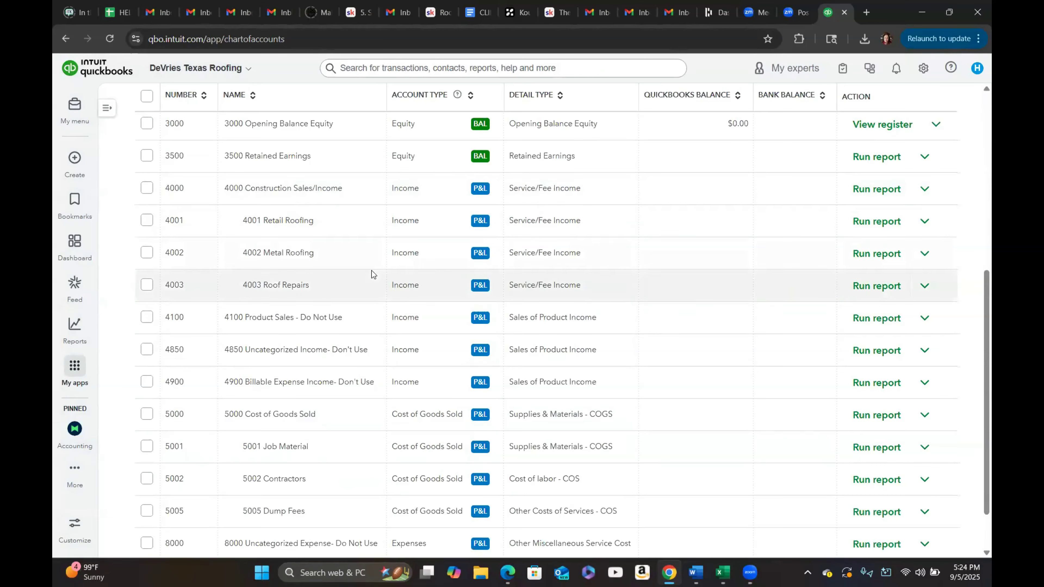
scroll(411, 284, up, 4)
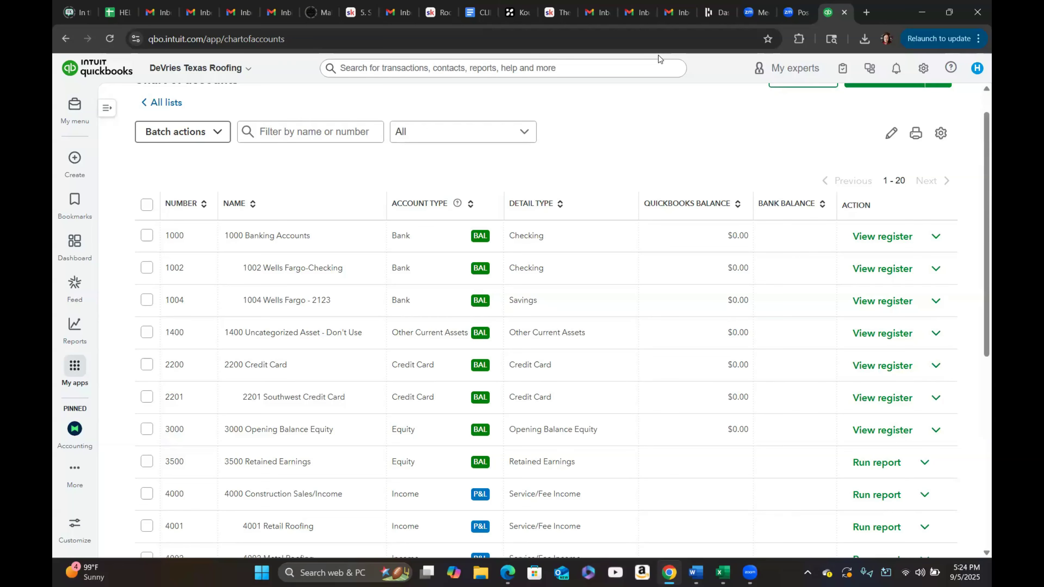
mouse_move(75, 329)
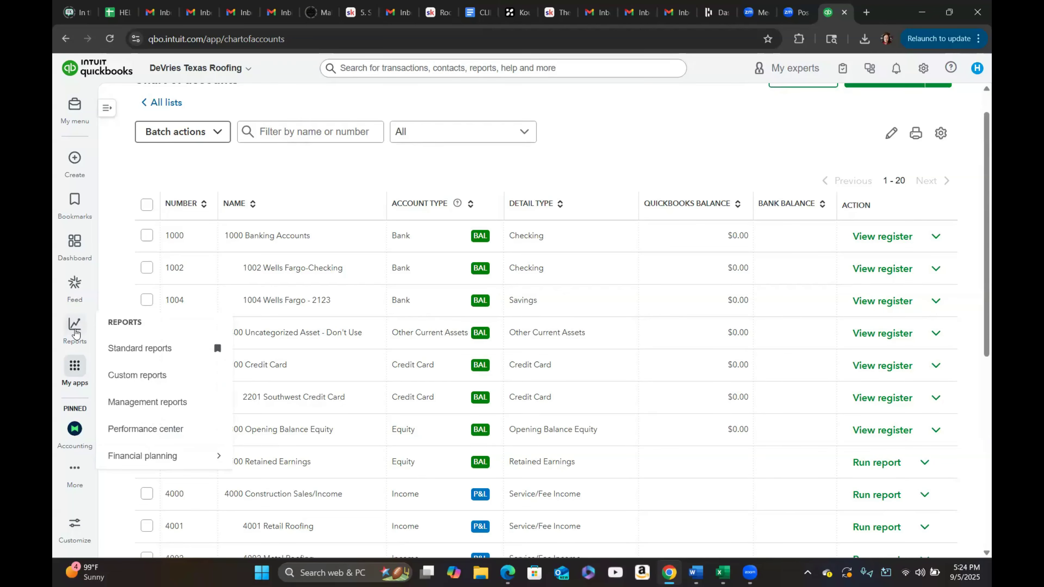
click(138, 348)
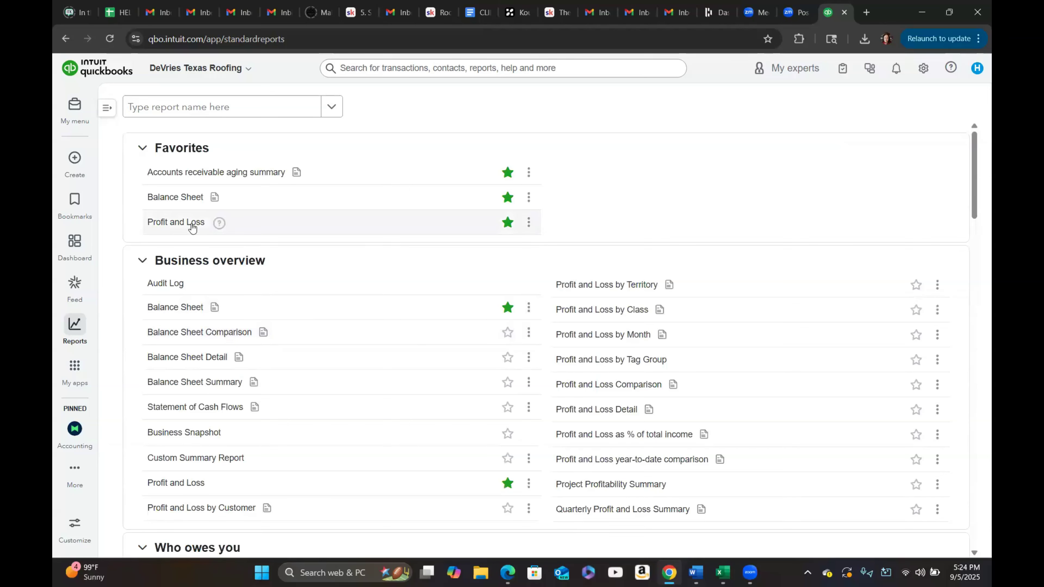
click(191, 226)
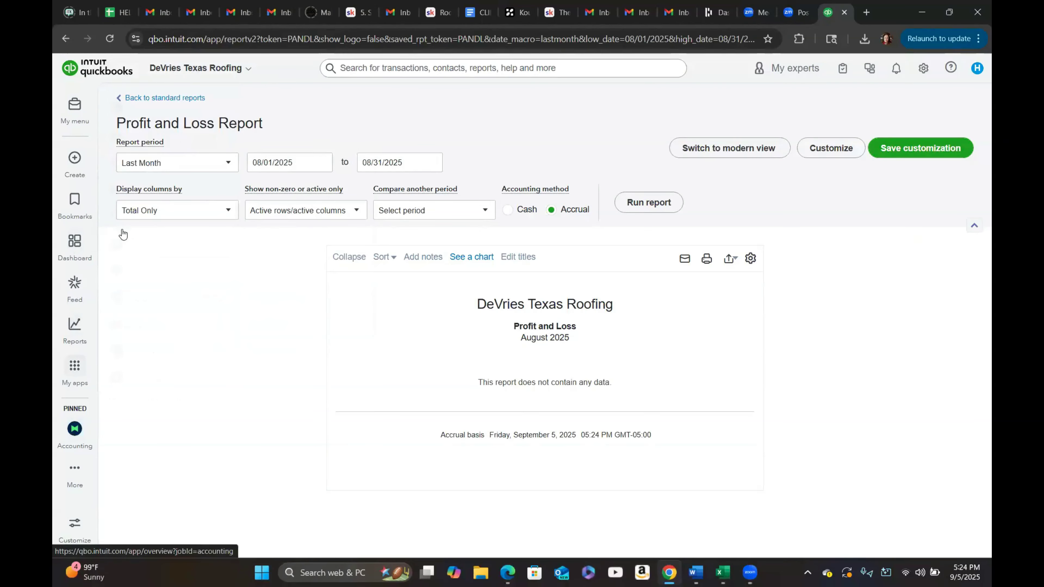
Step: Go to the Bank transactions page in Accounting and dismiss the full screen tip
mouse_move(142, 105)
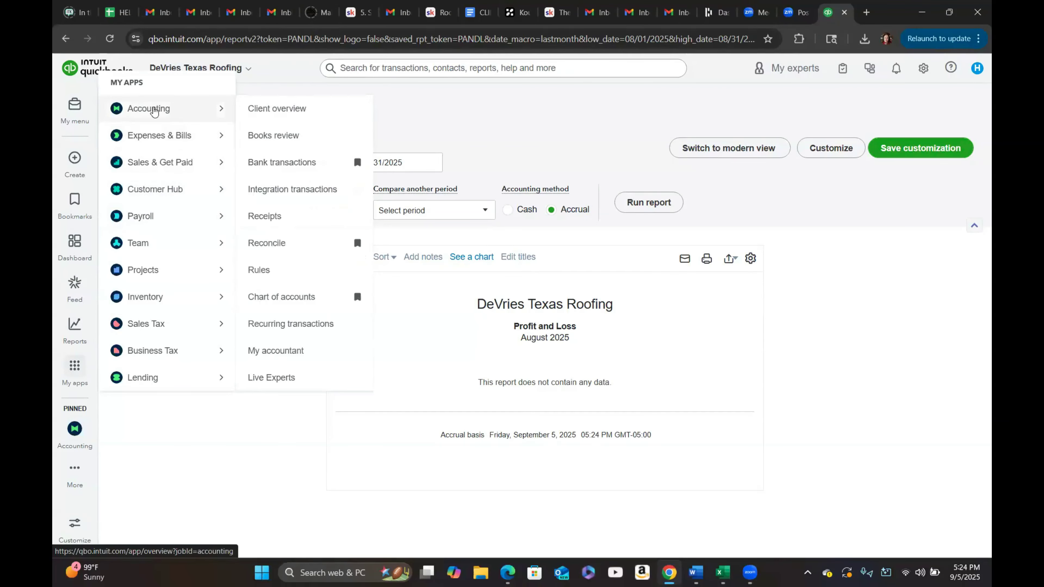
click(73, 430)
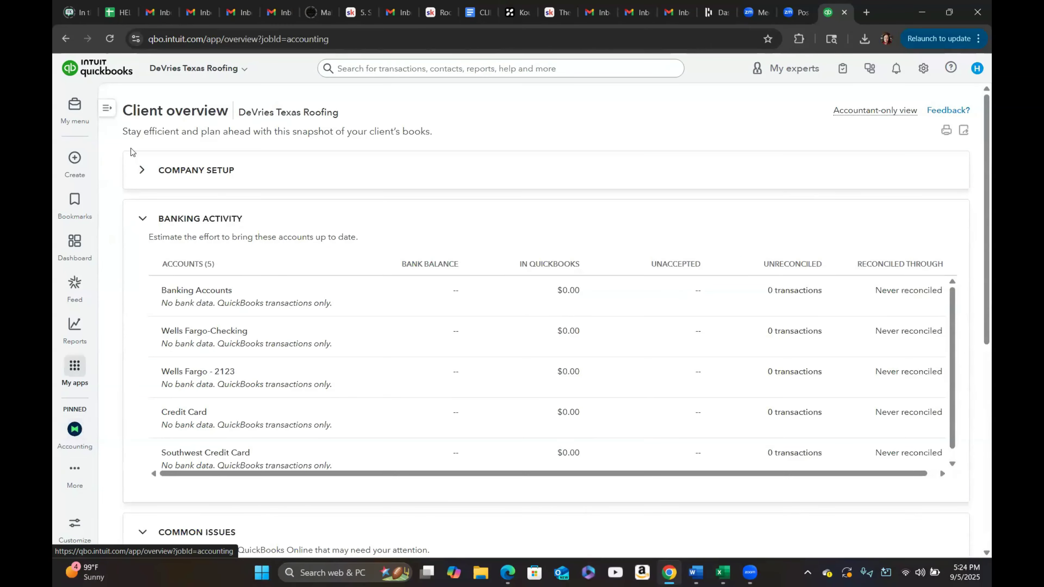
click(106, 109)
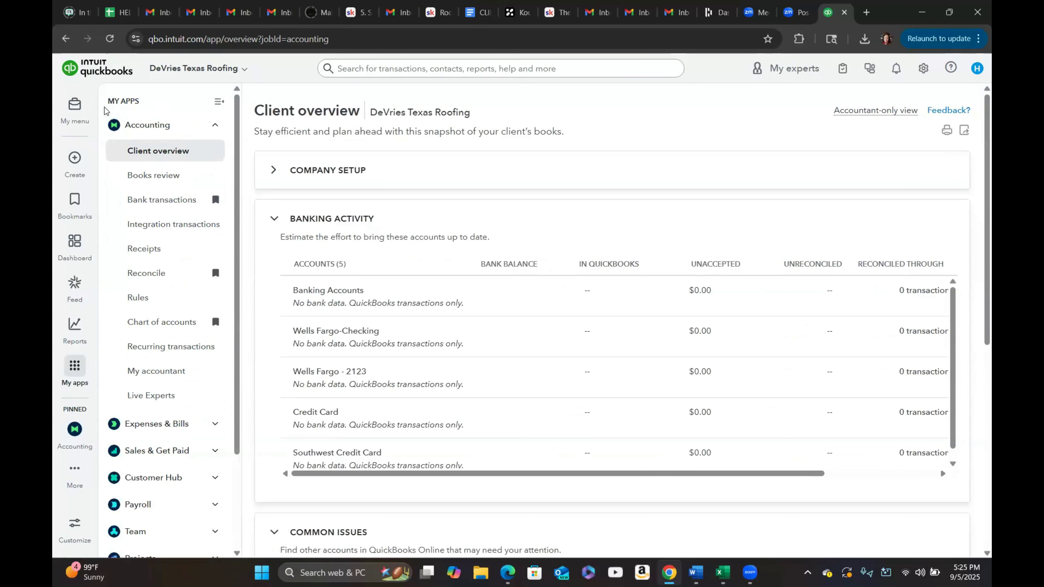
click(177, 203)
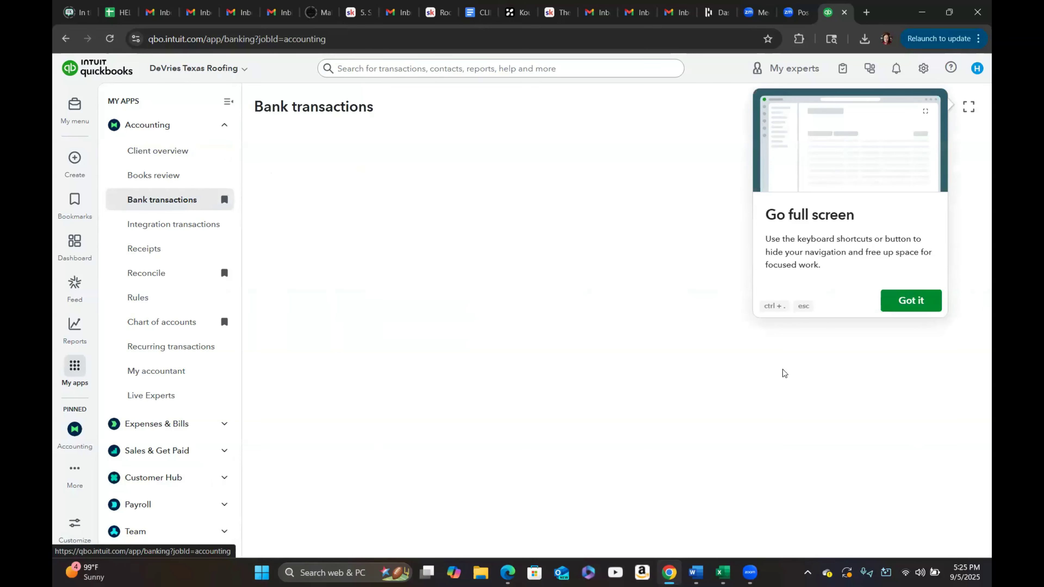
click(910, 300)
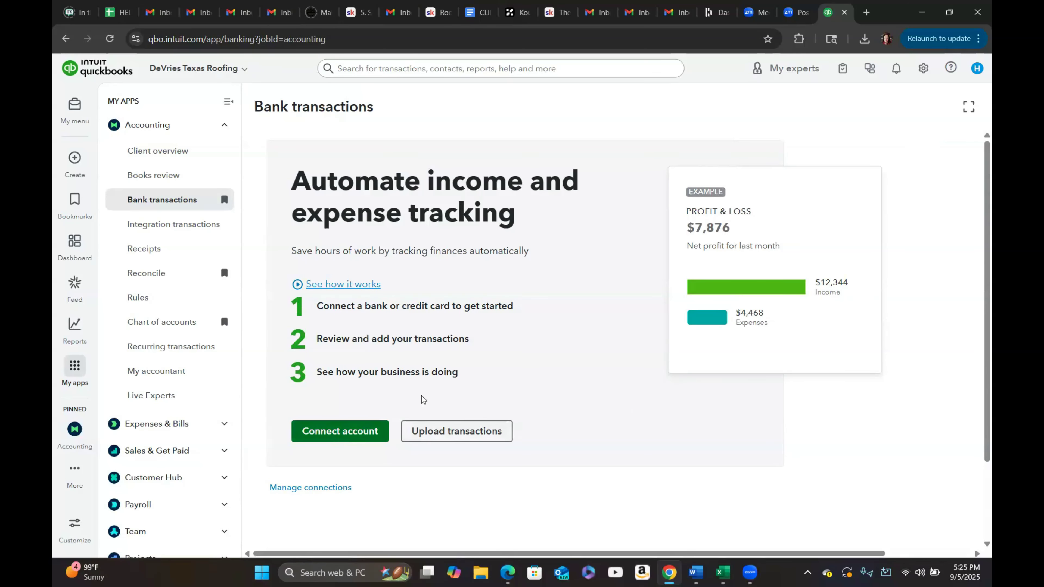
Step: View the page for connecting a bank account, and return to Bank transactions without connecting one
click(337, 433)
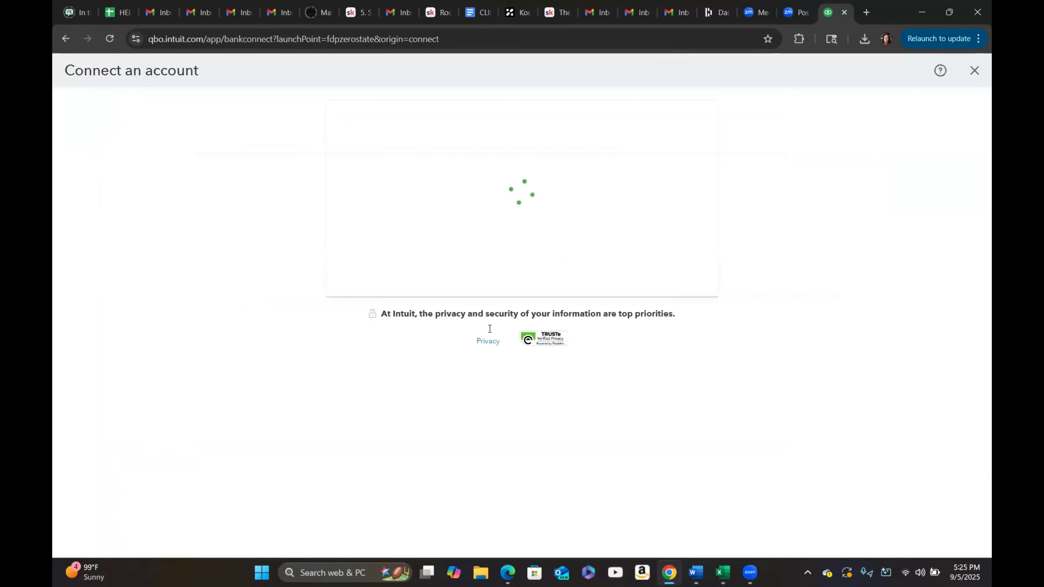
click(974, 71)
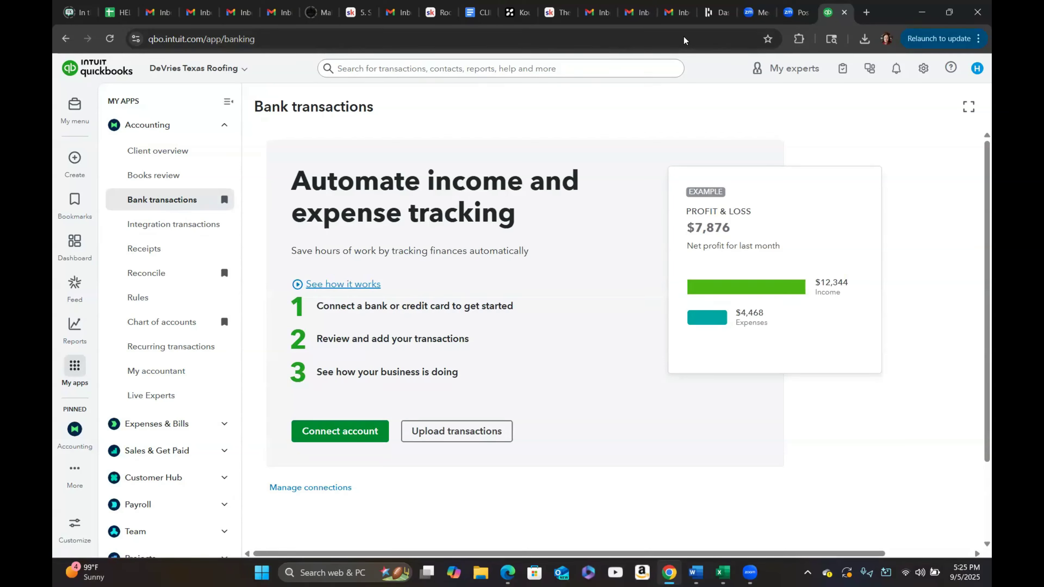
click(615, 410)
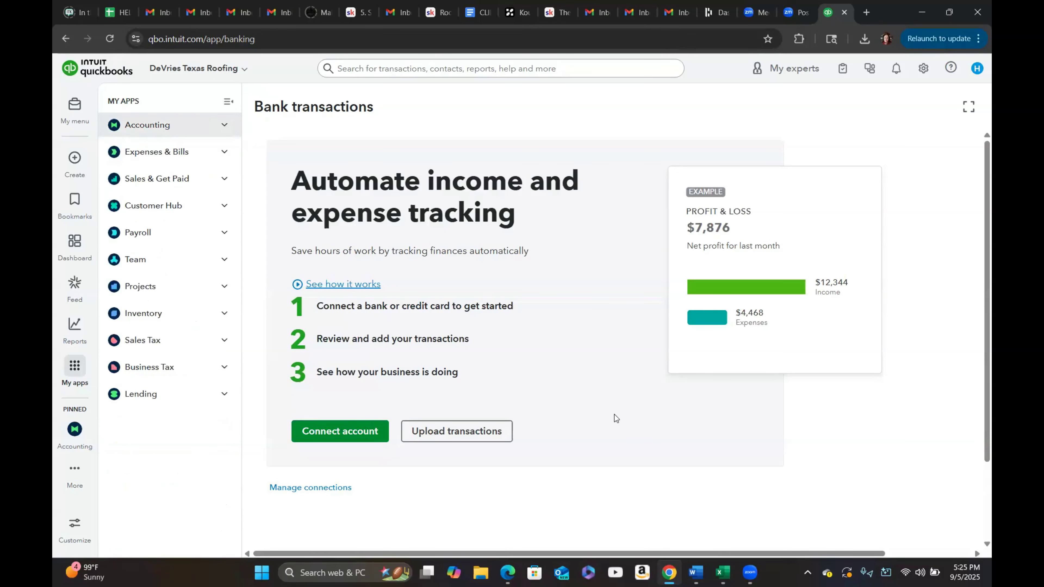